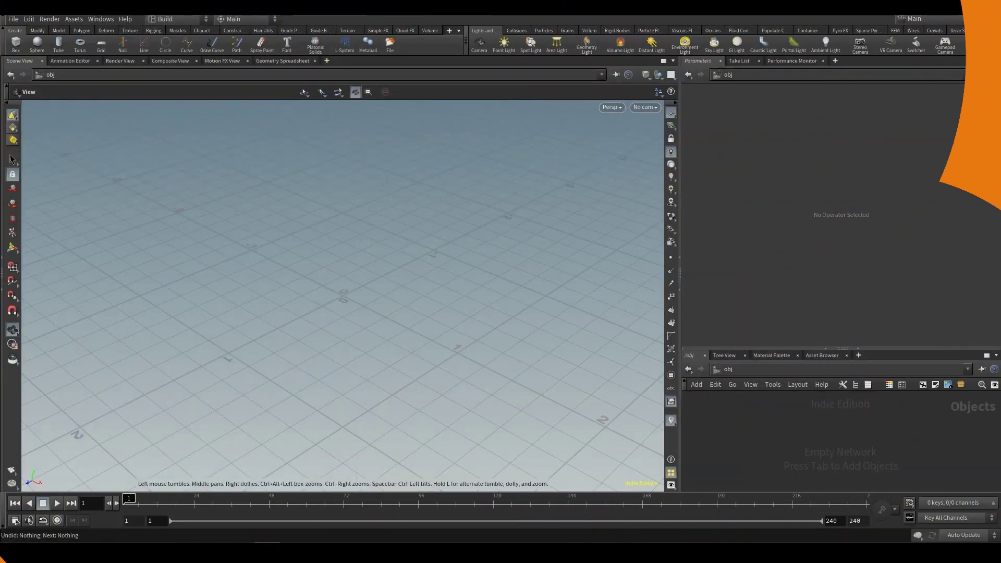
# Add a Grid object to the empty scene network and rename it ground.
pyautogui.press('Tab')
pyautogui.write('gr')
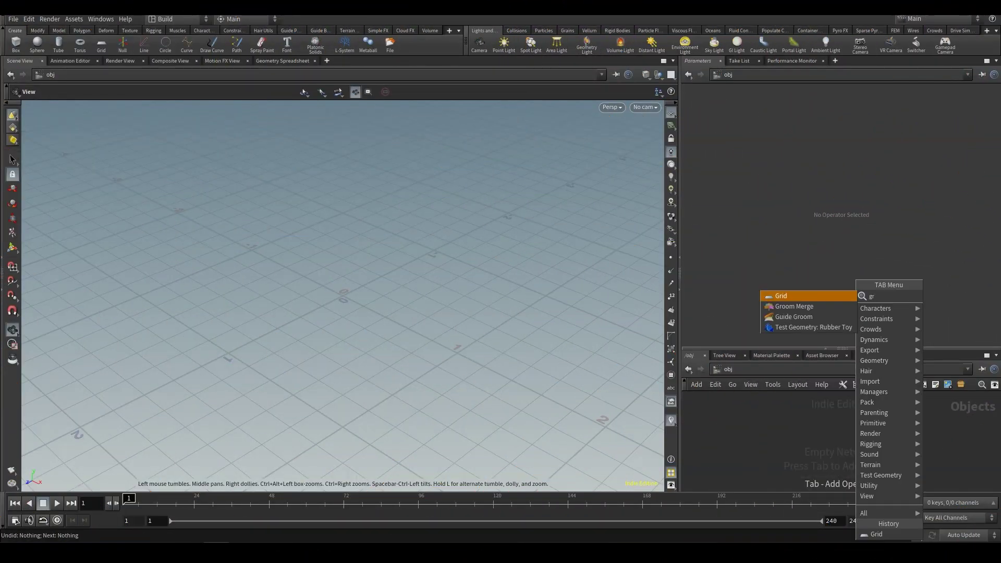
pyautogui.press('Return')
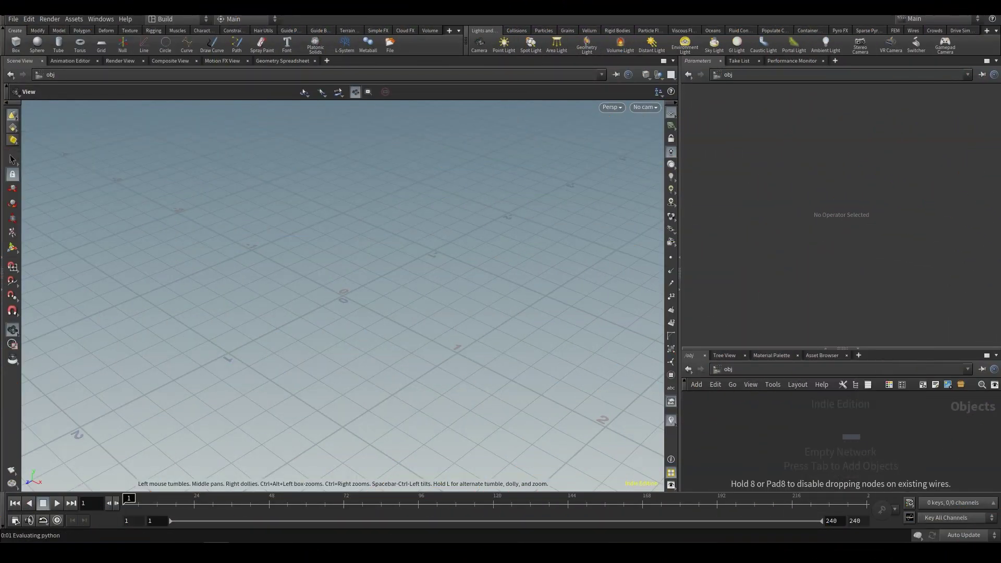
pyautogui.click(830, 425)
pyautogui.doubleClick(847, 425)
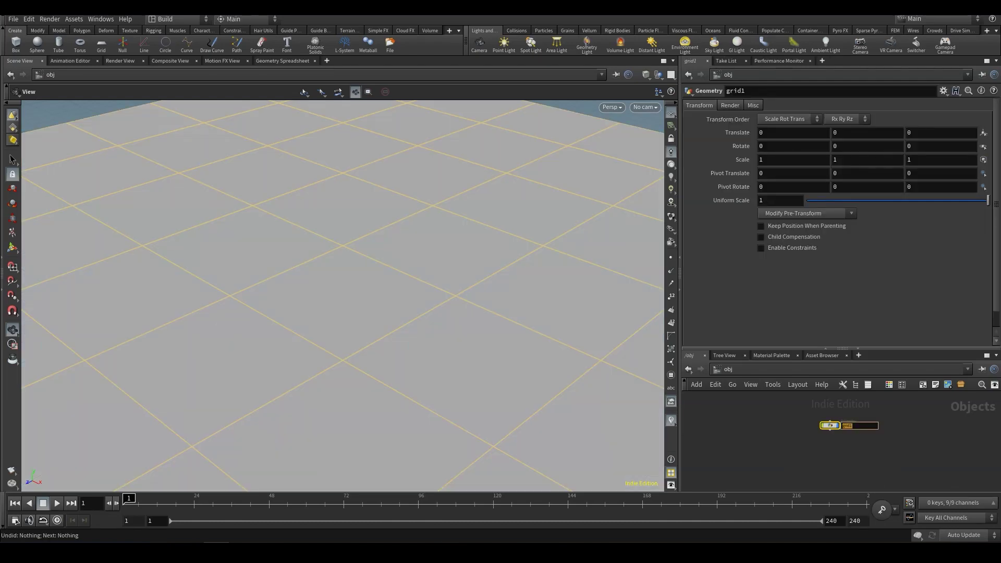
pyautogui.press('Return')
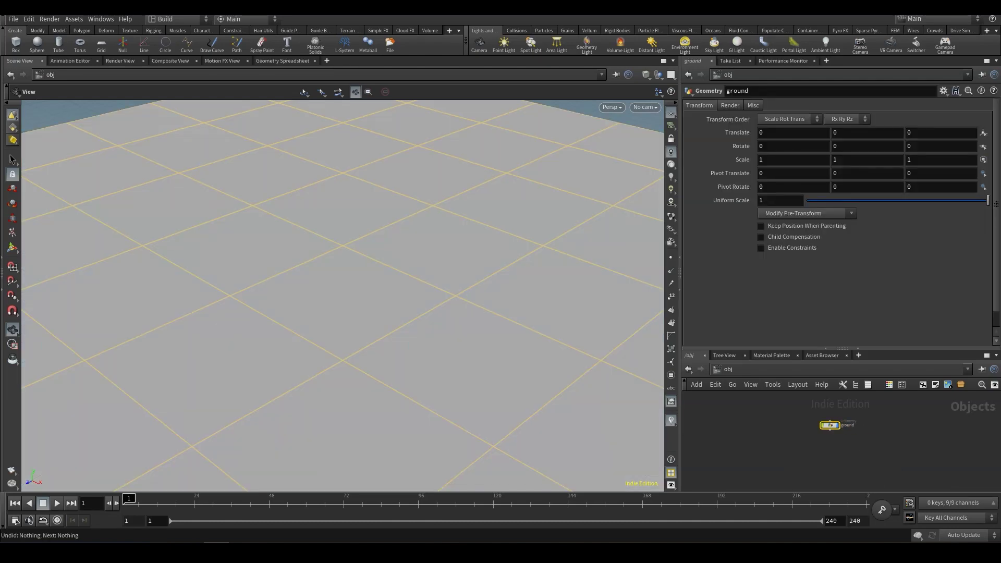
# Go inside the ground object and rename its grid node to ground.
pyautogui.doubleClick(830, 426)
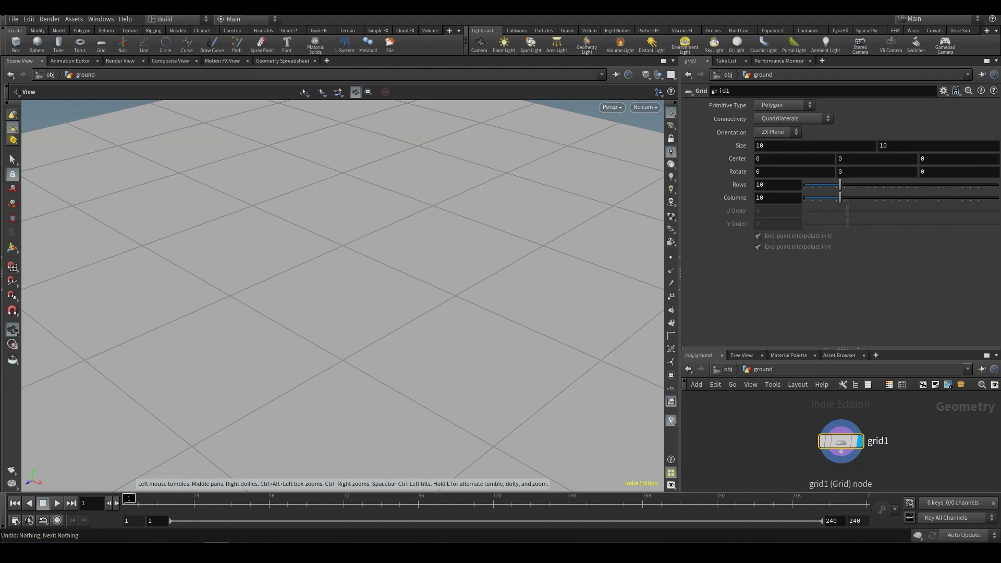
pyautogui.doubleClick(880, 442)
pyautogui.write('ground')
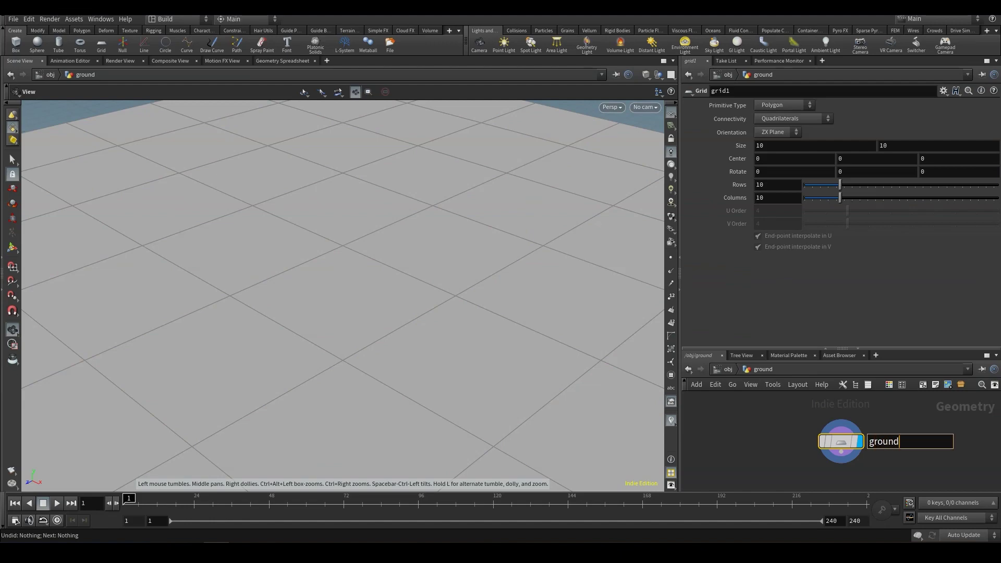
pyautogui.press('Return')
# Set the ground grid's size to 100 by 100 and frame it in the viewport.
pyautogui.scroll(-10, 480, 287)
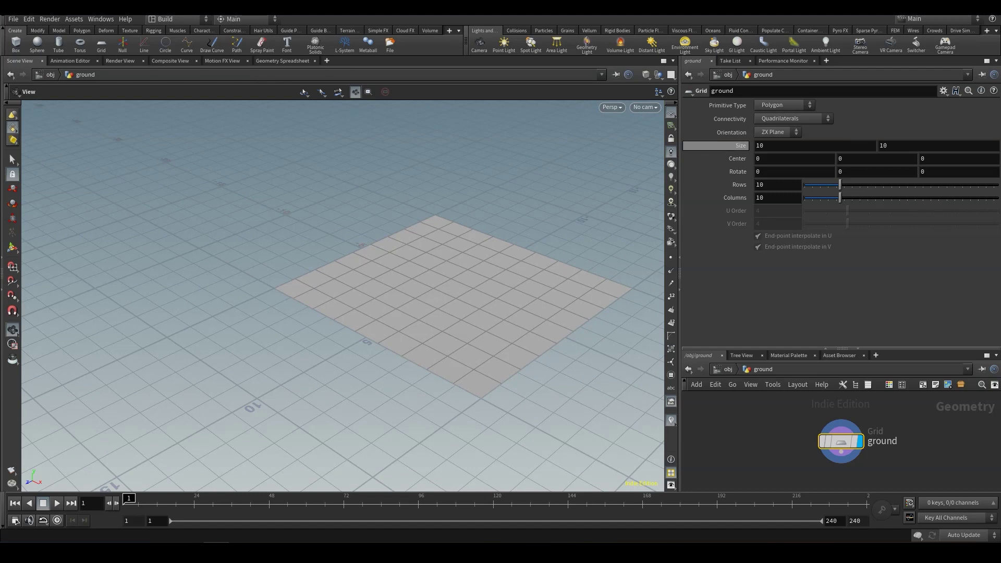
pyautogui.middleClick(741, 145)
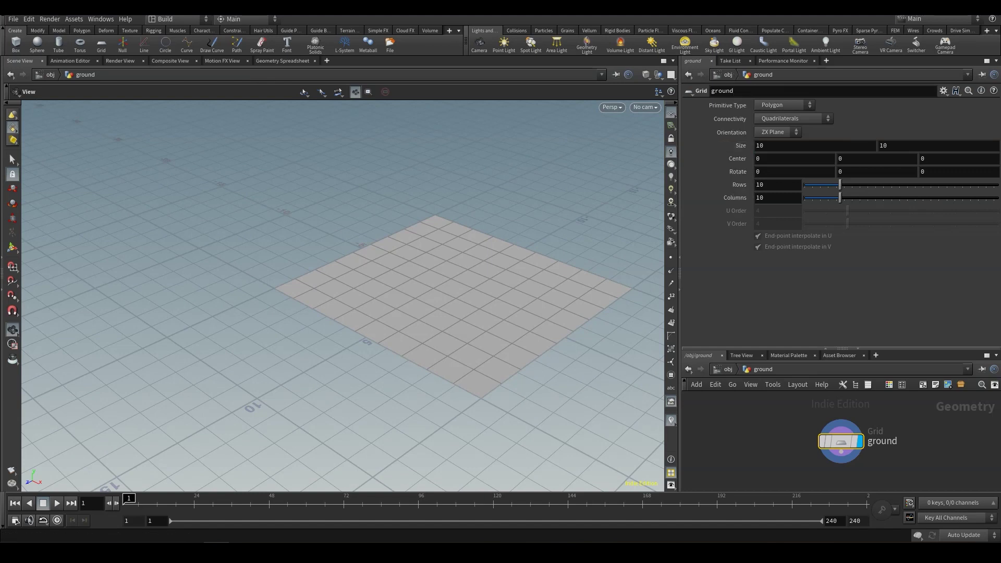
pyautogui.moveTo(767, 145); pyautogui.dragTo(745, 145)
pyautogui.write('100')
pyautogui.press('Return')
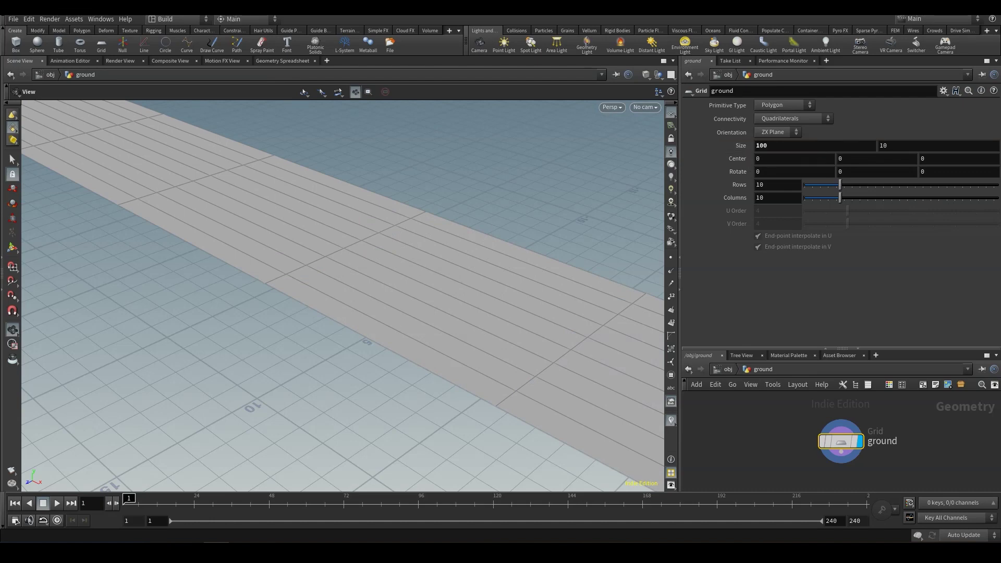
pyautogui.press('Tab')
pyautogui.write('100')
pyautogui.press('Return')
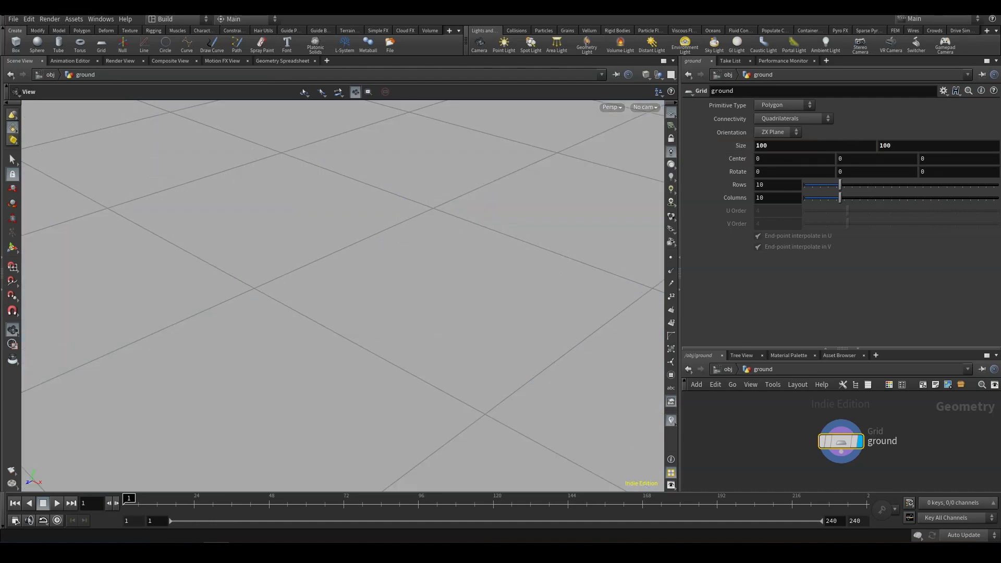
pyautogui.press('f')
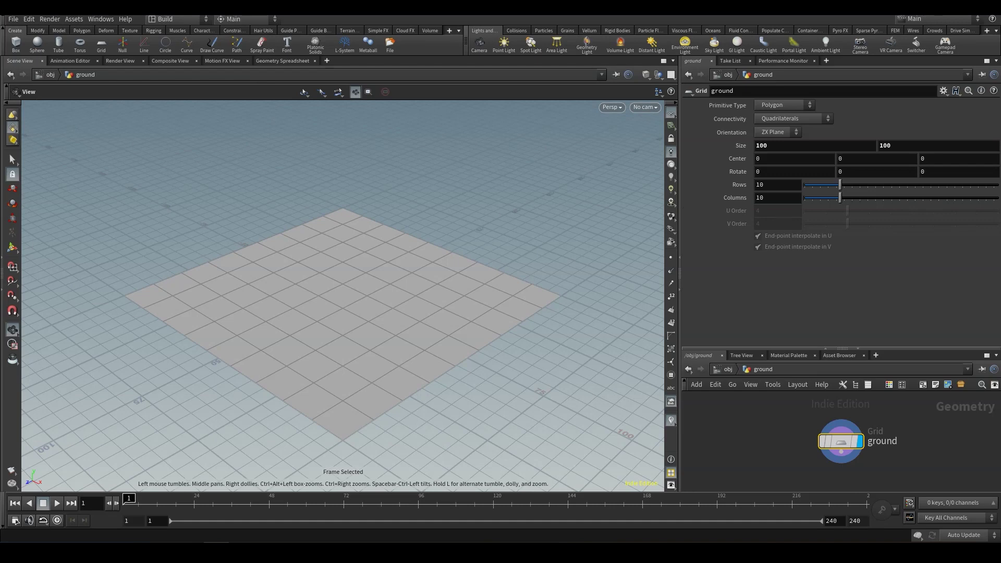
# Set the ground grid's rows and columns to 100 each.
pyautogui.click(768, 184)
pyautogui.write('0')
pyautogui.press('Tab')
pyautogui.write('0')
pyautogui.press('Return')
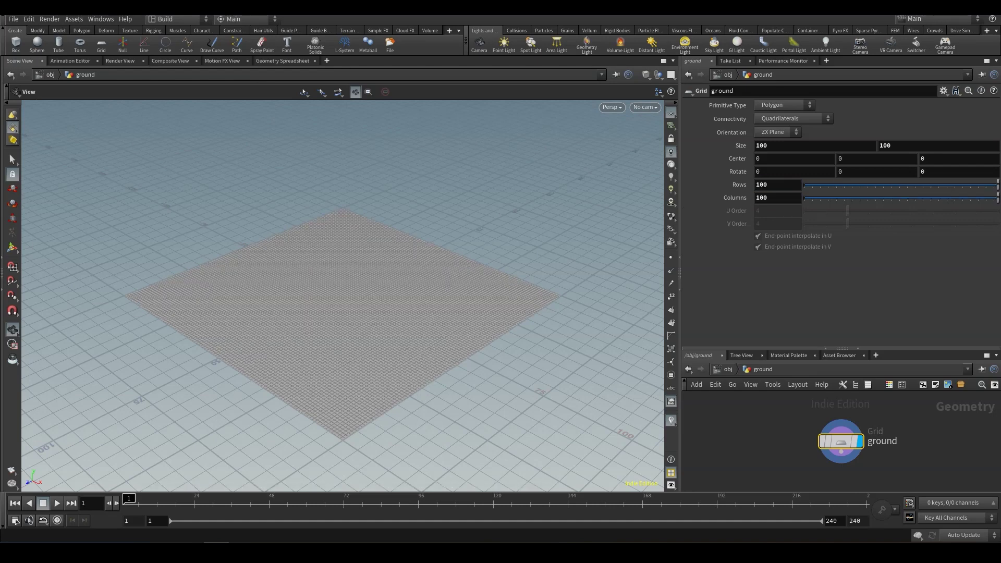
pyautogui.scroll(7, 343, 296)
pyautogui.moveTo(343, 296); pyautogui.dragTo(379, 246, button='middle')
pyautogui.scroll(-2, 412, 235)
pyautogui.scroll(-2, 354, 253)
pyautogui.scroll(-2, 354, 253)
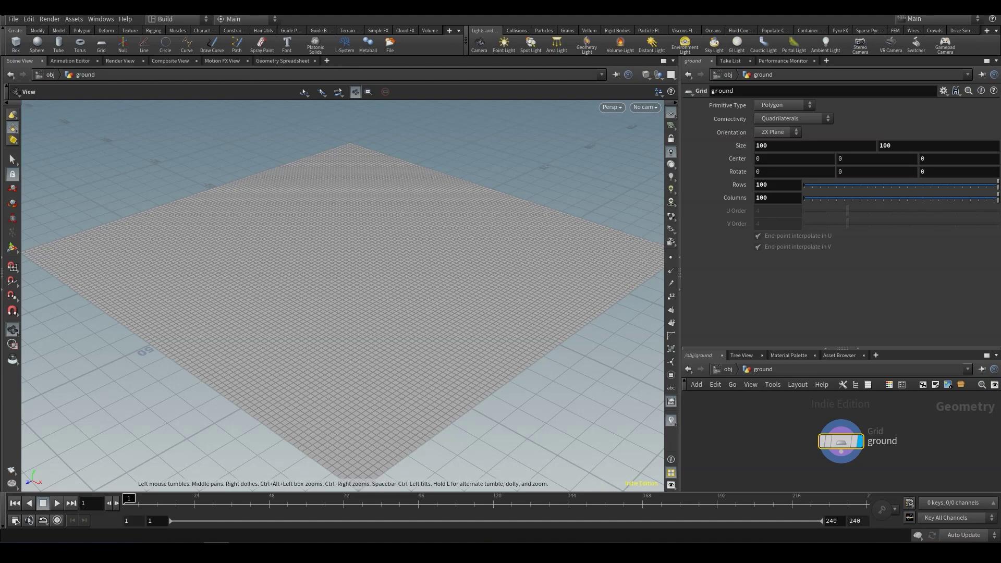
# Swap the network and parameter panes, and add a Sculpt node wired to the ground grid's output.
pyautogui.moveTo(840, 441); pyautogui.dragTo(837, 420)
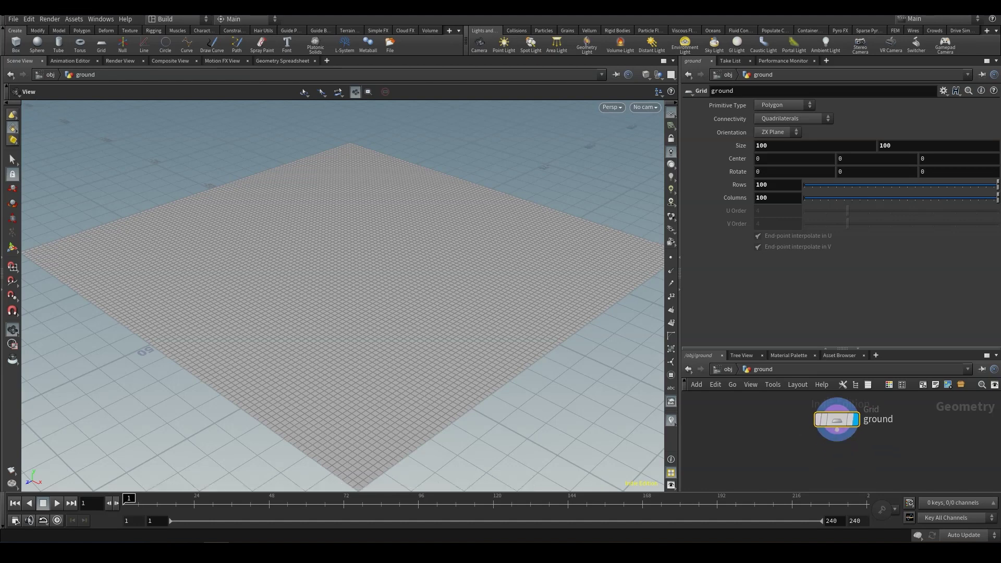
pyautogui.hotkey('alt', 'shift', 's')
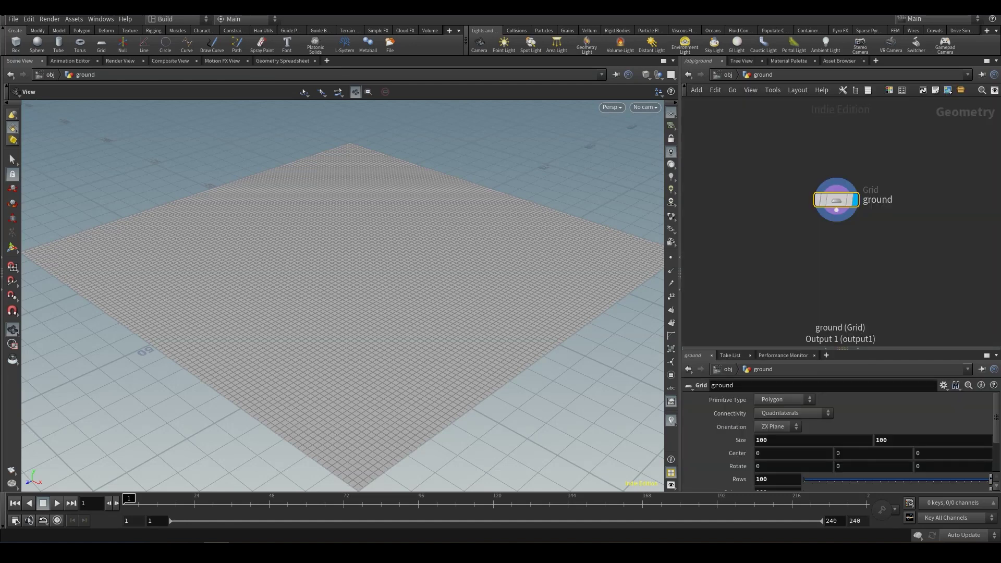
pyautogui.click(836, 210)
pyautogui.press('Tab')
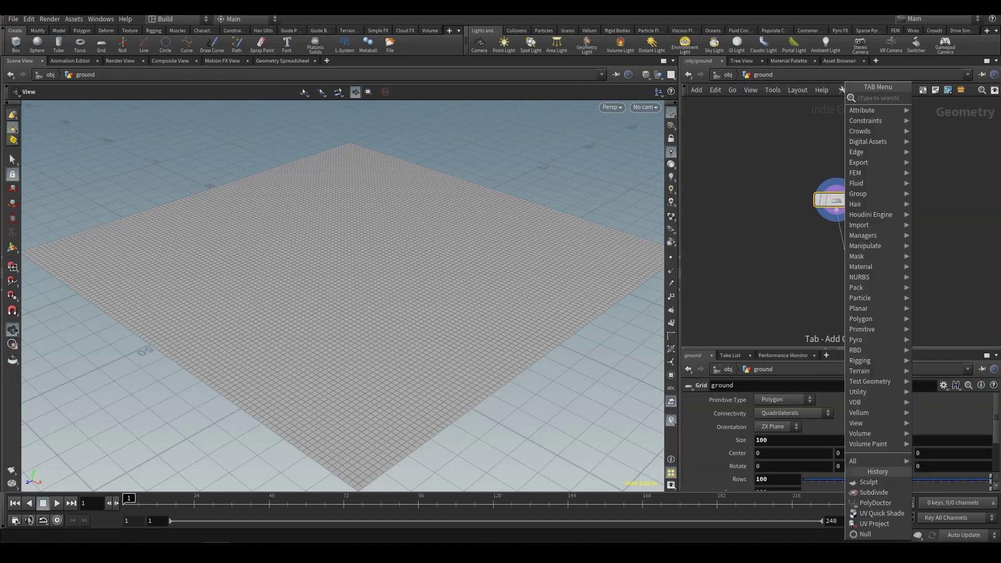
pyautogui.write('sc')
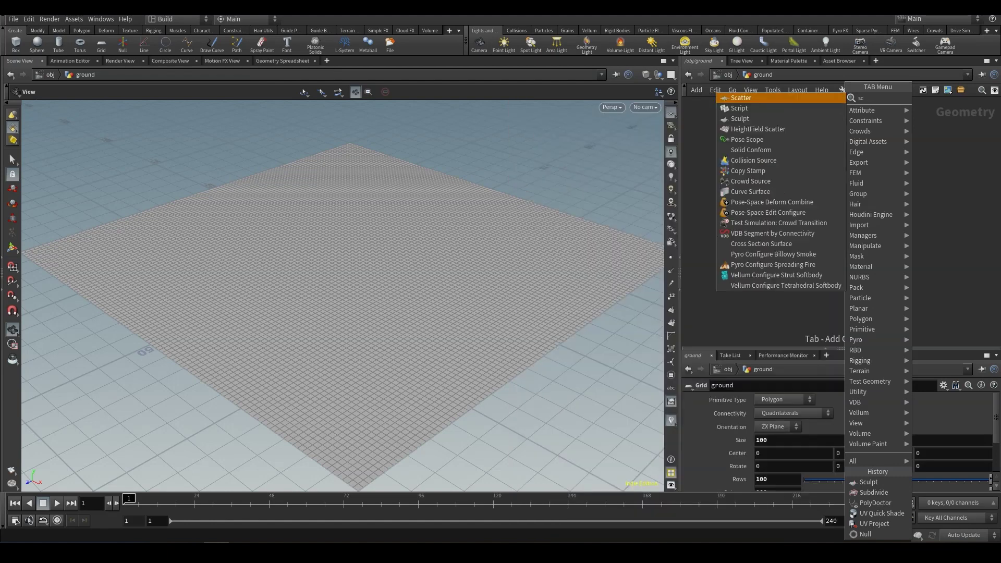
pyautogui.press('Down')
pyautogui.press('Down')
pyautogui.press('Return')
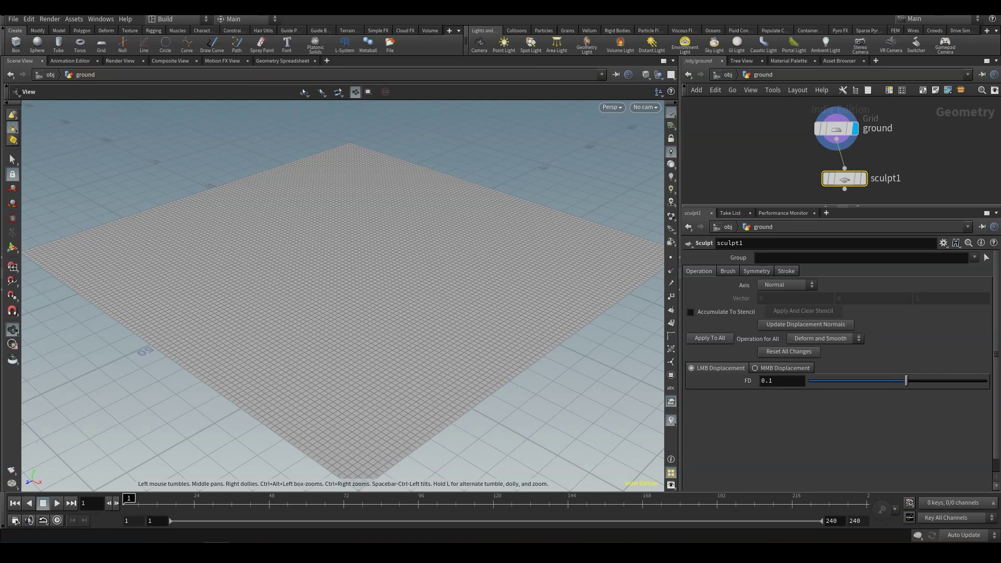
# Set the Sculpt node's operation for all to Deform Points and its FD displacement to 1.
pyautogui.click(825, 338)
pyautogui.click(820, 349)
pyautogui.moveTo(773, 381); pyautogui.dragTo(748, 381)
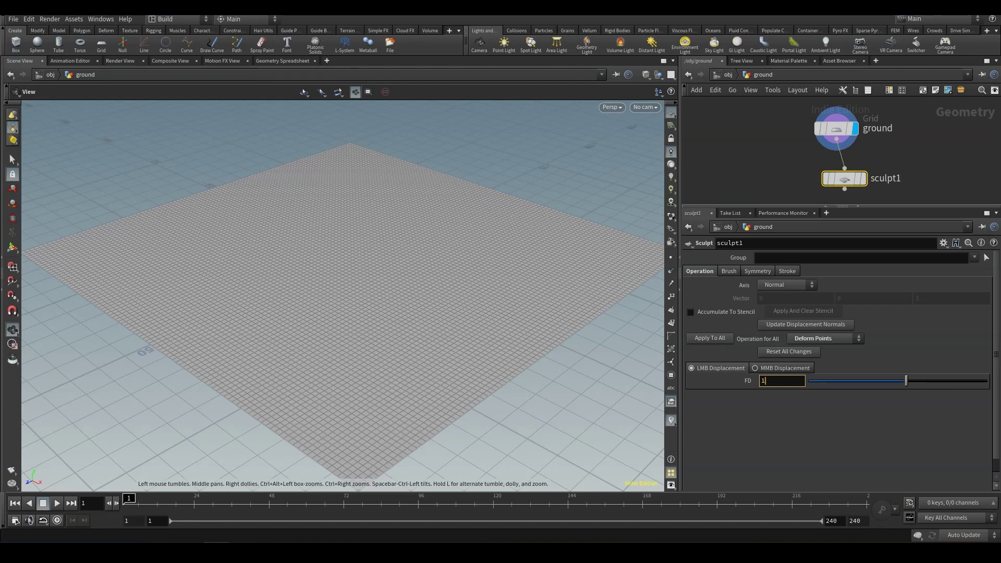
pyautogui.press('Return')
pyautogui.scroll(3, 343, 295)
pyautogui.moveTo(343, 296); pyautogui.dragTo(348, 260)
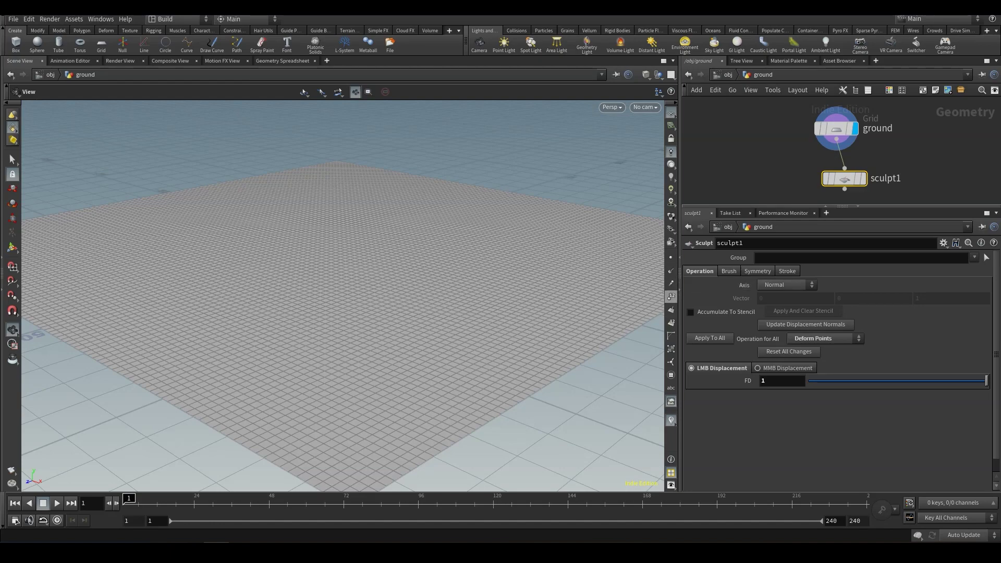
# Display the primitive normals and the points of the grid up close in the viewport.
pyautogui.click(671, 310)
pyautogui.scroll(10, 342, 295)
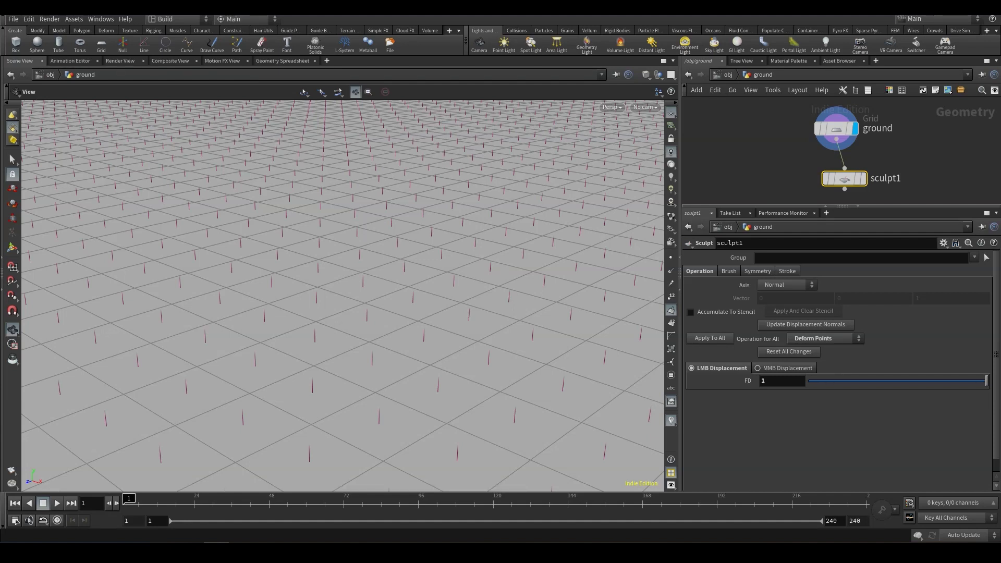
pyautogui.press('2')
pyautogui.click(671, 258)
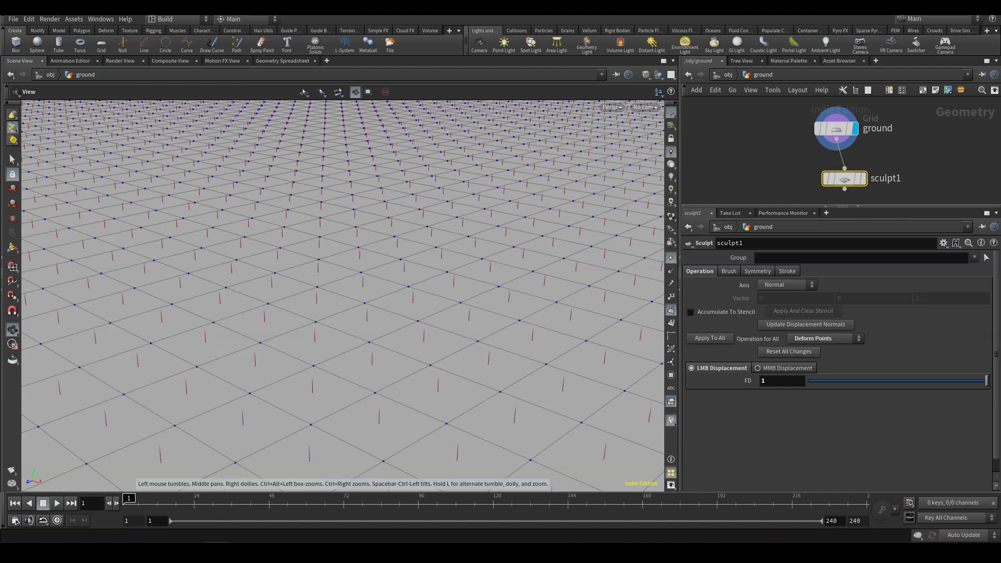
# Select a single grid point and move it up about 0.73 in Y to show how the neighbouring normals tilt.
pyautogui.press('s')
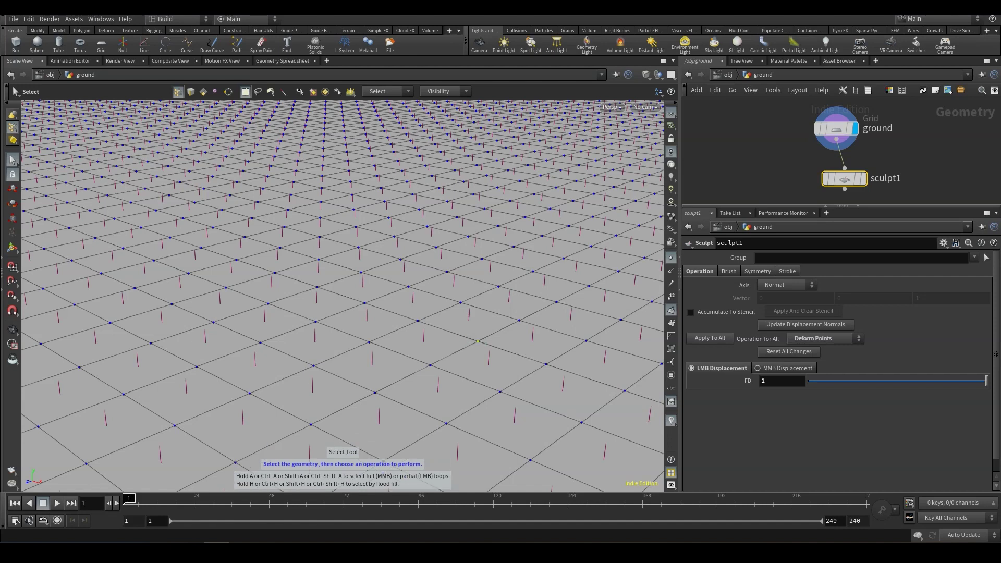
pyautogui.click(477, 341)
pyautogui.press('t')
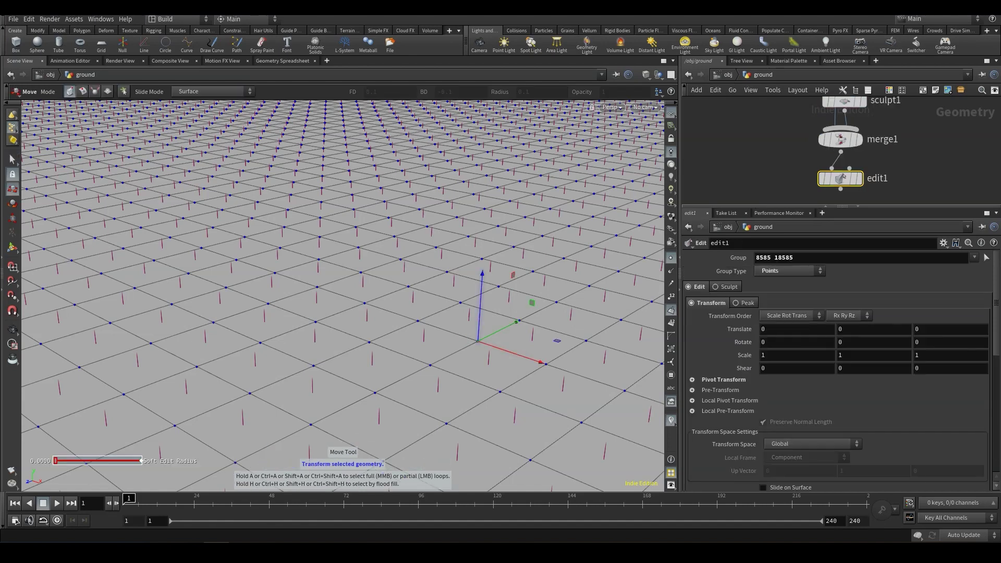
pyautogui.moveTo(481, 313); pyautogui.dragTo(481, 261)
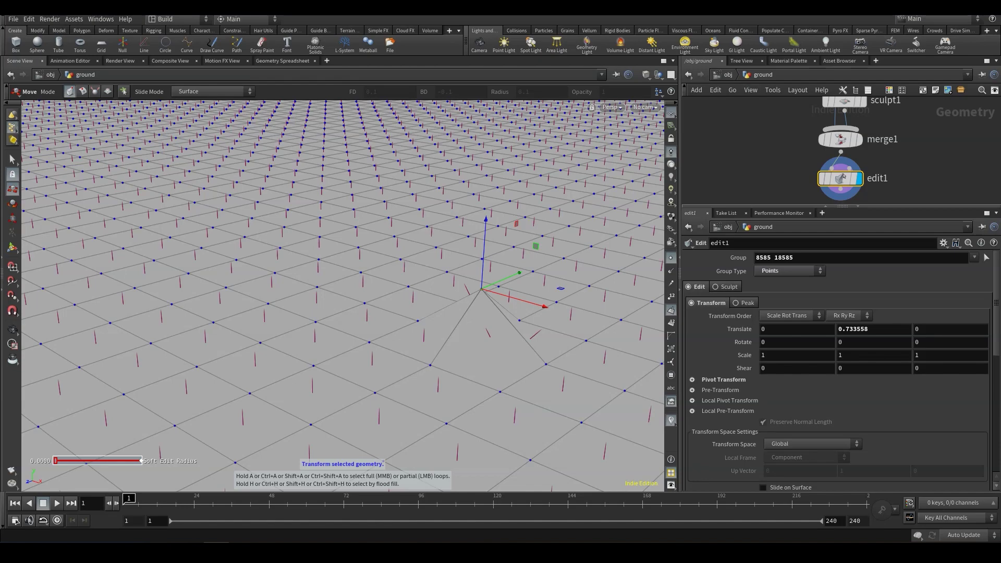
pyautogui.keyDown('alt'); pyautogui.moveTo(469, 292); pyautogui.dragTo(422, 307); pyautogui.keyUp('alt')
pyautogui.keyDown('alt'); pyautogui.moveTo(422, 308); pyautogui.dragTo(306, 317, button='middle'); pyautogui.keyUp('alt')
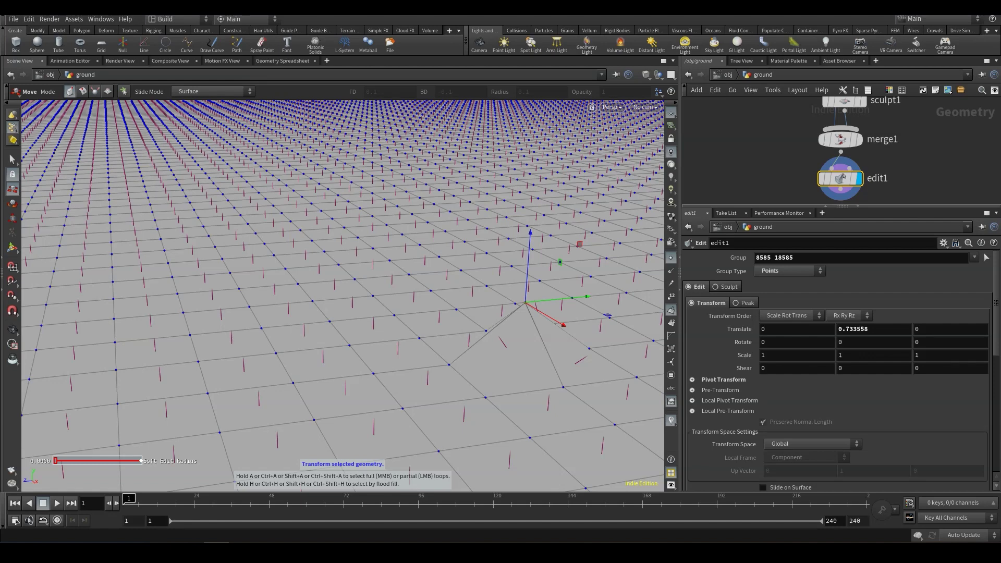
# Undo the point move and the preceding Sculpt parameter changes.
pyautogui.hotkey('ctrl', 'z')
pyautogui.hotkey('ctrl', 'z')
pyautogui.hotkey('ctrl', 'z')
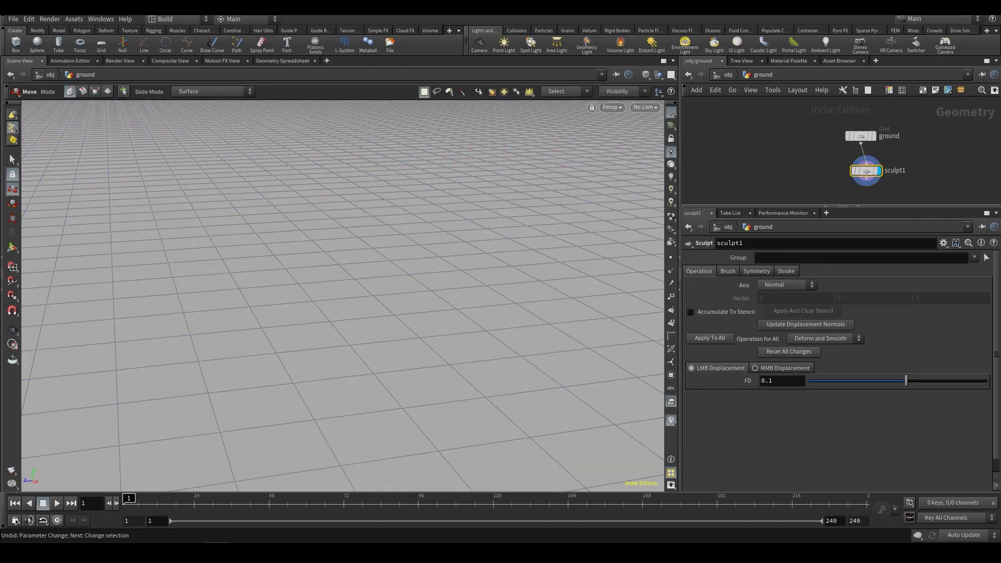
# Set the Sculpt node's displacement axis to Y and open its brush settings.
pyautogui.click(787, 284)
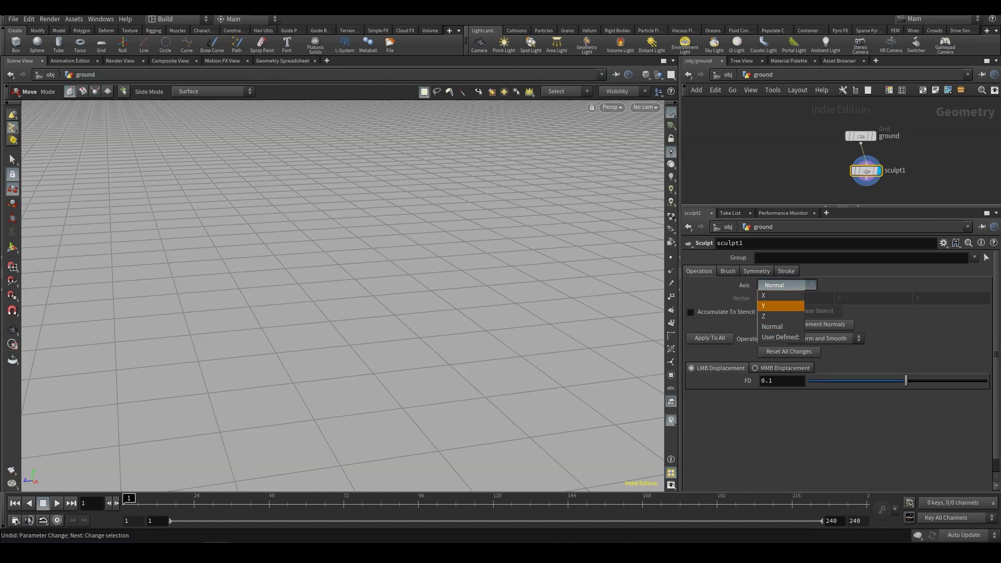
pyautogui.click(780, 305)
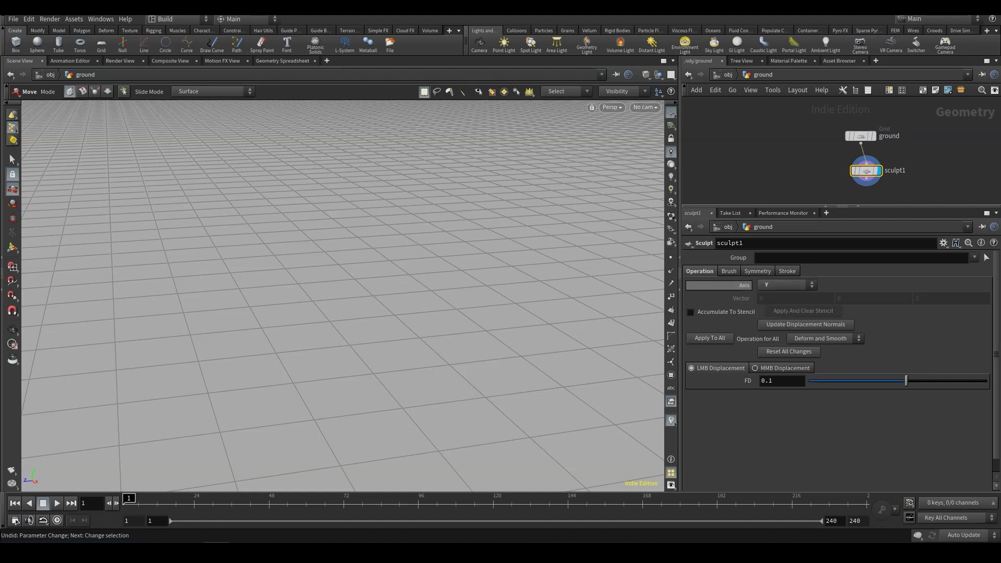
pyautogui.click(729, 271)
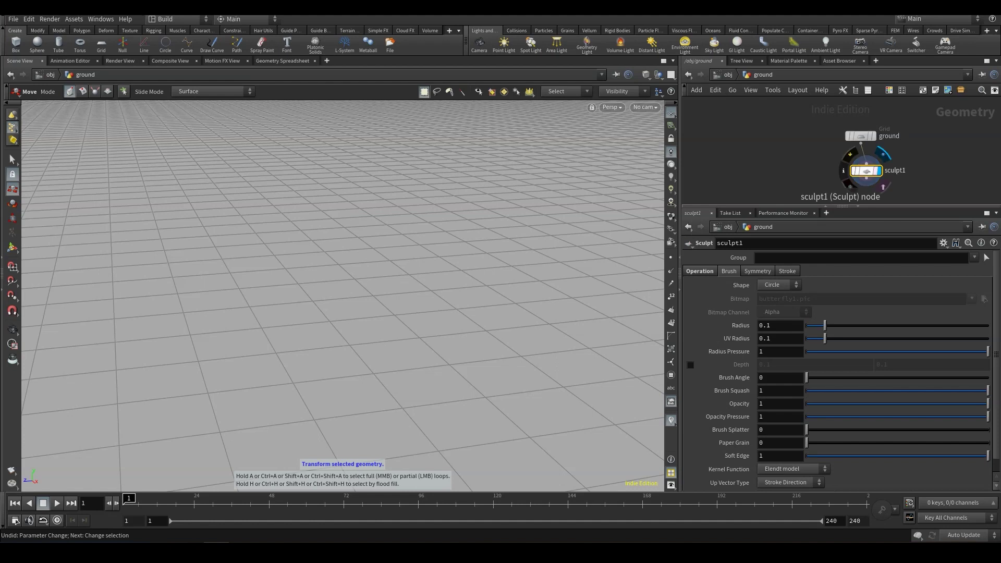
# Activate the interactive sculpt brush in the viewport and enlarge its radius to about 0.57.
pyautogui.press('Return')
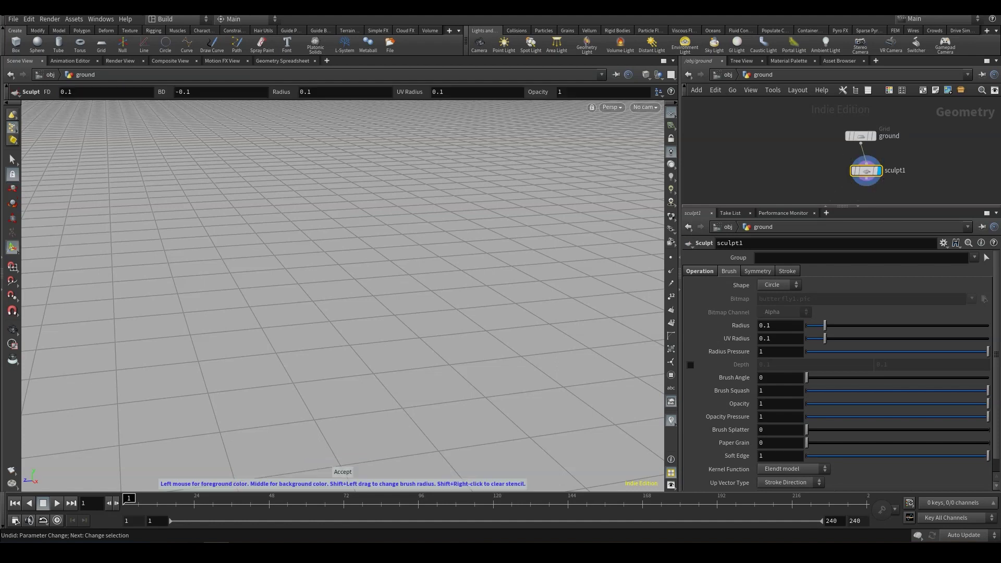
pyautogui.scroll(5, 427, 295)
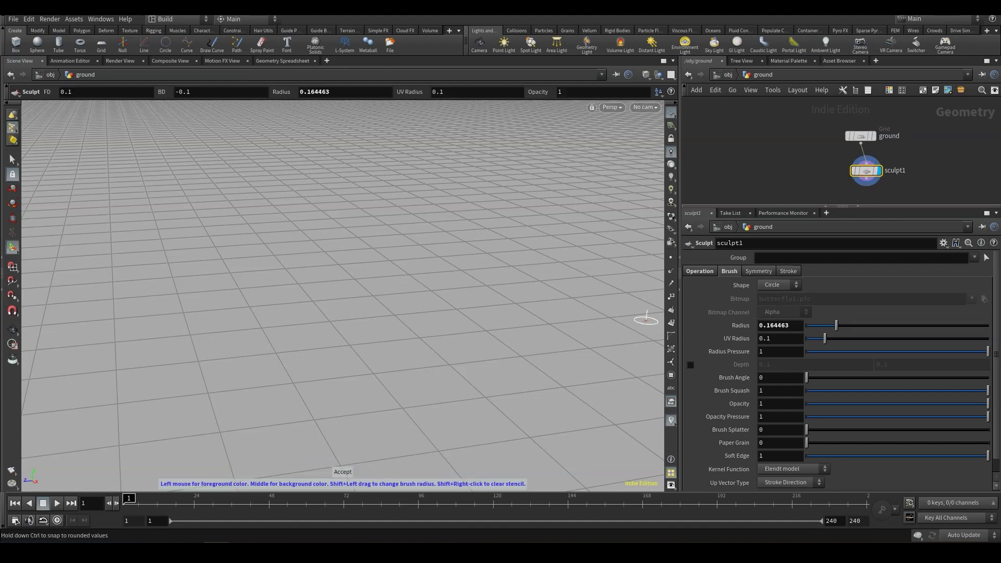
pyautogui.moveTo(836, 326); pyautogui.dragTo(806, 325)
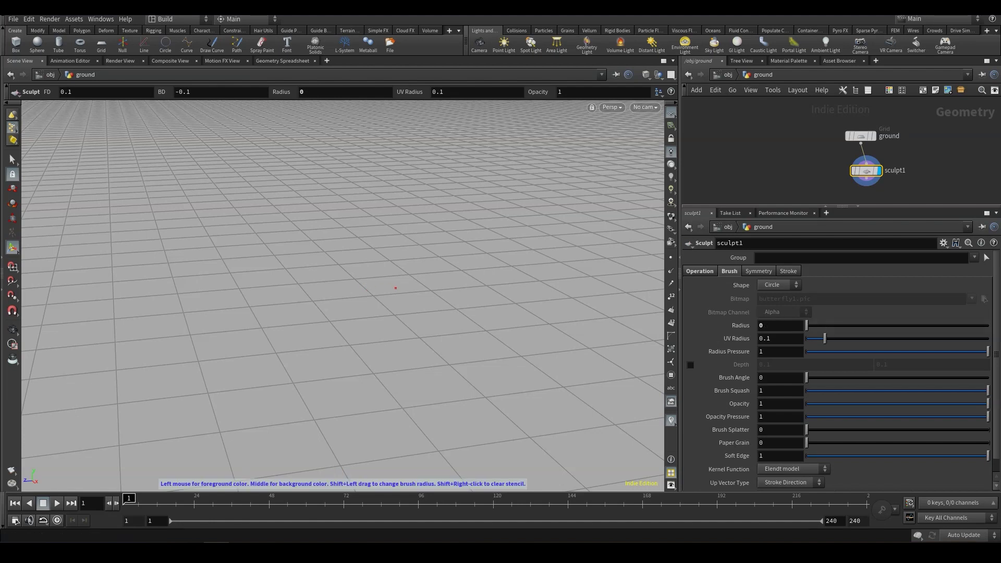
pyautogui.moveTo(807, 326); pyautogui.dragTo(813, 325)
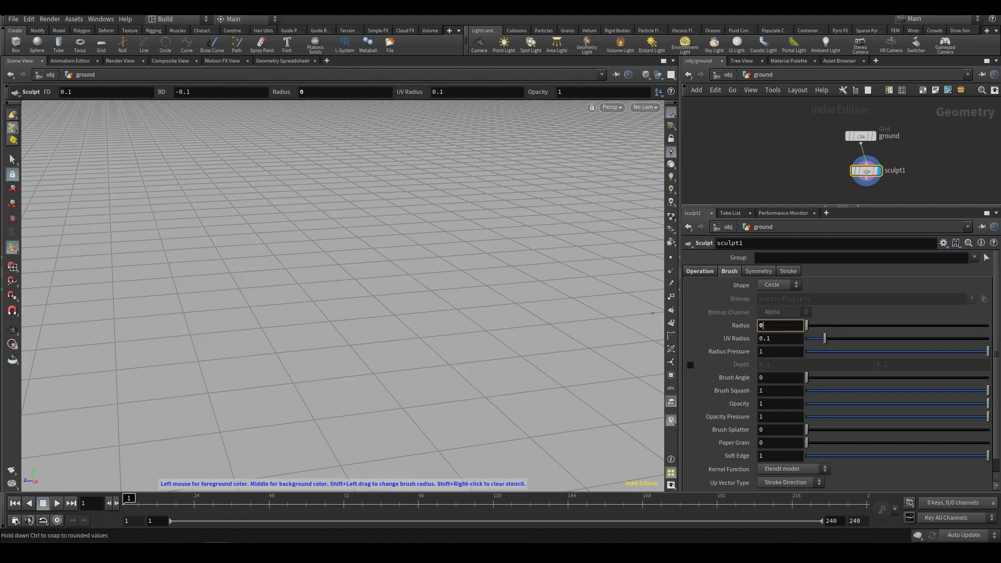
pyautogui.scroll(20, 417, 289)
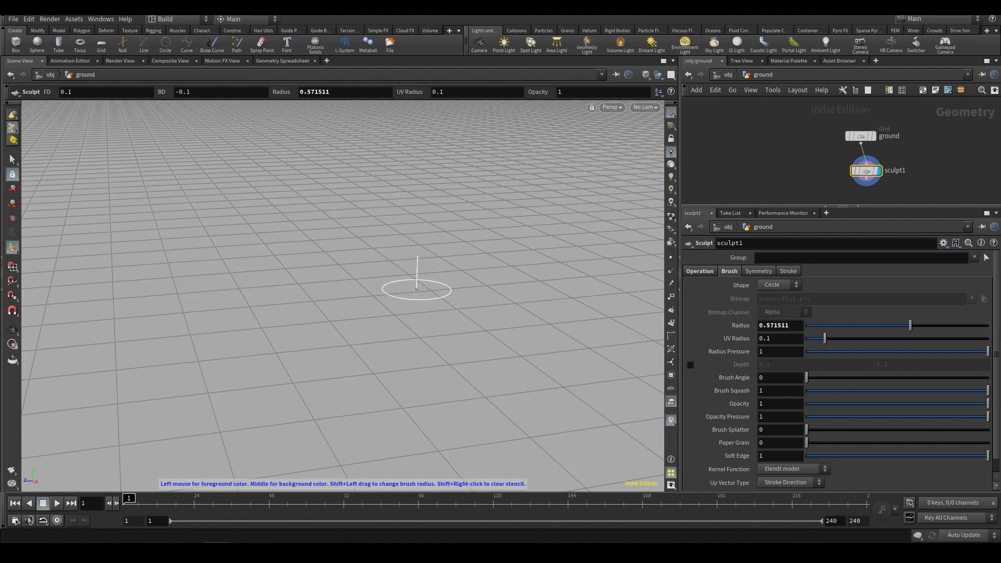
# Try several sculpt brush radii, ending at about 1.84.
pyautogui.scroll(-3, 417, 290)
pyautogui.scroll(5, 417, 289)
pyautogui.scroll(-13, 416, 290)
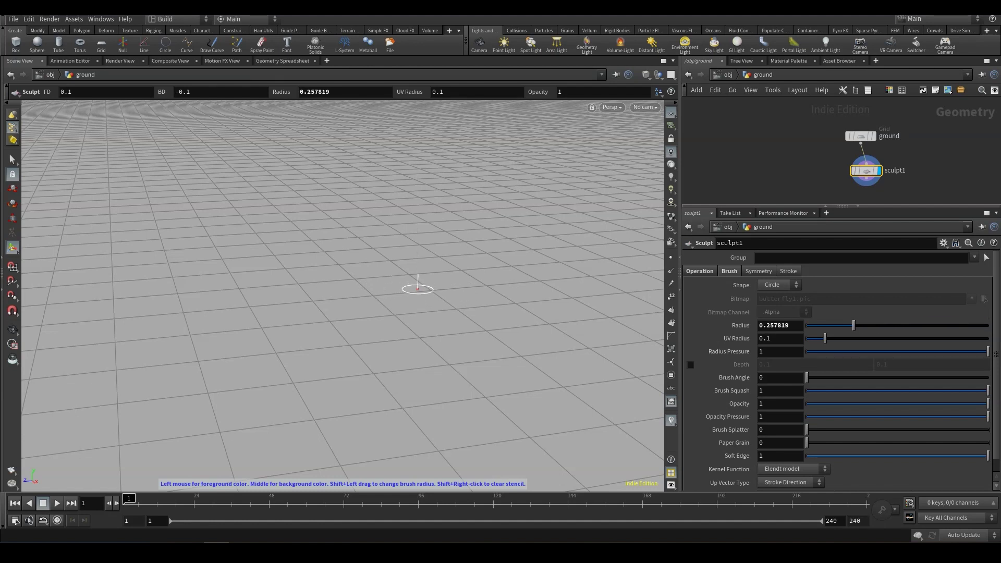
pyautogui.scroll(4, 419, 289)
pyautogui.keyDown('shift'); pyautogui.moveTo(418, 288); pyautogui.dragTo(537, 288); pyautogui.keyUp('shift')
pyautogui.moveTo(347, 263)
pyautogui.keyDown('shift'); pyautogui.mouseDown()
pyautogui.moveTo(412, 263)
pyautogui.moveTo(339, 263)
pyautogui.mouseUp(); pyautogui.keyUp('shift')
pyautogui.moveTo(432, 264)
pyautogui.keyDown('shift'); pyautogui.mouseDown()
pyautogui.moveTo(514, 264)
pyautogui.moveTo(456, 264)
pyautogui.mouseUp(); pyautogui.keyUp('shift')
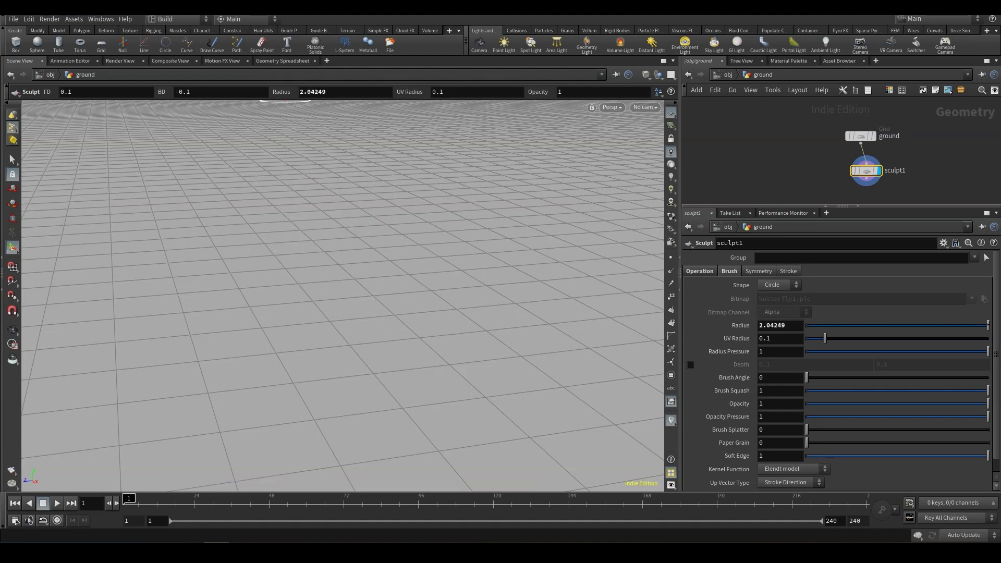
pyautogui.middleClick(281, 92)
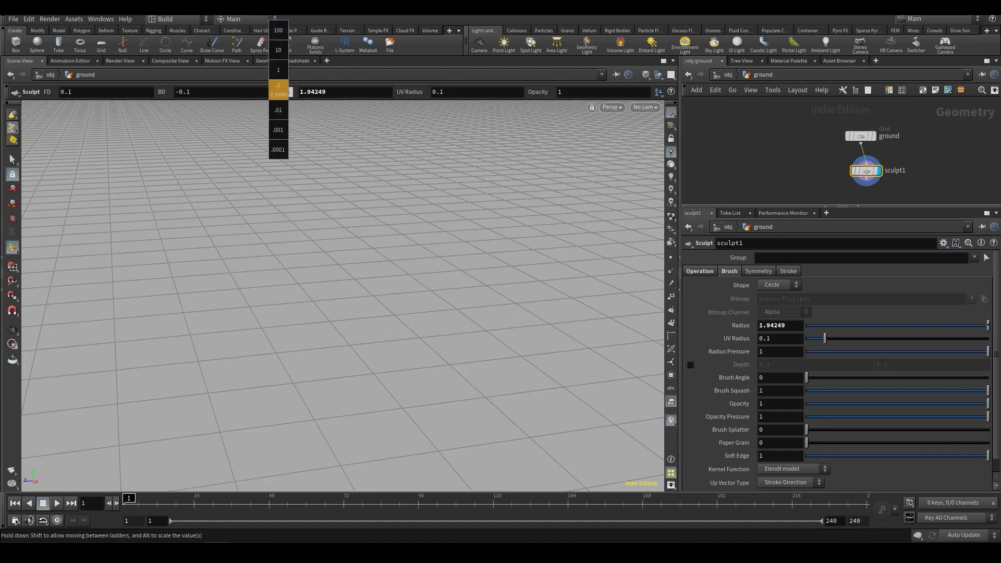
pyautogui.moveTo(278, 89); pyautogui.dragTo(256, 90, button='middle')
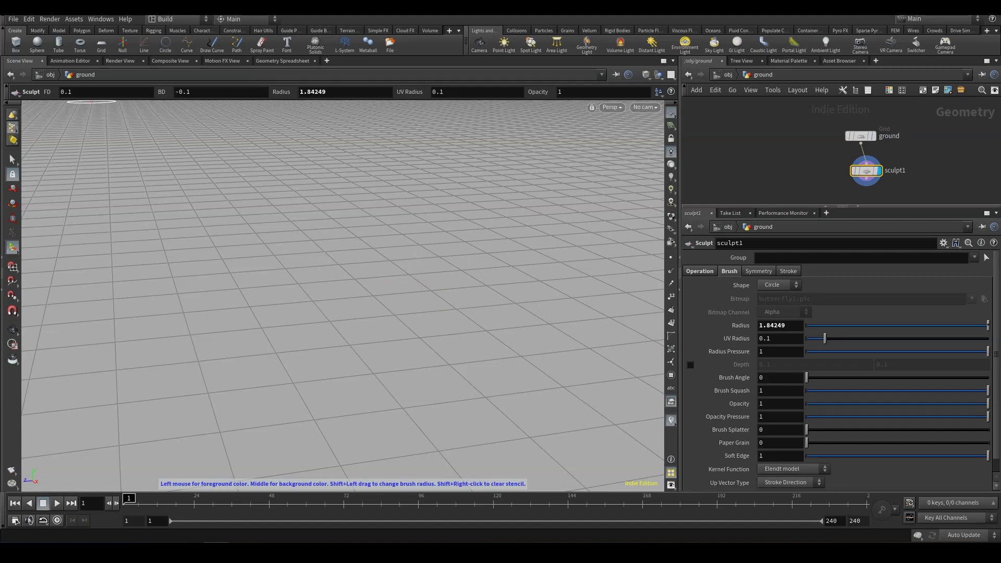
# Set the sculpt brush's foreground displacement (FD) to 1 and enlarge its radius to about 12.95 for the whole grid.
pyautogui.click(72, 92)
pyautogui.press('Return')
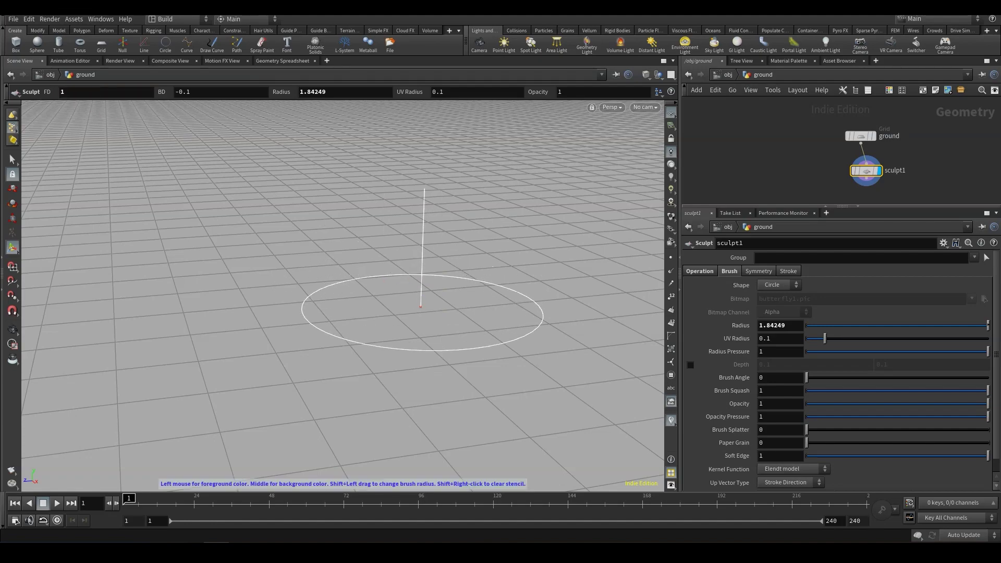
pyautogui.keyDown('alt'); pyautogui.moveTo(504, 298); pyautogui.dragTo(334, 287, button='right'); pyautogui.keyUp('alt')
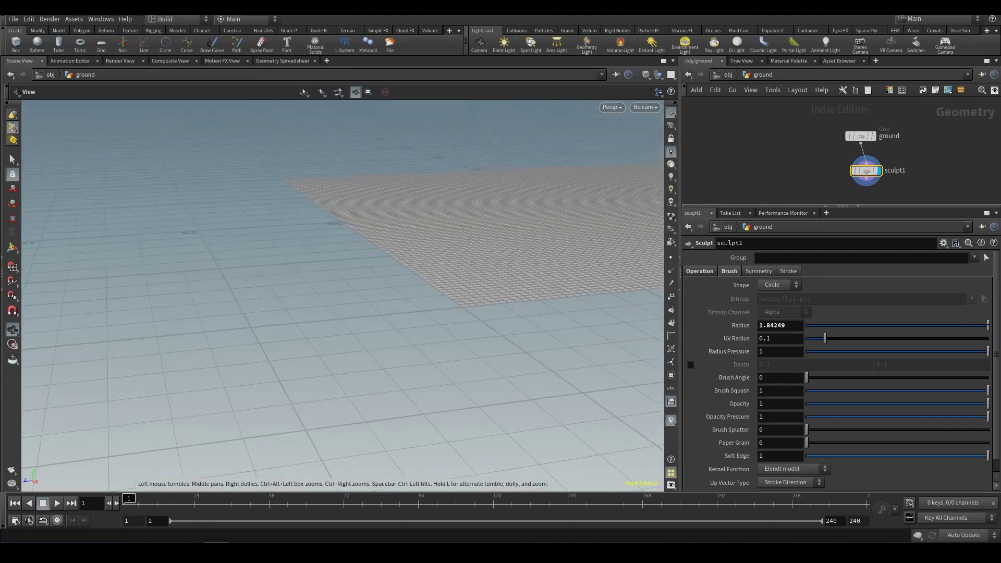
pyautogui.moveTo(334, 287)
pyautogui.keyDown('alt'); pyautogui.mouseDown()
pyautogui.moveTo(417, 294)
pyautogui.moveTo(333, 384)
pyautogui.mouseUp(); pyautogui.keyUp('alt')
pyautogui.keyDown('alt'); pyautogui.moveTo(334, 383); pyautogui.dragTo(281, 401, button='right'); pyautogui.keyUp('alt')
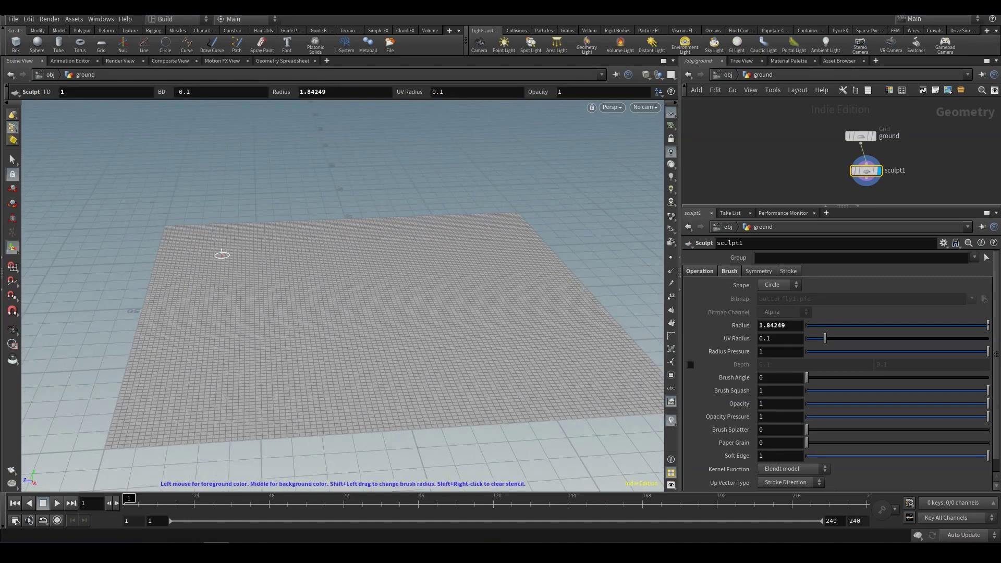
pyautogui.moveTo(366, 289)
pyautogui.keyDown('shift'); pyautogui.mouseDown()
pyautogui.moveTo(464, 290)
pyautogui.moveTo(443, 290)
pyautogui.mouseUp(); pyautogui.keyUp('shift')
# Sculpt raised strokes along the grid's far edge and around its adjoining far corner.
pyautogui.moveTo(475, 245)
pyautogui.mouseDown()
pyautogui.moveTo(501, 230)
pyautogui.moveTo(407, 217)
pyautogui.moveTo(157, 238)
pyautogui.moveTo(164, 233)
pyautogui.mouseUp()
pyautogui.moveTo(534, 232)
pyautogui.mouseDown()
pyautogui.moveTo(203, 254)
pyautogui.moveTo(179, 269)
pyautogui.mouseUp()
pyautogui.moveTo(347, 225); pyautogui.dragTo(246, 253)
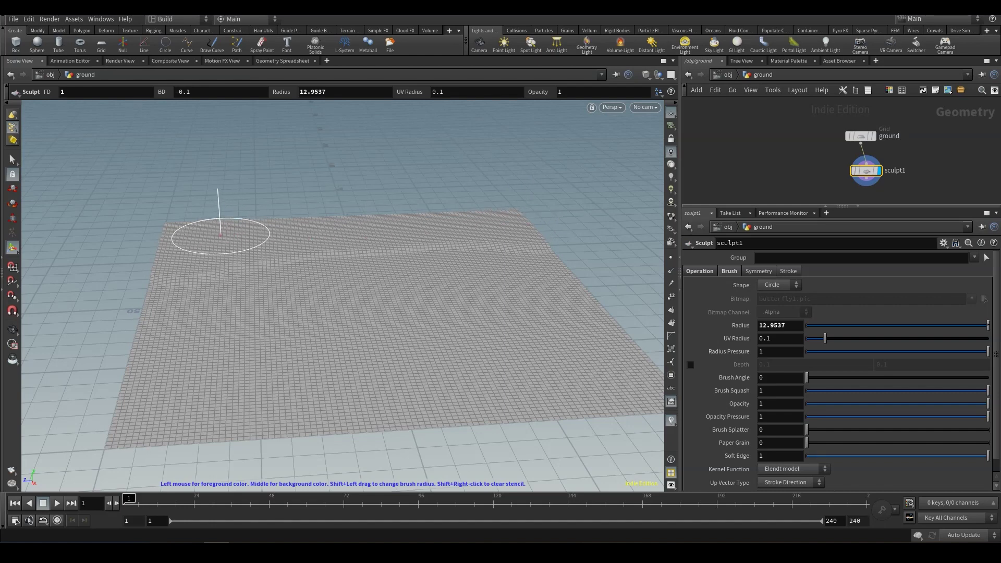
pyautogui.moveTo(214, 242); pyautogui.dragTo(195, 285)
pyautogui.moveTo(202, 240); pyautogui.dragTo(239, 227)
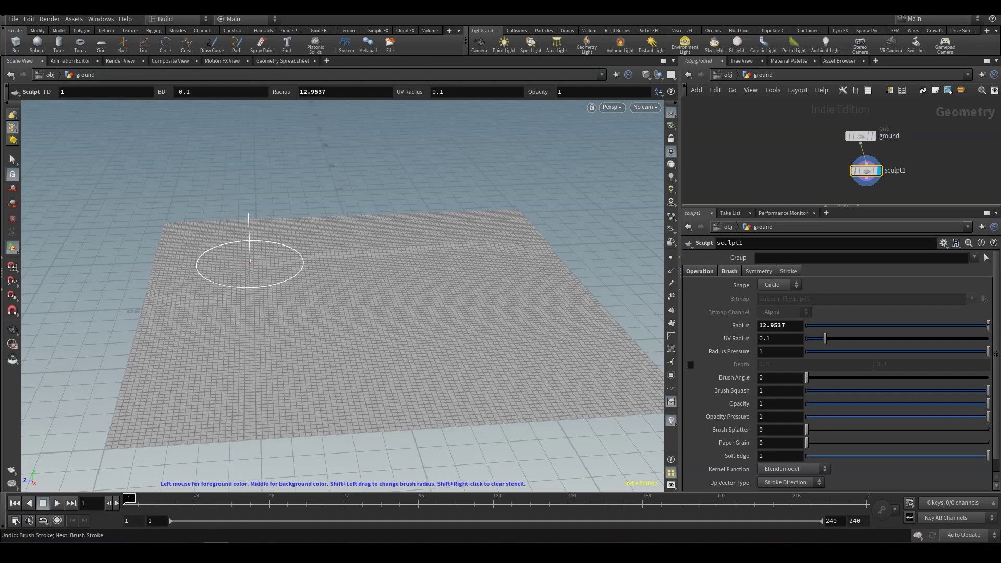
# Enable Accumulate To Stencil for the sculpt brush and paint strokes along the grid's side and far edges.
pyautogui.rightClick(249, 262)
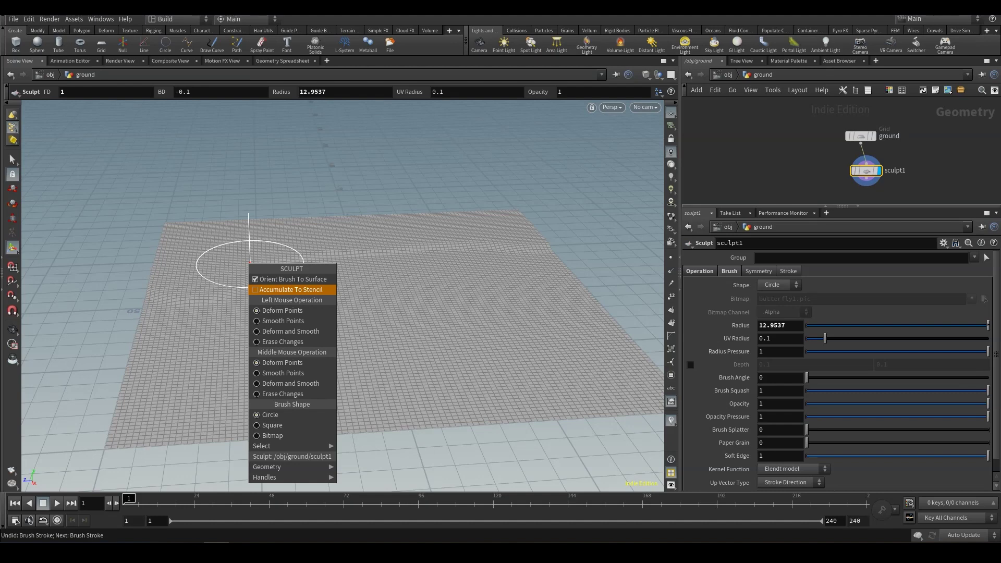
pyautogui.click(261, 289)
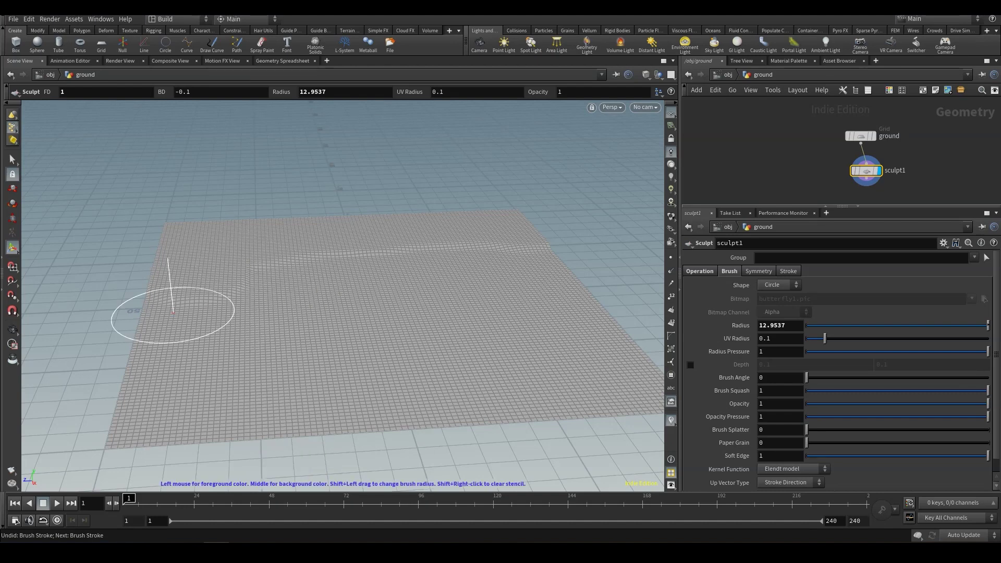
pyautogui.moveTo(174, 311); pyautogui.dragTo(164, 375)
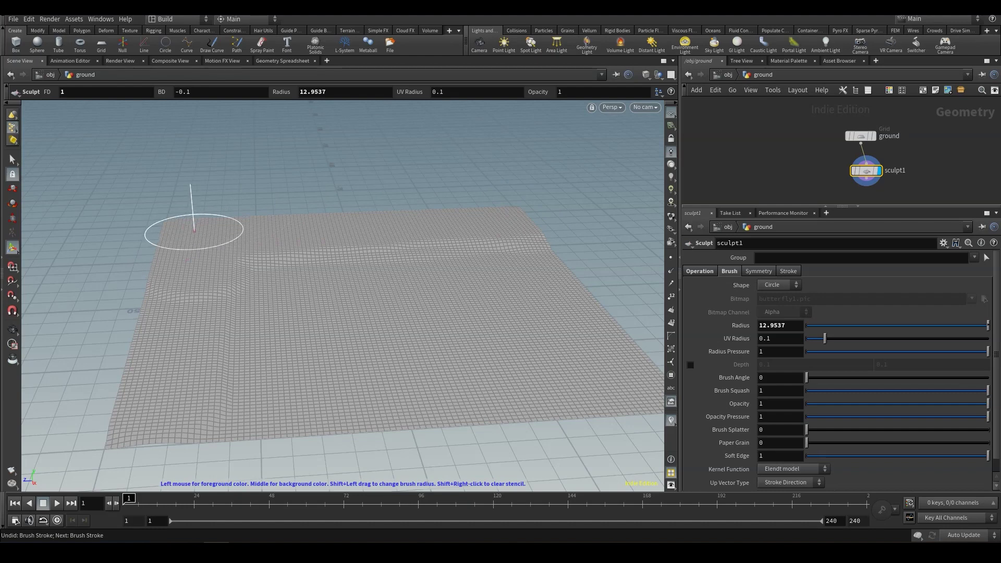
pyautogui.moveTo(194, 230)
pyautogui.mouseDown()
pyautogui.moveTo(163, 398)
pyautogui.moveTo(187, 359)
pyautogui.moveTo(329, 247)
pyautogui.moveTo(502, 233)
pyautogui.mouseUp()
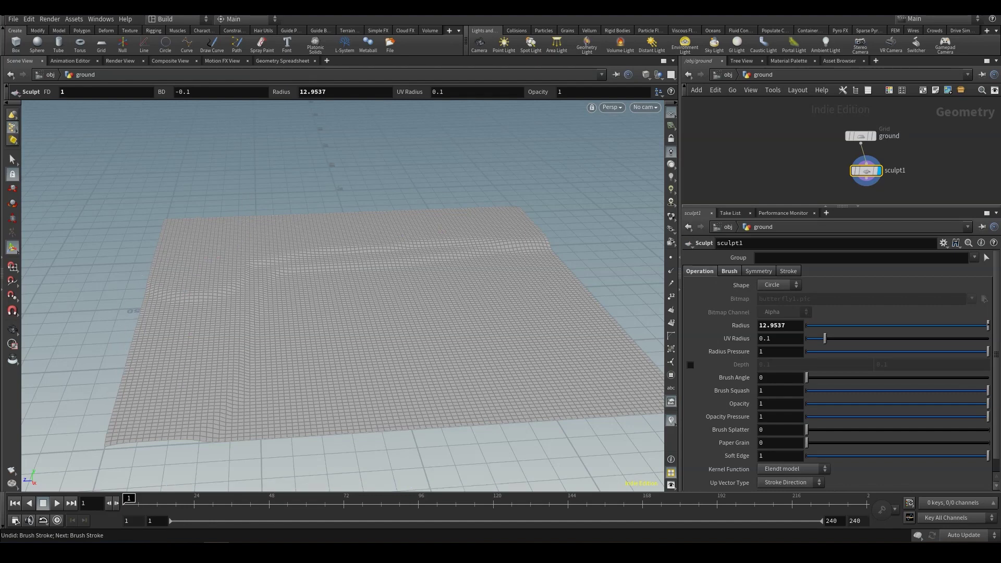
# Apply and clear the sculpt stencil, and turn off Accumulate To Stencil.
pyautogui.click(700, 271)
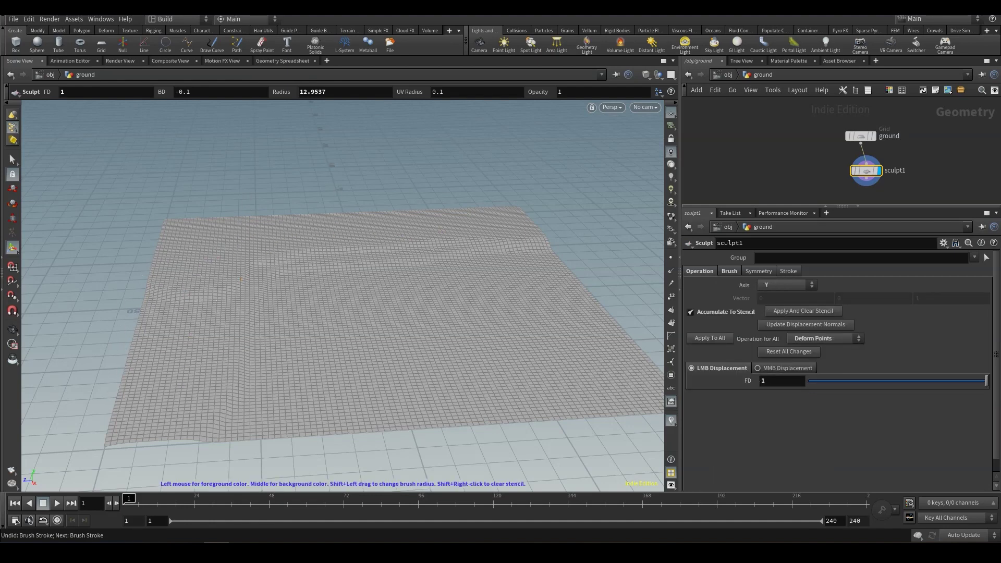
pyautogui.click(803, 310)
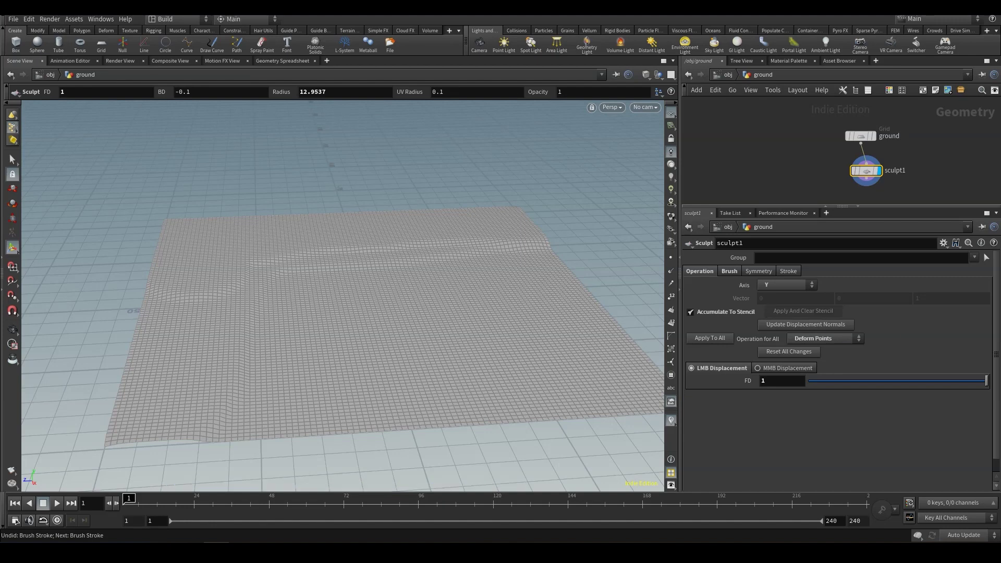
pyautogui.rightClick(223, 250)
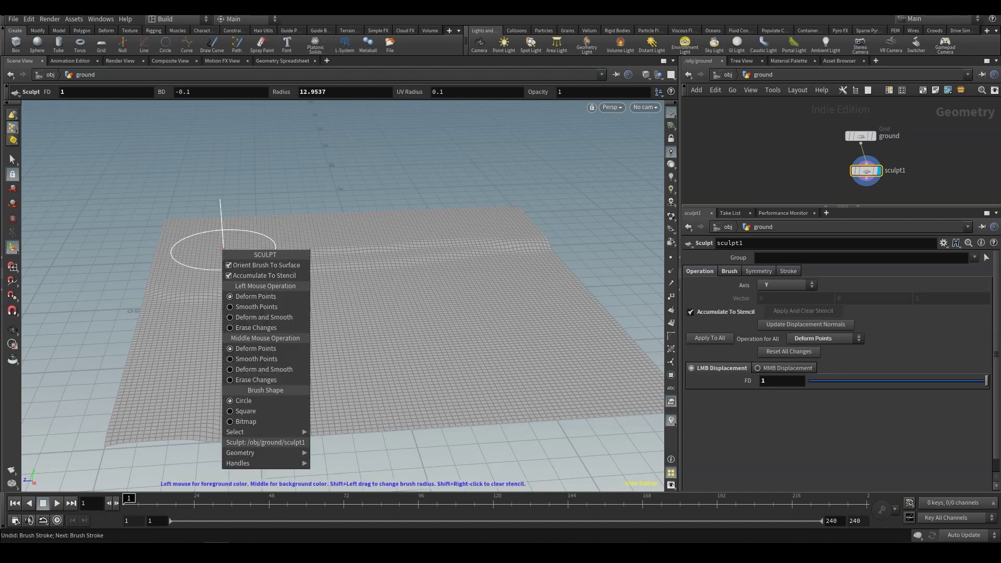
pyautogui.click(250, 276)
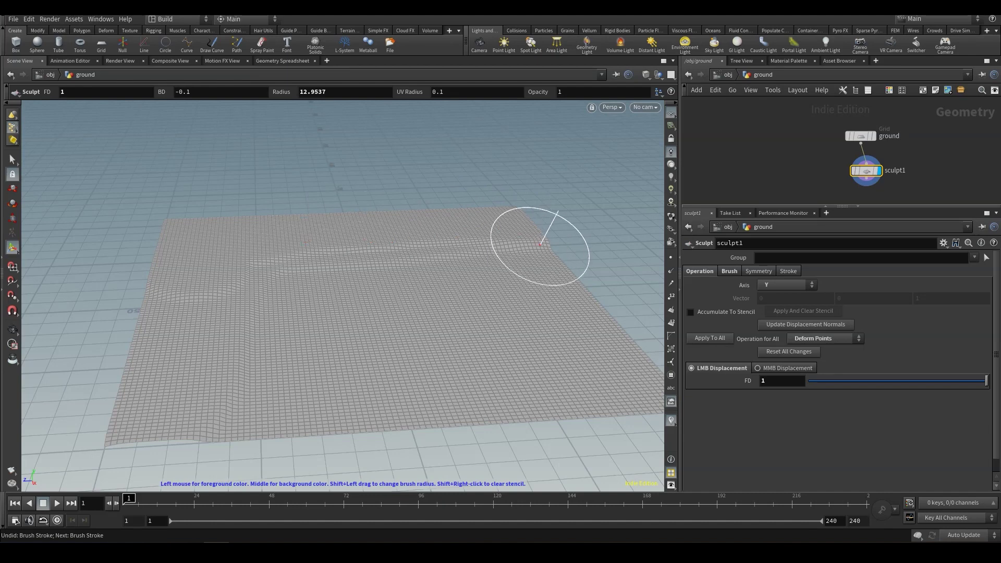
# Sculpt uneven hills along the far and side edges of the grid, and reduce the brush radius to about 6.46.
pyautogui.moveTo(266, 235); pyautogui.dragTo(160, 357)
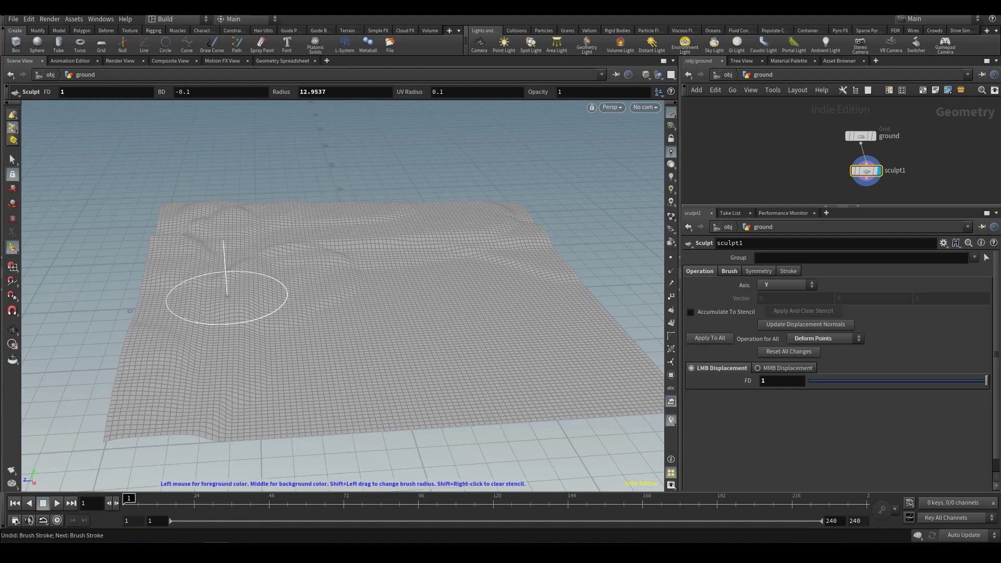
pyautogui.moveTo(228, 294)
pyautogui.mouseDown()
pyautogui.moveTo(237, 411)
pyautogui.moveTo(210, 328)
pyautogui.mouseUp()
pyautogui.moveTo(403, 305)
pyautogui.keyDown('alt'); pyautogui.mouseDown()
pyautogui.moveTo(359, 268)
pyautogui.moveTo(273, 270)
pyautogui.mouseUp(); pyautogui.keyUp('alt')
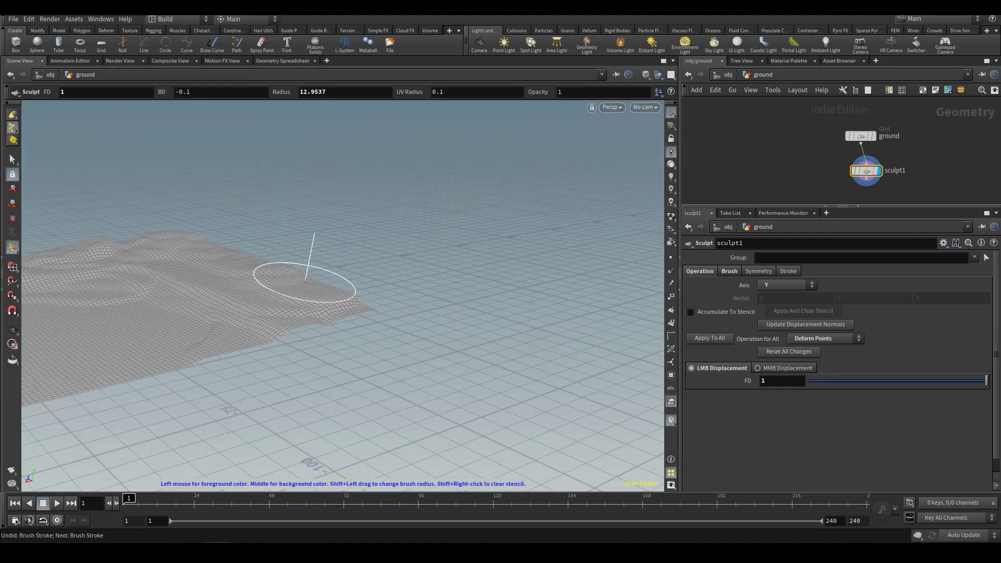
pyautogui.keyDown('alt'); pyautogui.moveTo(104, 263); pyautogui.dragTo(240, 275, button='middle'); pyautogui.keyUp('alt')
pyautogui.keyDown('shift'); pyautogui.moveTo(352, 283); pyautogui.dragTo(292, 276); pyautogui.keyUp('shift')
pyautogui.keyDown('alt'); pyautogui.moveTo(260, 243); pyautogui.dragTo(303, 270); pyautogui.keyUp('alt')
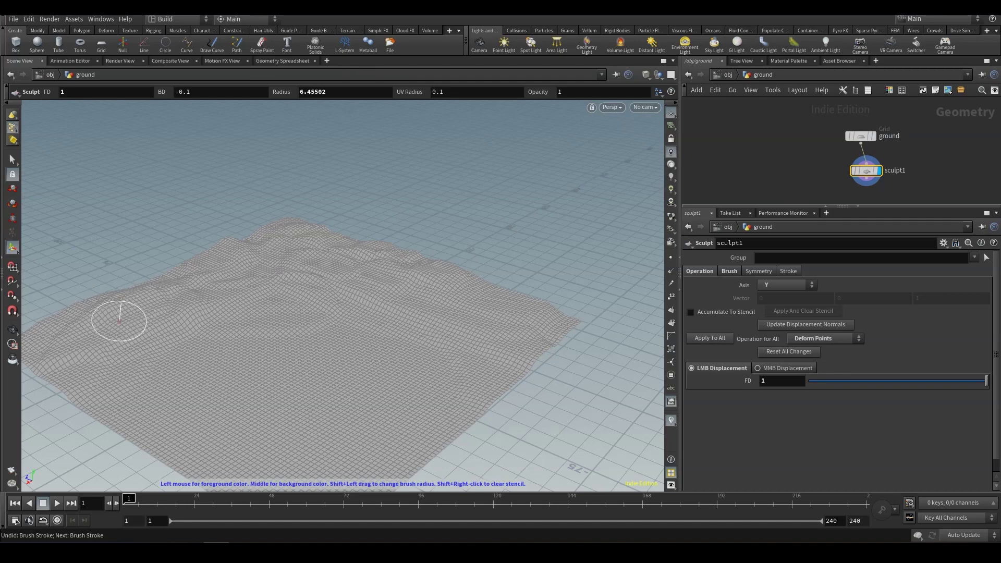
pyautogui.keyDown('alt'); pyautogui.moveTo(90, 306); pyautogui.dragTo(174, 323); pyautogui.keyUp('alt')
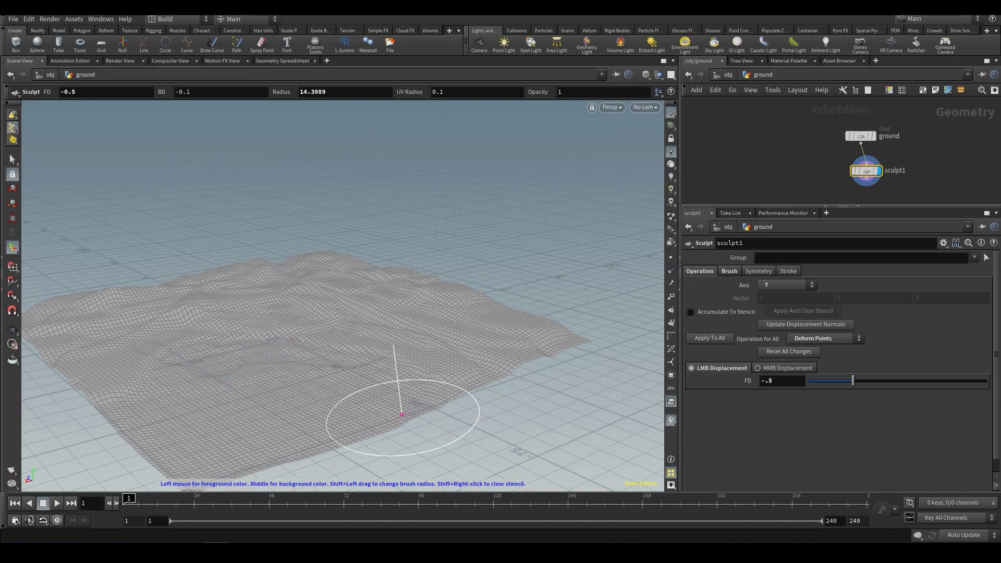
# Examine the sculpted hills and dips across the terrain from low, close and distant viewpoints.
pyautogui.keyDown('alt'); pyautogui.moveTo(211, 408); pyautogui.dragTo(140, 375); pyautogui.keyUp('alt')
pyautogui.keyDown('alt'); pyautogui.moveTo(211, 386); pyautogui.dragTo(313, 386, button='right'); pyautogui.keyUp('alt')
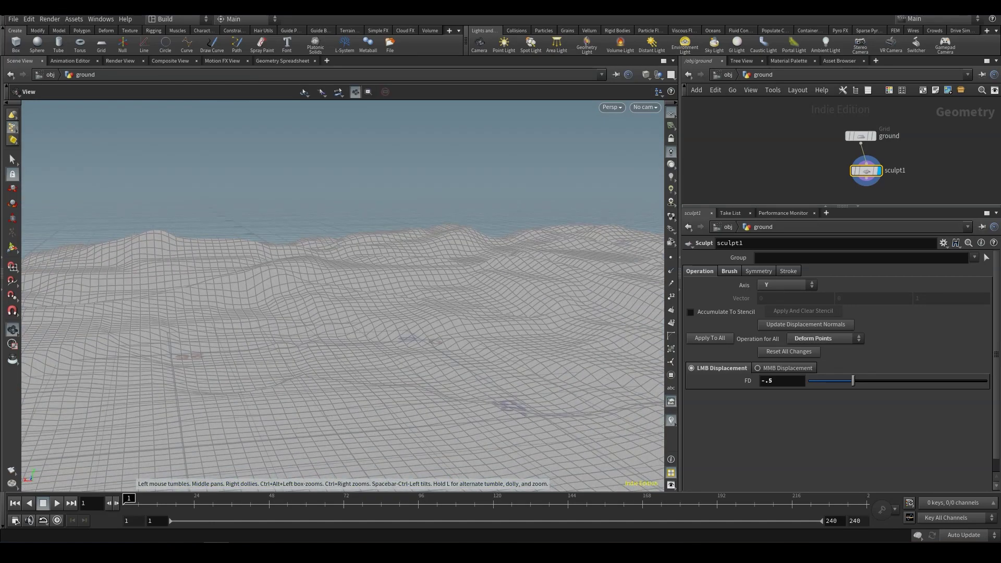
pyautogui.keyDown('alt'); pyautogui.moveTo(334, 385); pyautogui.dragTo(234, 365, button='middle'); pyautogui.keyUp('alt')
pyautogui.keyDown('alt'); pyautogui.moveTo(235, 365); pyautogui.dragTo(547, 370); pyautogui.keyUp('alt')
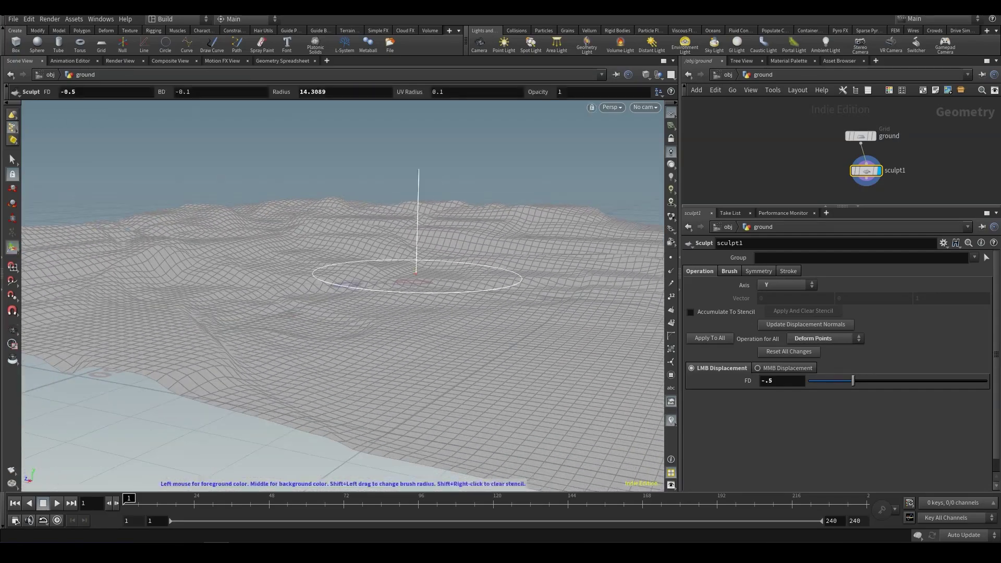
pyautogui.press('Escape')
pyautogui.moveTo(313, 313)
pyautogui.mouseDown()
pyautogui.moveTo(334, 292)
pyautogui.moveTo(336, 308)
pyautogui.mouseUp()
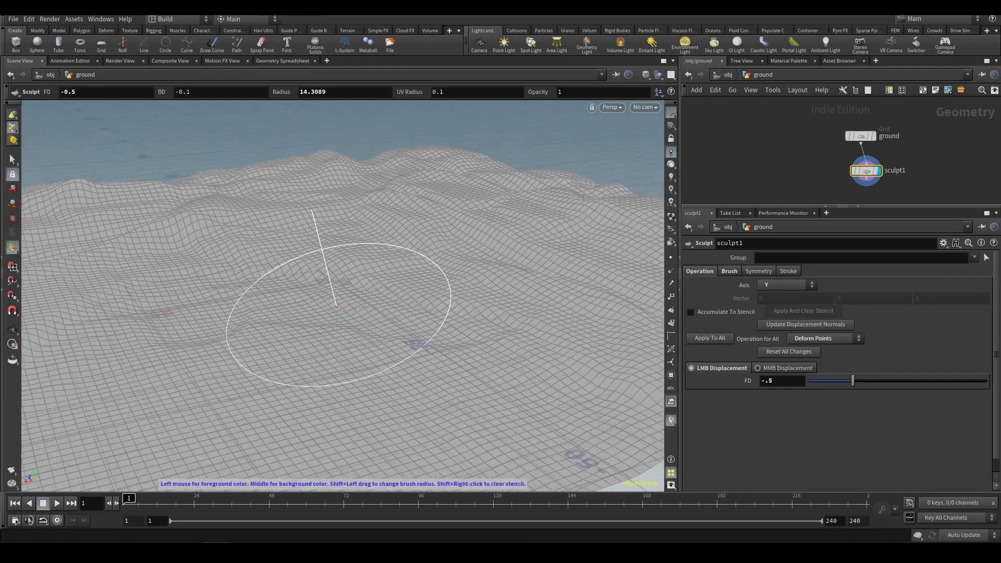
pyautogui.keyDown('alt'); pyautogui.moveTo(336, 308); pyautogui.dragTo(260, 308, button='right'); pyautogui.keyUp('alt')
pyautogui.keyDown('alt'); pyautogui.moveTo(261, 308); pyautogui.dragTo(203, 302); pyautogui.keyUp('alt')
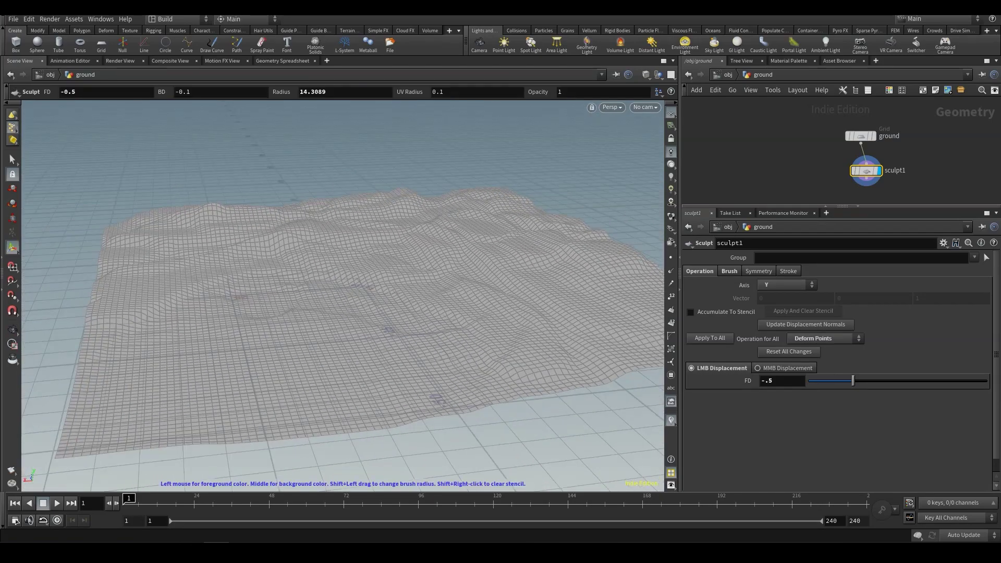
# Switch the viewport to a lighting mode that shades the relief, and inspect the terrain from several angles.
pyautogui.click(495, 363)
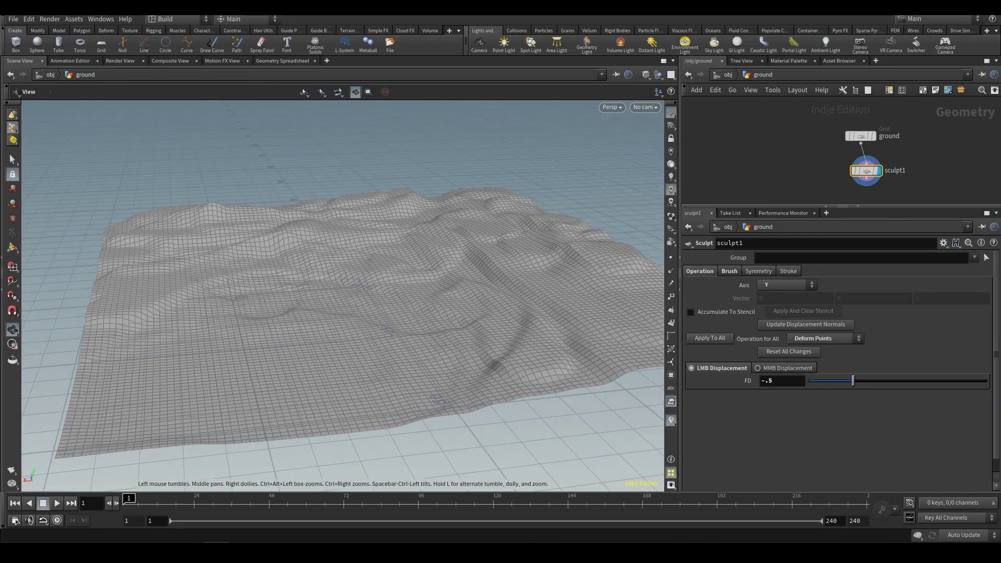
pyautogui.moveTo(334, 323)
pyautogui.keyDown('alt'); pyautogui.mouseDown()
pyautogui.moveTo(412, 307)
pyautogui.moveTo(383, 307)
pyautogui.mouseUp(); pyautogui.keyUp('alt')
pyautogui.keyDown('alt'); pyautogui.moveTo(383, 308); pyautogui.dragTo(552, 334, button='right'); pyautogui.keyUp('alt')
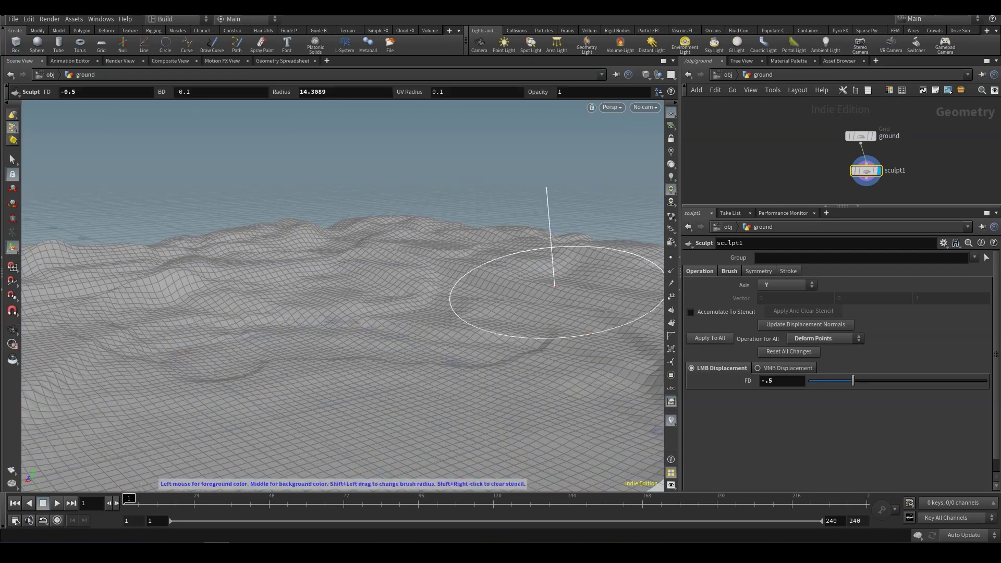
pyautogui.moveTo(360, 256)
pyautogui.keyDown('alt'); pyautogui.mouseDown()
pyautogui.moveTo(229, 253)
pyautogui.moveTo(276, 255)
pyautogui.moveTo(333, 282)
pyautogui.moveTo(365, 279)
pyautogui.mouseUp(); pyautogui.keyUp('alt')
pyautogui.keyDown('alt'); pyautogui.moveTo(433, 352); pyautogui.dragTo(407, 357, button='right'); pyautogui.keyUp('alt')
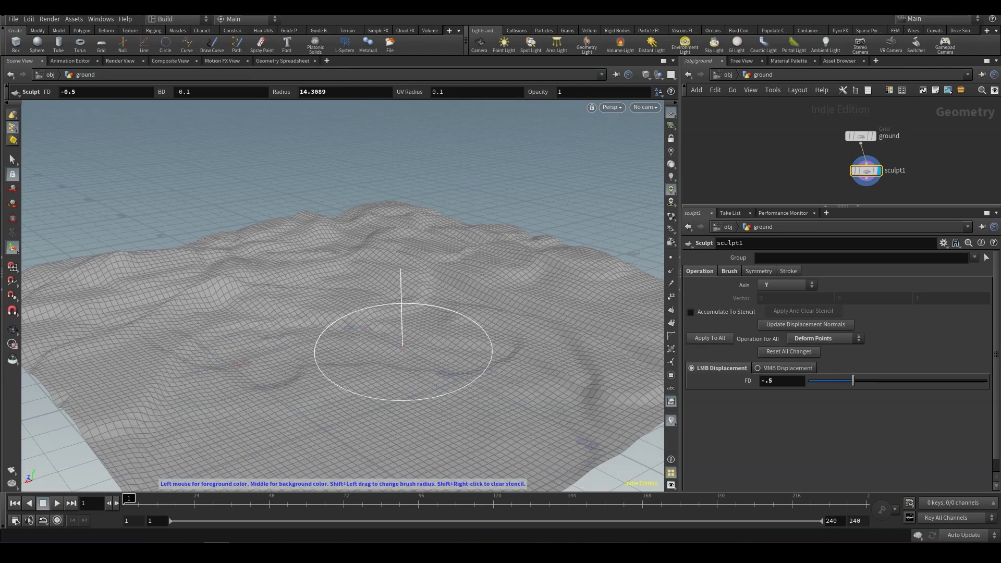
pyautogui.keyDown('alt'); pyautogui.moveTo(526, 344); pyautogui.dragTo(381, 298, button='right'); pyautogui.keyUp('alt')
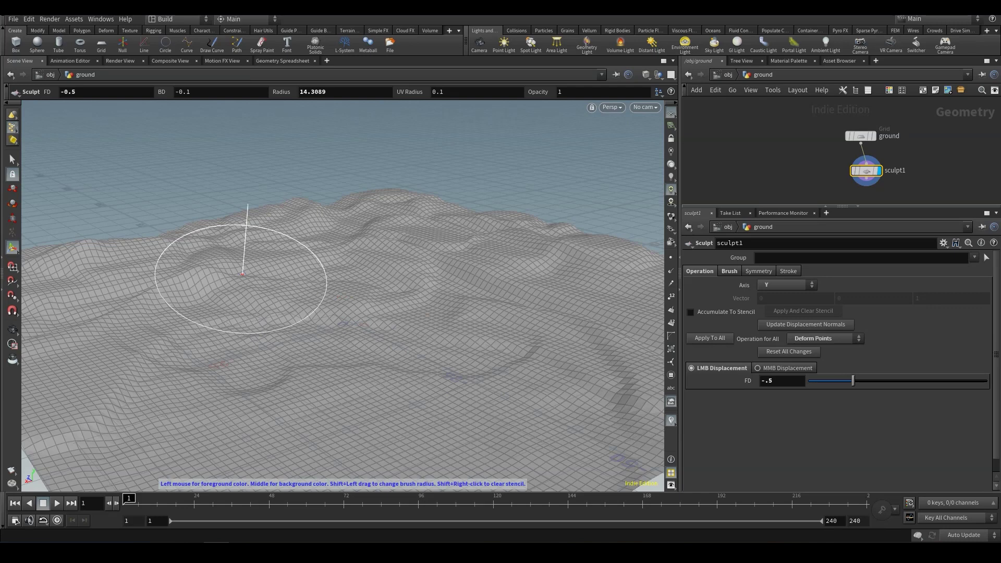
pyautogui.press('Escape')
pyautogui.keyDown('alt'); pyautogui.moveTo(521, 269); pyautogui.dragTo(436, 265, button='middle'); pyautogui.keyUp('alt')
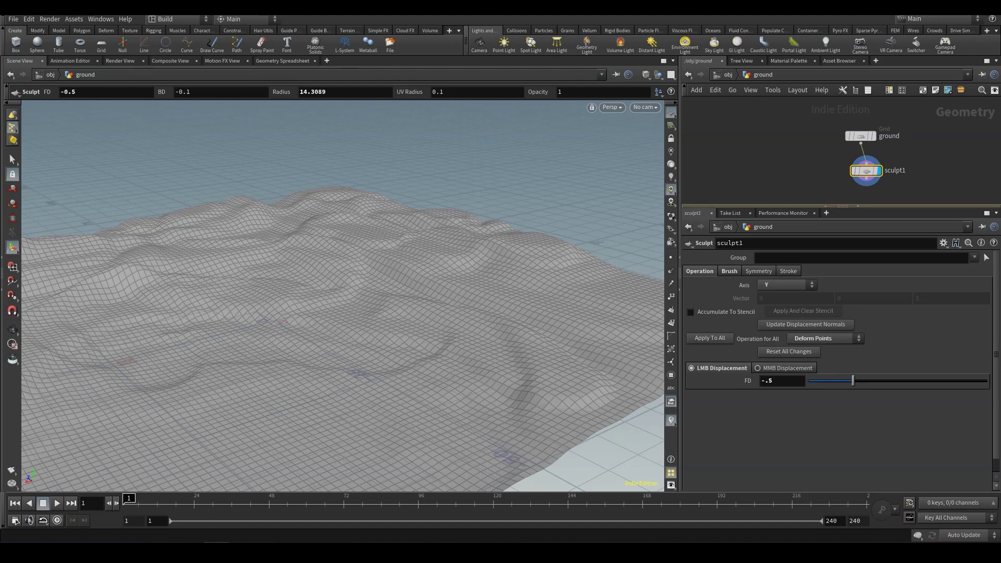
# Enlarge the network view and add a Mountain node connected after the Sculpt node.
pyautogui.moveTo(842, 206); pyautogui.dragTo(842, 284)
pyautogui.moveTo(824, 156)
pyautogui.mouseDown()
pyautogui.moveTo(897, 220)
pyautogui.moveTo(830, 171)
pyautogui.mouseUp()
pyautogui.click(830, 171)
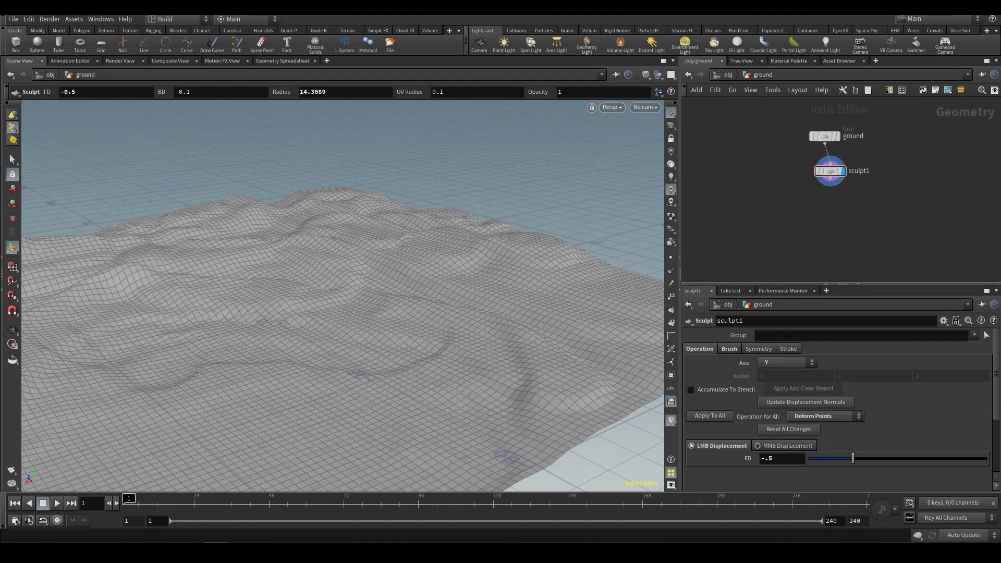
pyautogui.press('Tab')
pyautogui.write('m')
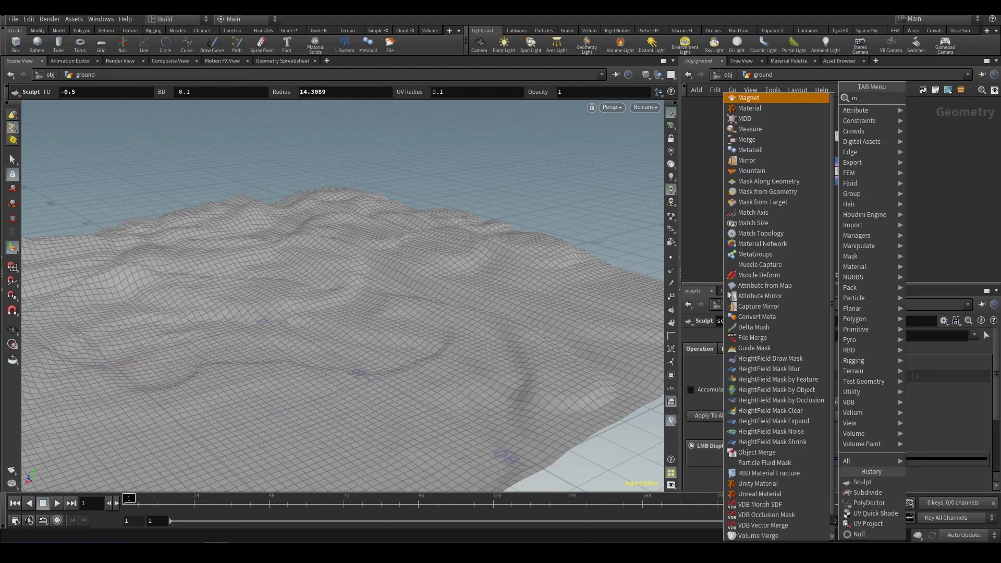
pyautogui.write('oun')
pyautogui.press('Return')
pyautogui.click(838, 213)
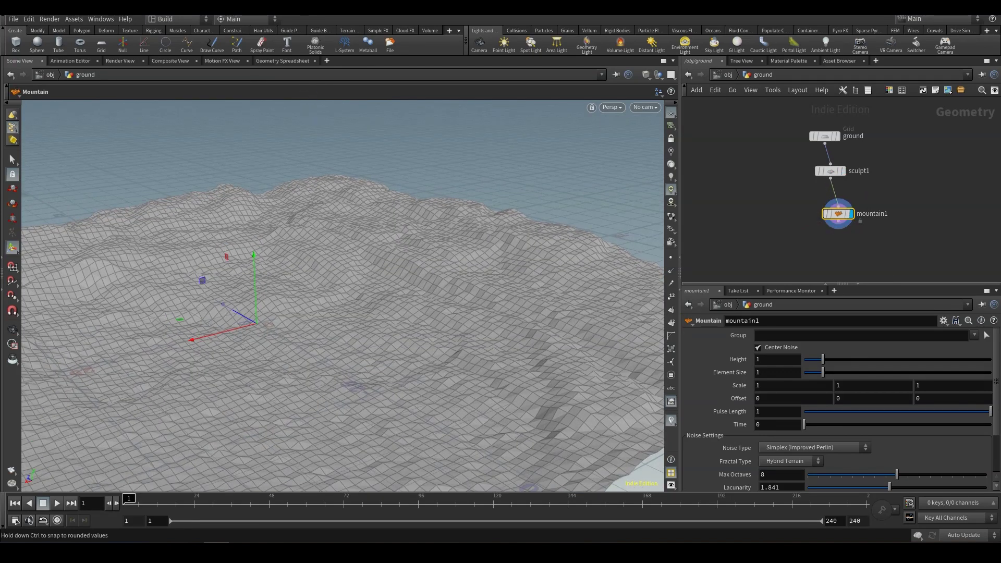
# Set the Mountain node's noise type to Chebyshev Worley (cellular) F2-F1, height to 0.61 and element size to 1.15.
pyautogui.moveTo(822, 372); pyautogui.dragTo(850, 359)
pyautogui.click(812, 447)
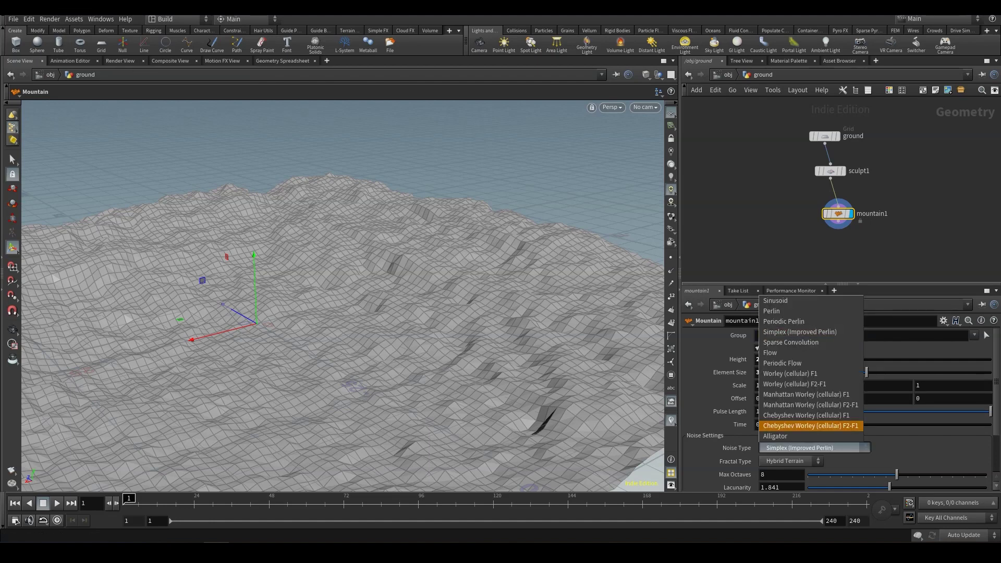
pyautogui.click(811, 426)
# Line up the Mountain node under the Sculpt node and insert a Subdivide node on the wire between them.
pyautogui.moveTo(838, 214); pyautogui.dragTo(824, 230)
pyautogui.press('Tab')
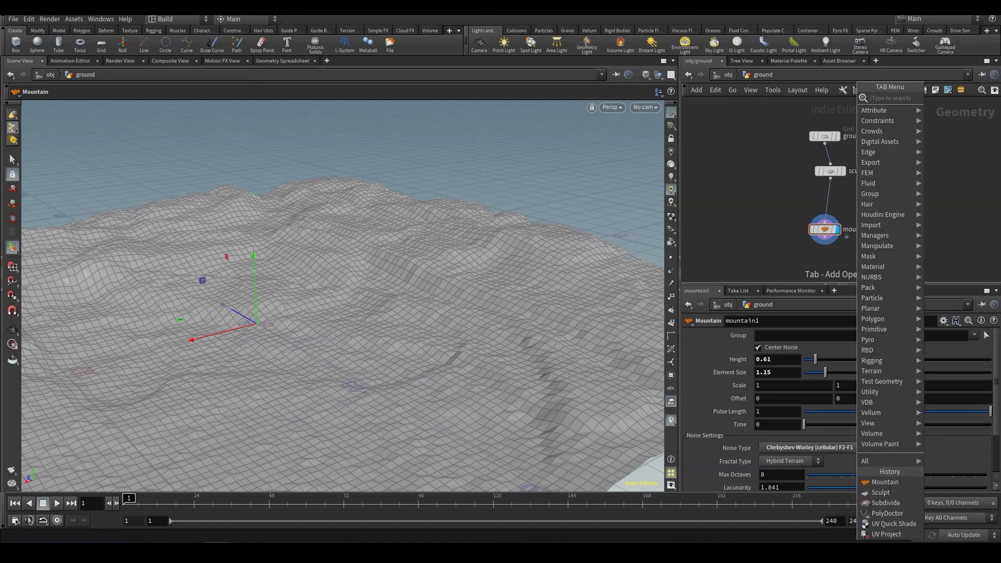
pyautogui.write('su')
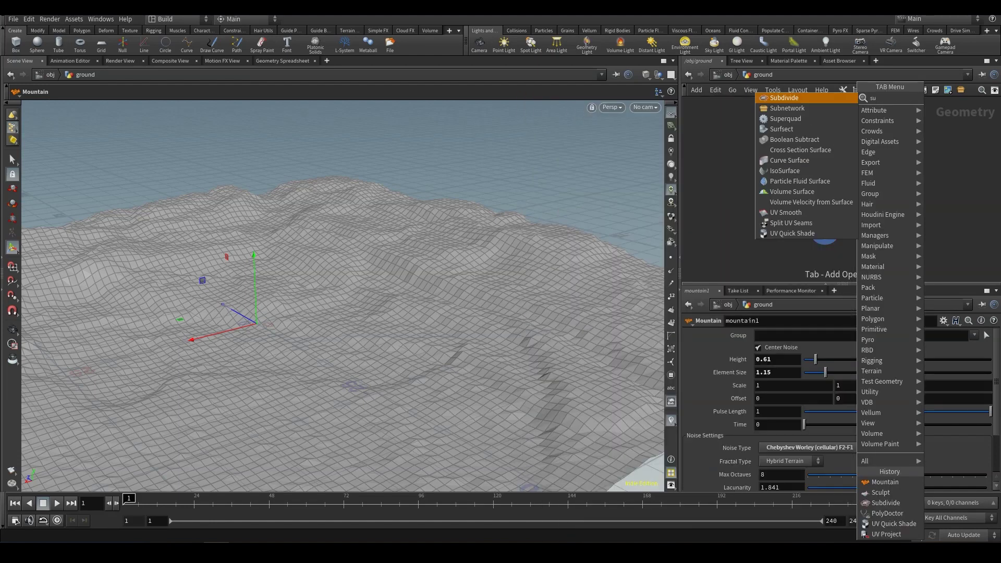
pyautogui.press('Return')
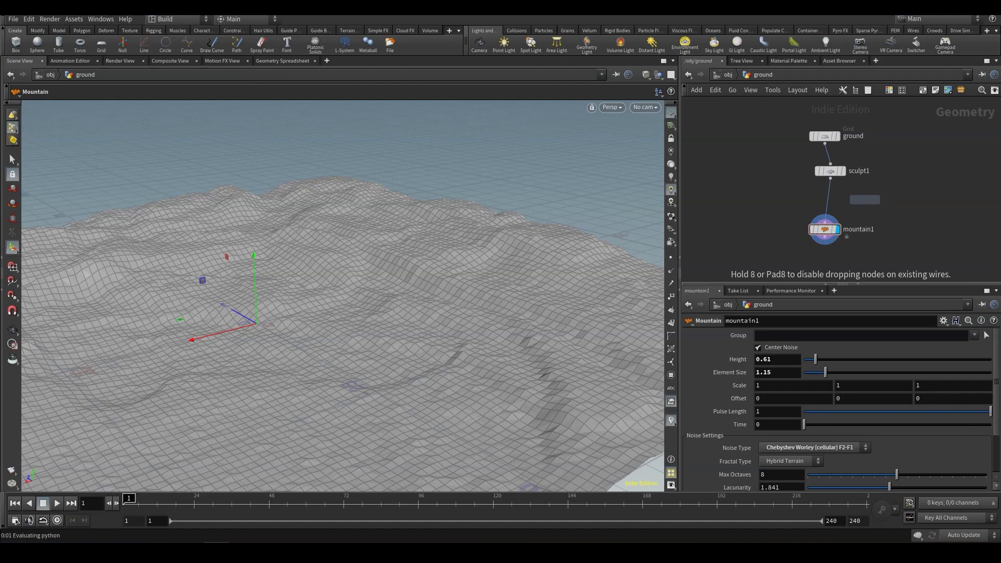
pyautogui.click(824, 200)
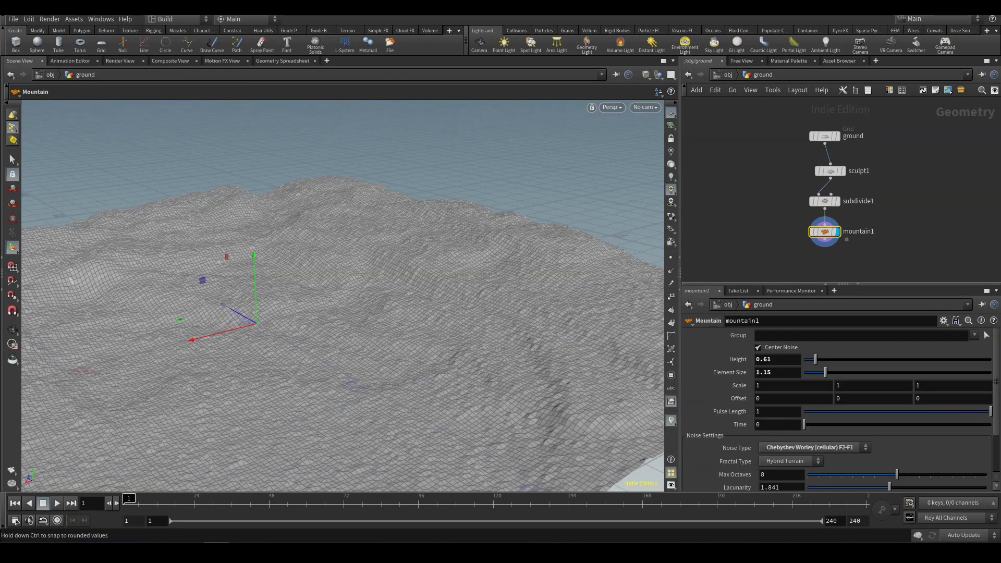
# Set the Mountain node's height to 2.35 and element size to 15.
pyautogui.moveTo(816, 360); pyautogui.dragTo(899, 372)
pyautogui.moveTo(817, 359); pyautogui.dragTo(977, 372)
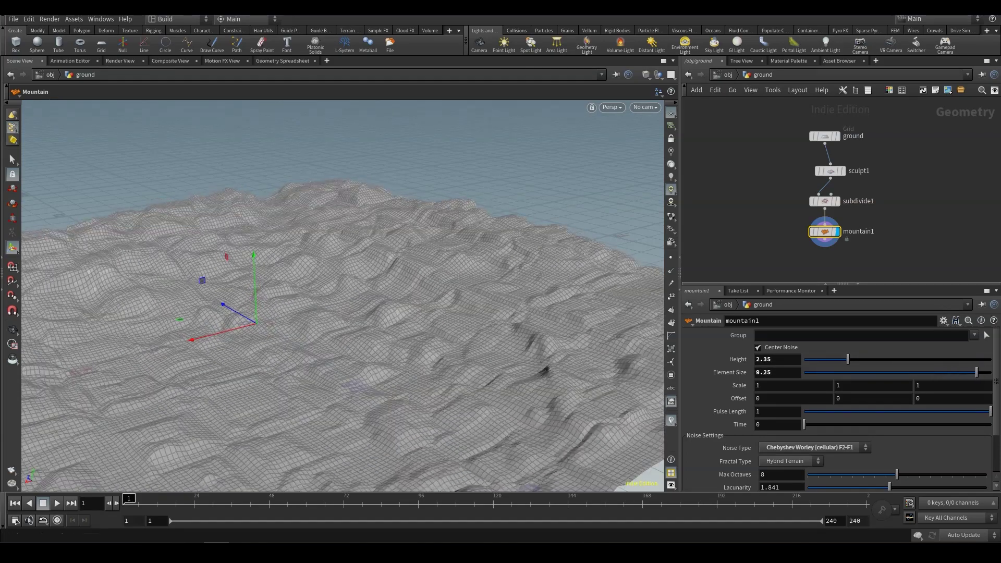
pyautogui.write('15')
pyautogui.press('Return')
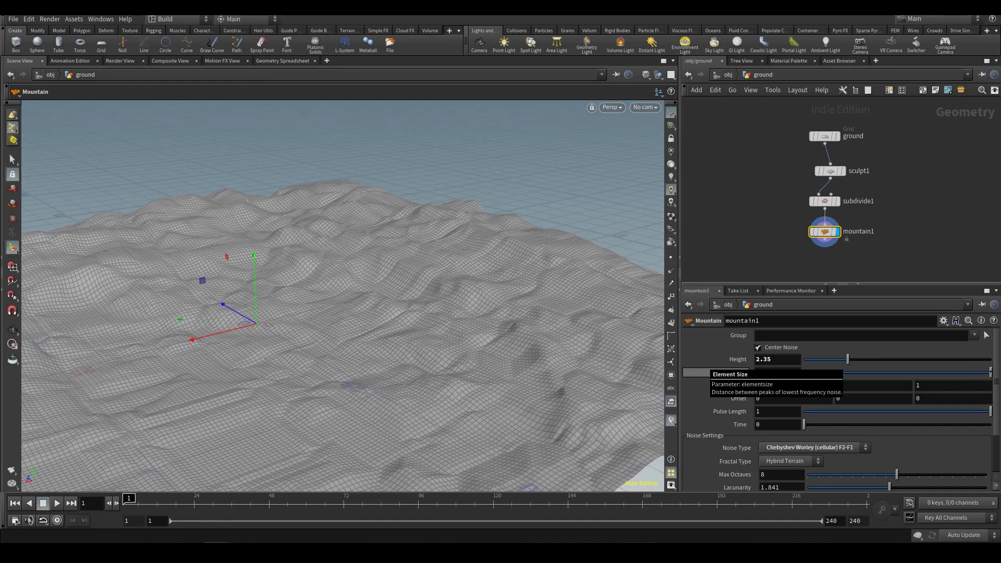
pyautogui.press('Escape')
pyautogui.press('Return')
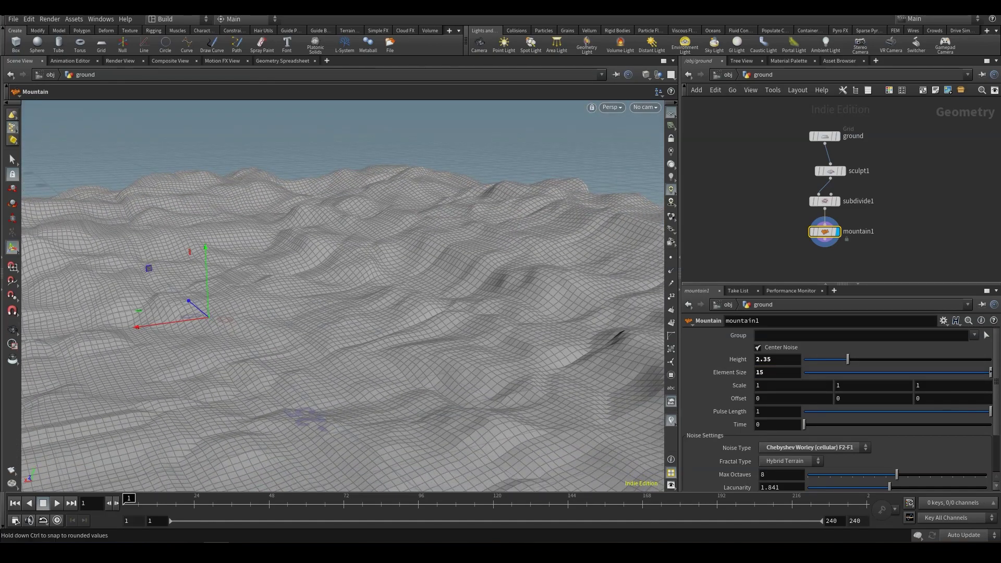
# Set the Mountain node's element size to 9.19 and height to 2.15, and compare the terrain with the node bypassed and active.
pyautogui.moveTo(991, 372); pyautogui.dragTo(976, 373)
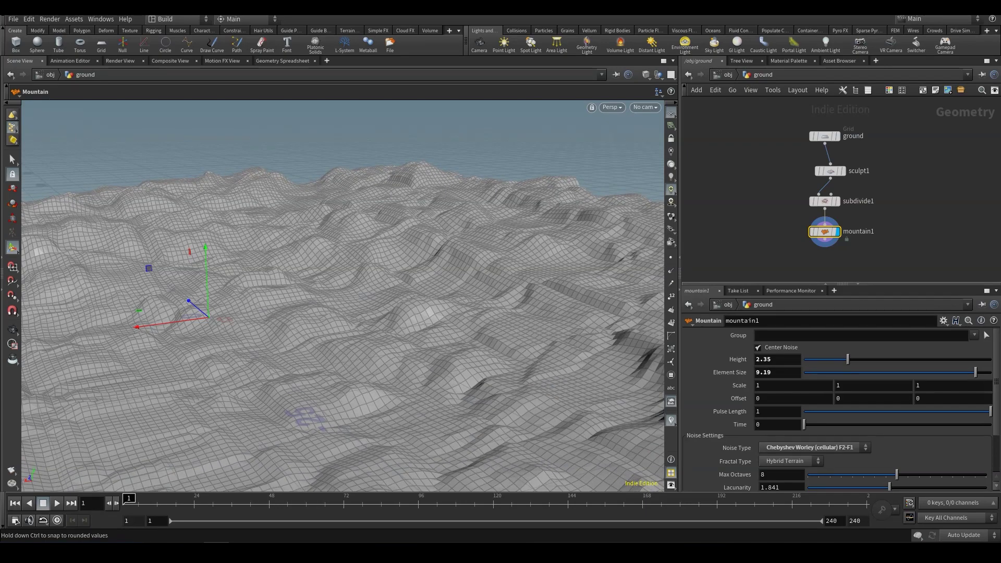
pyautogui.moveTo(847, 360)
pyautogui.mouseDown()
pyautogui.moveTo(870, 359)
pyautogui.moveTo(830, 359)
pyautogui.moveTo(844, 359)
pyautogui.mouseUp()
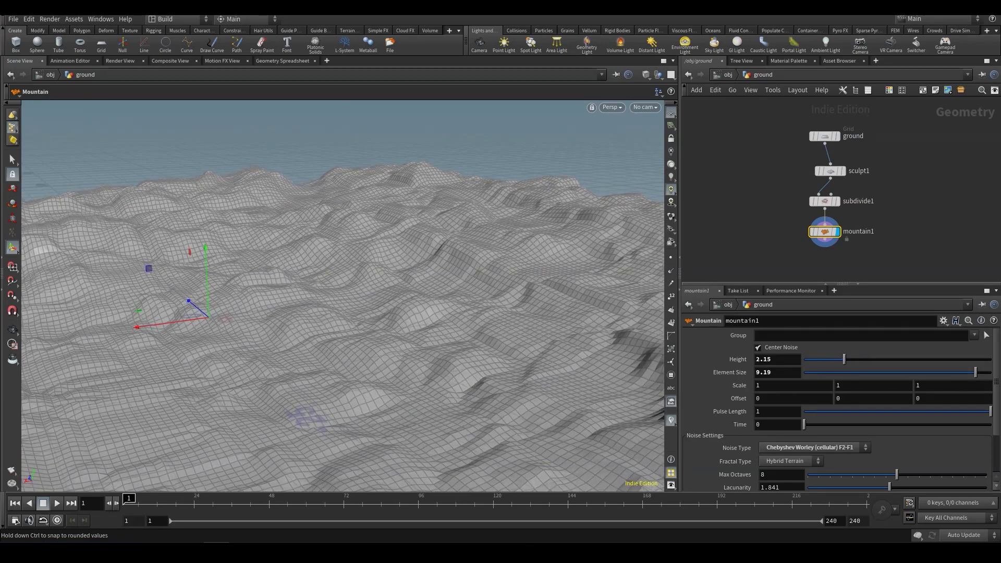
pyautogui.keyDown('alt'); pyautogui.moveTo(292, 292); pyautogui.dragTo(417, 292); pyautogui.keyUp('alt')
pyautogui.press('Return')
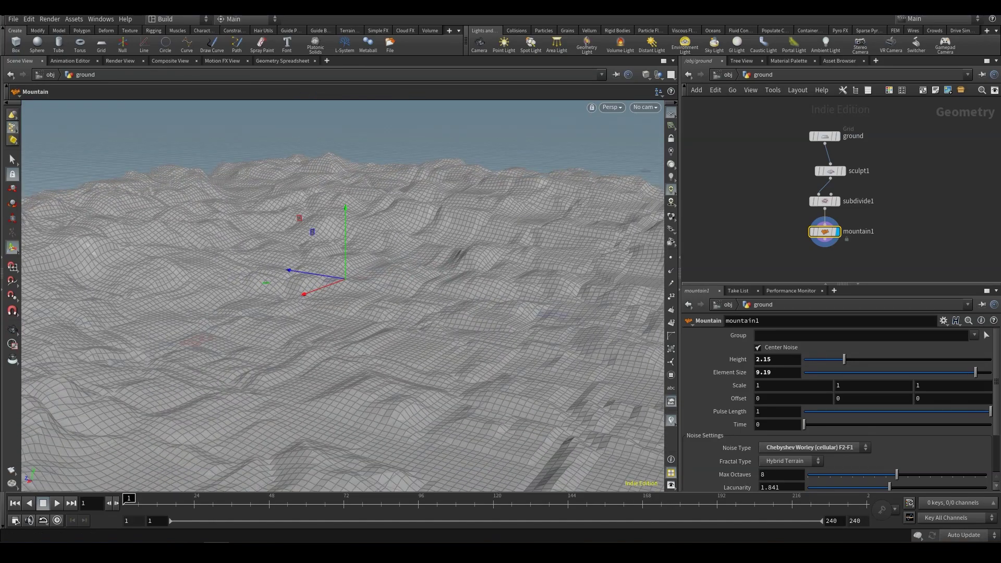
pyautogui.moveTo(824, 232)
pyautogui.click(808, 215)
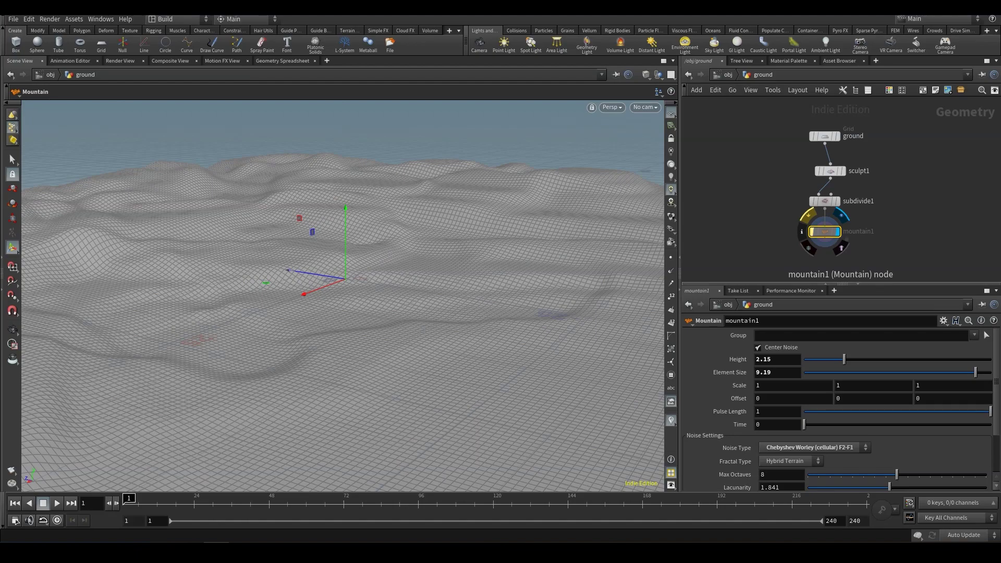
pyautogui.click(809, 215)
pyautogui.keyDown('alt'); pyautogui.moveTo(354, 323); pyautogui.dragTo(341, 261); pyautogui.keyUp('alt')
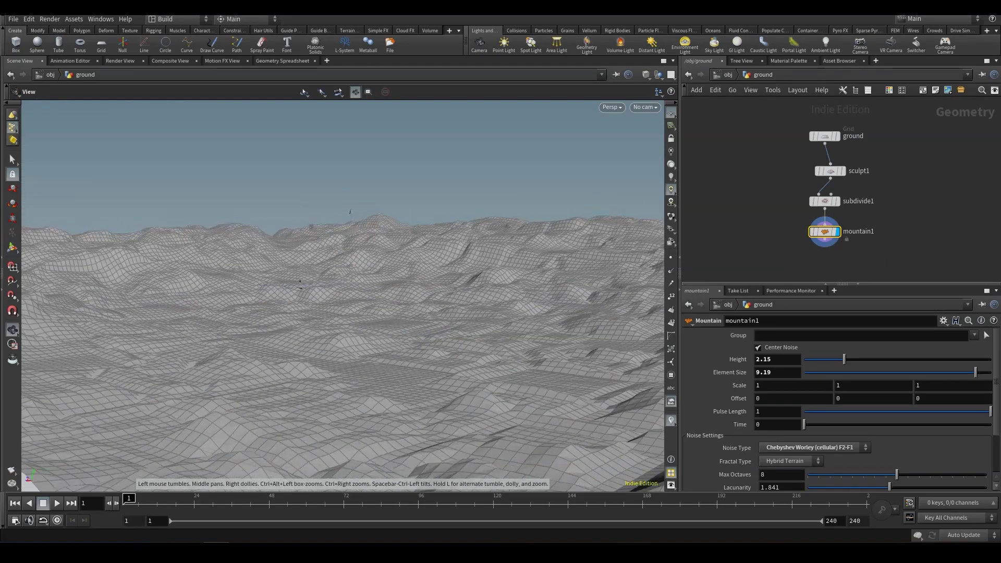
# Set the Mountain node's element size to 8.58 and height to 1.48, and compare the terrain with the node bypassed and active.
pyautogui.moveTo(975, 372); pyautogui.dragTo(963, 372)
pyautogui.moveTo(843, 360); pyautogui.dragTo(832, 359)
pyautogui.keyDown('alt'); pyautogui.moveTo(339, 292); pyautogui.dragTo(250, 326); pyautogui.keyUp('alt')
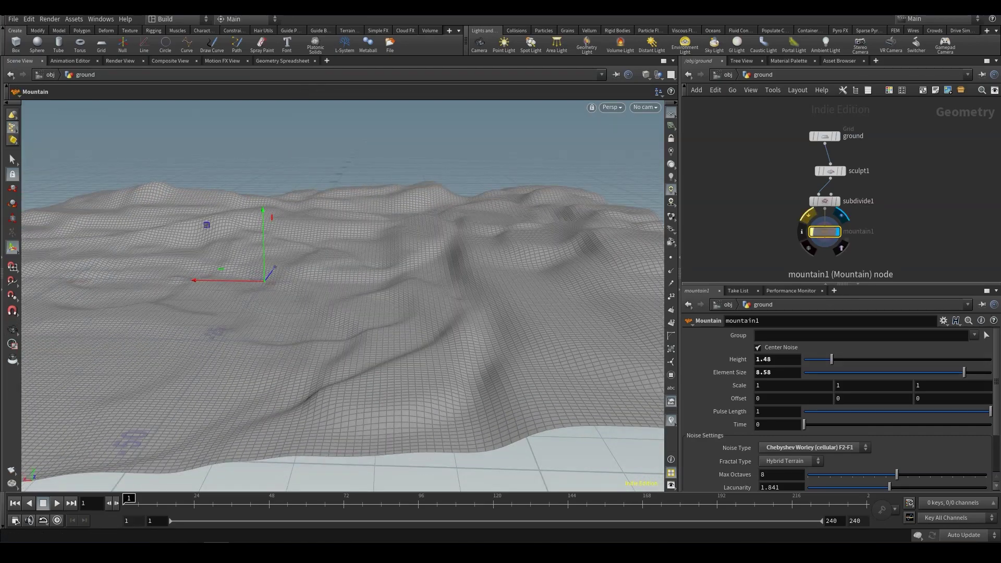
pyautogui.click(808, 215)
pyautogui.click(808, 215)
pyautogui.click(808, 215)
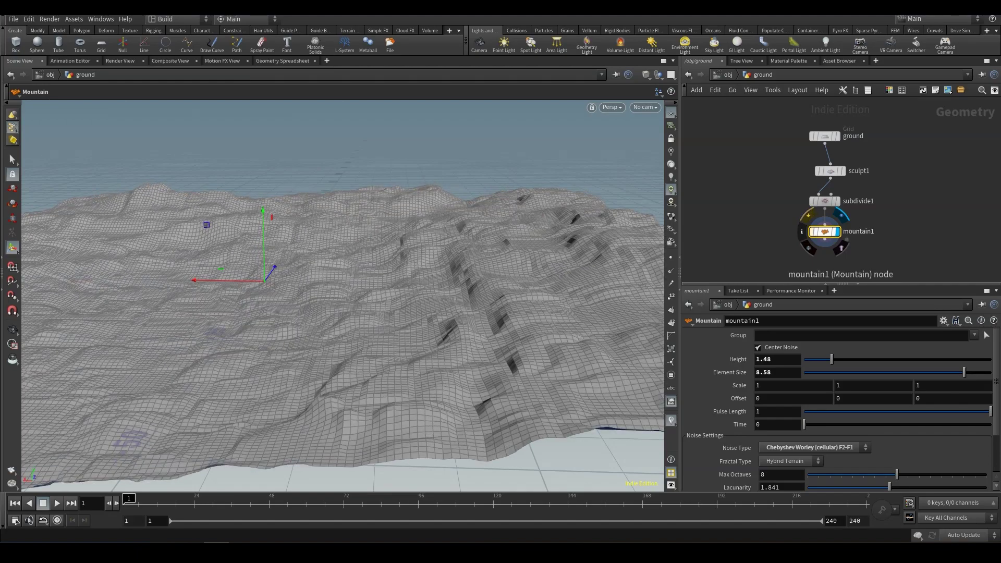
pyautogui.keyDown('alt'); pyautogui.moveTo(173, 334); pyautogui.dragTo(344, 375); pyautogui.keyUp('alt')
pyautogui.keyDown('alt'); pyautogui.moveTo(344, 375); pyautogui.dragTo(394, 319, button='middle'); pyautogui.keyUp('alt')
# Add a second Mountain node connected after the first one and make it the displayed node.
pyautogui.moveTo(813, 255); pyautogui.dragTo(827, 213, button='middle')
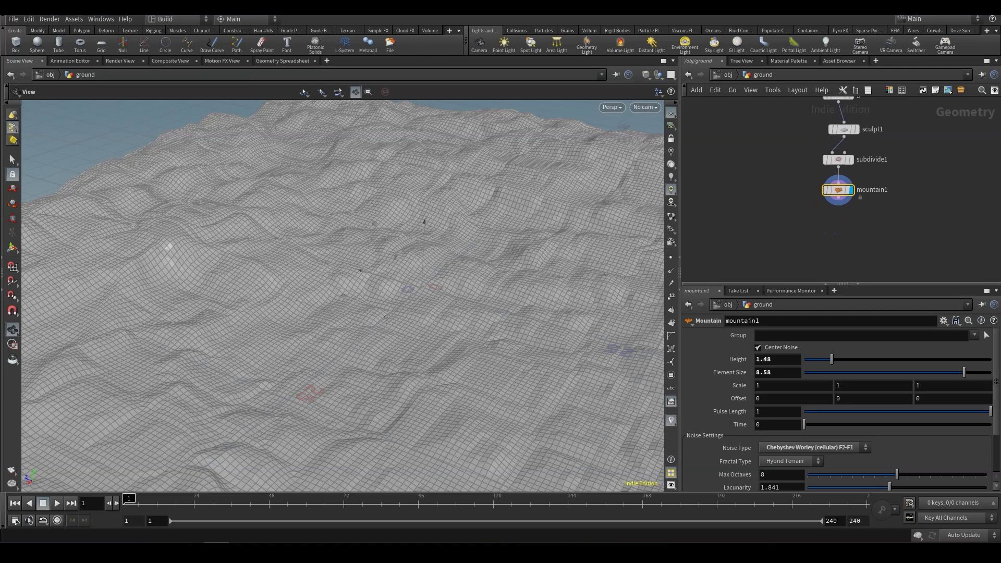
pyautogui.press('Return')
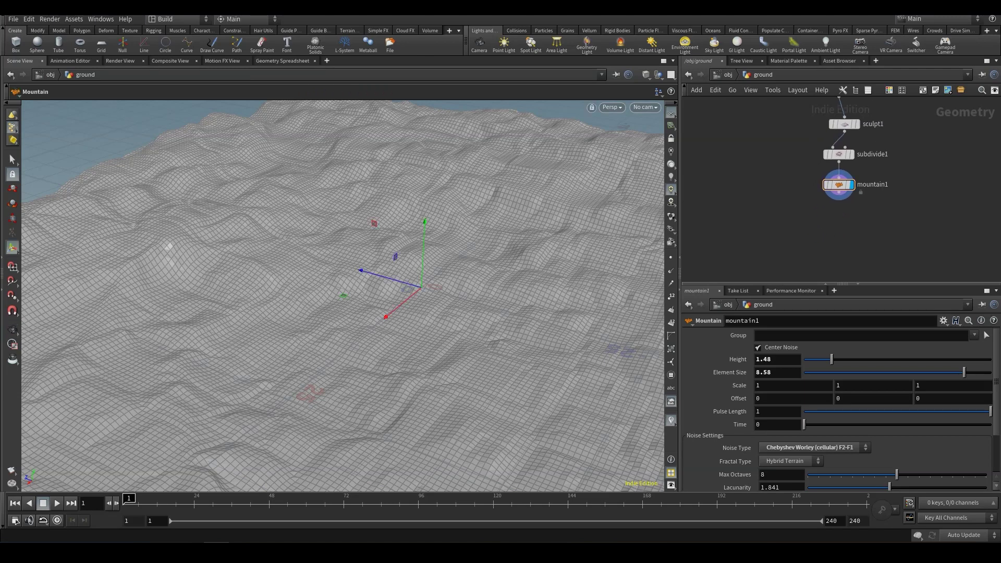
pyautogui.press('Tab')
pyautogui.write('mou')
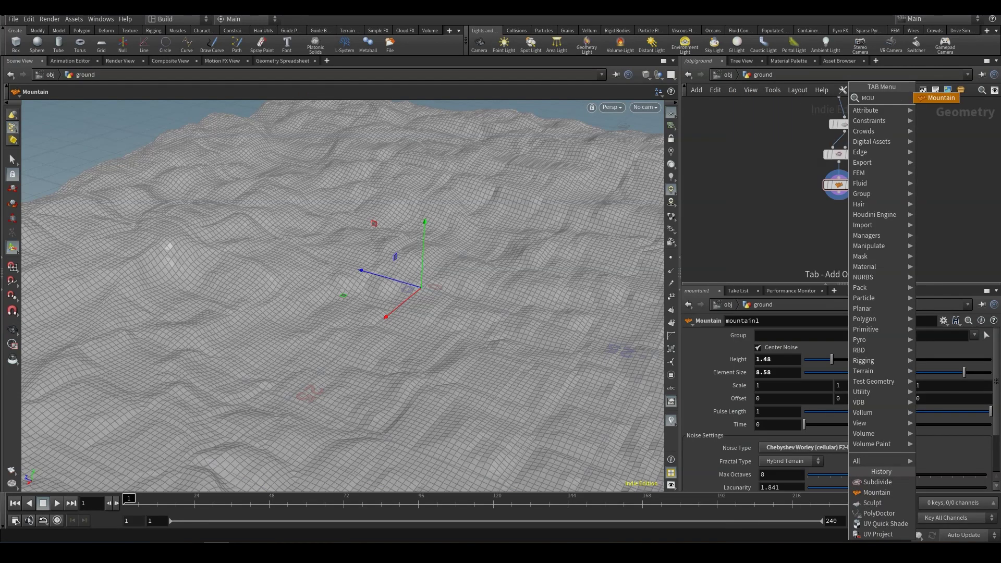
pyautogui.press('Return')
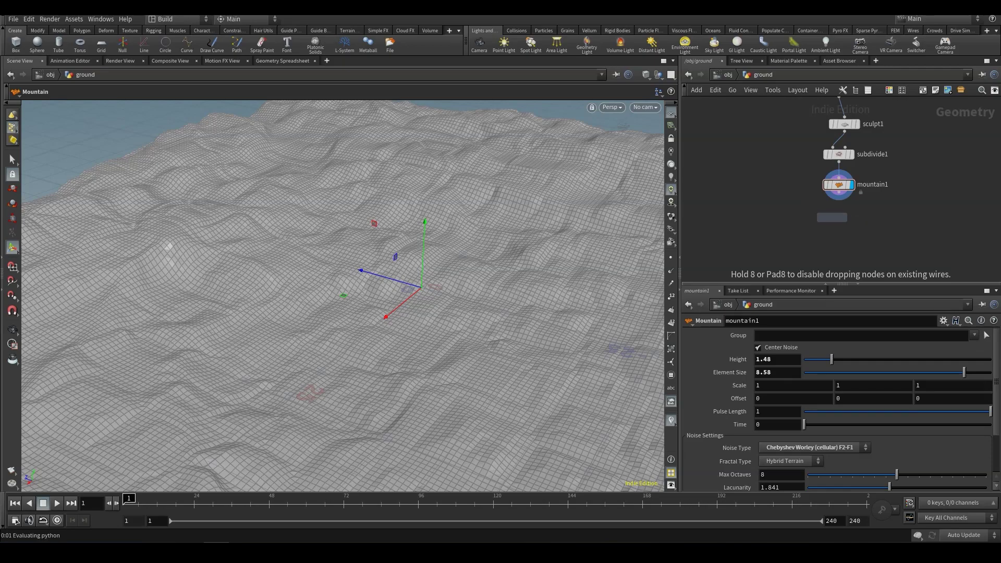
pyautogui.click(839, 219)
pyautogui.click(839, 192)
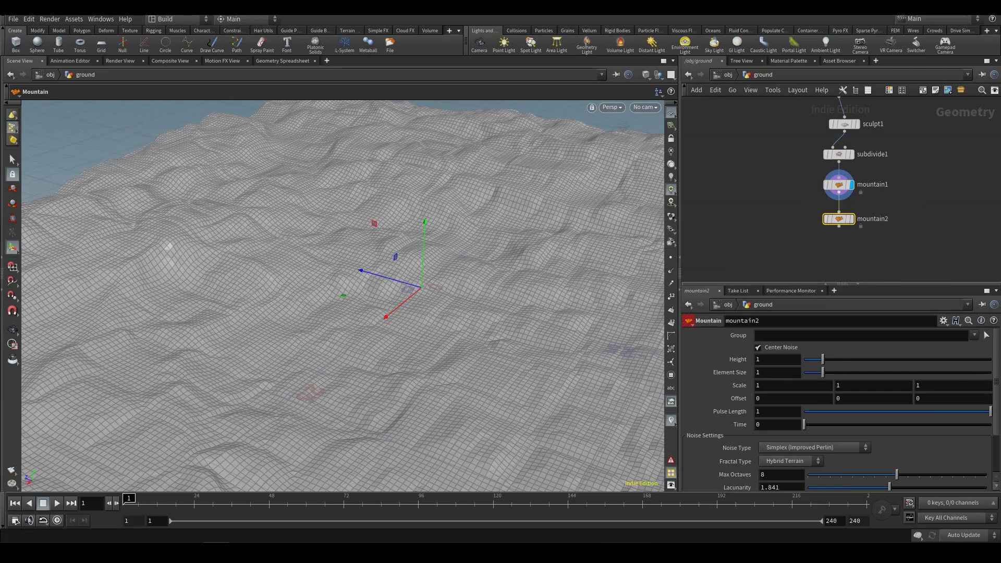
pyautogui.click(852, 219)
# Set the second Mountain node's element size to 1.9 and height to 1.4, and check the terrain from a low viewpoint.
pyautogui.keyDown('alt'); pyautogui.moveTo(396, 292); pyautogui.dragTo(396, 298); pyautogui.keyUp('alt')
pyautogui.keyDown('alt'); pyautogui.moveTo(396, 292); pyautogui.dragTo(344, 359, button='middle'); pyautogui.keyUp('alt')
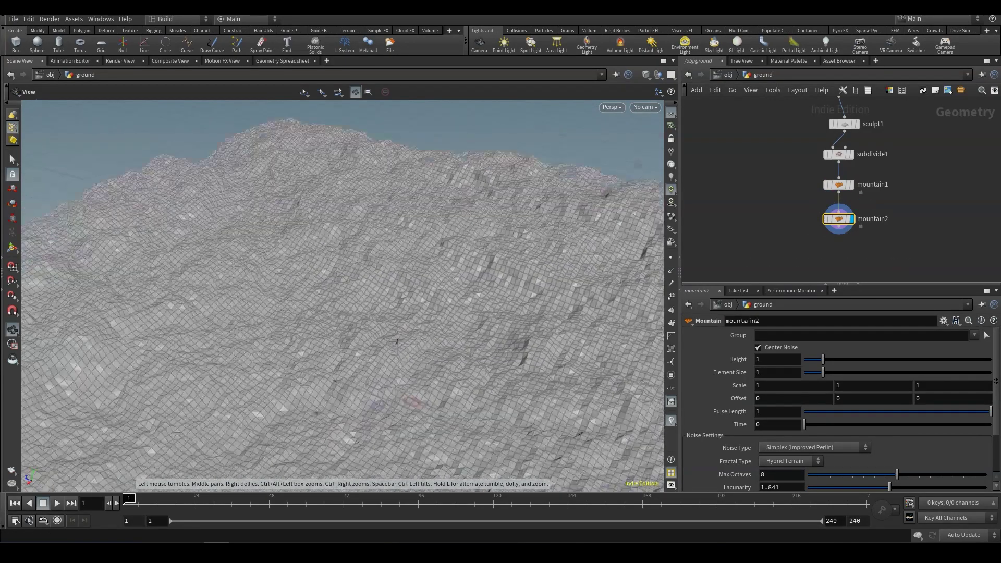
pyautogui.keyDown('alt'); pyautogui.moveTo(344, 359); pyautogui.dragTo(365, 407, button='right'); pyautogui.keyUp('alt')
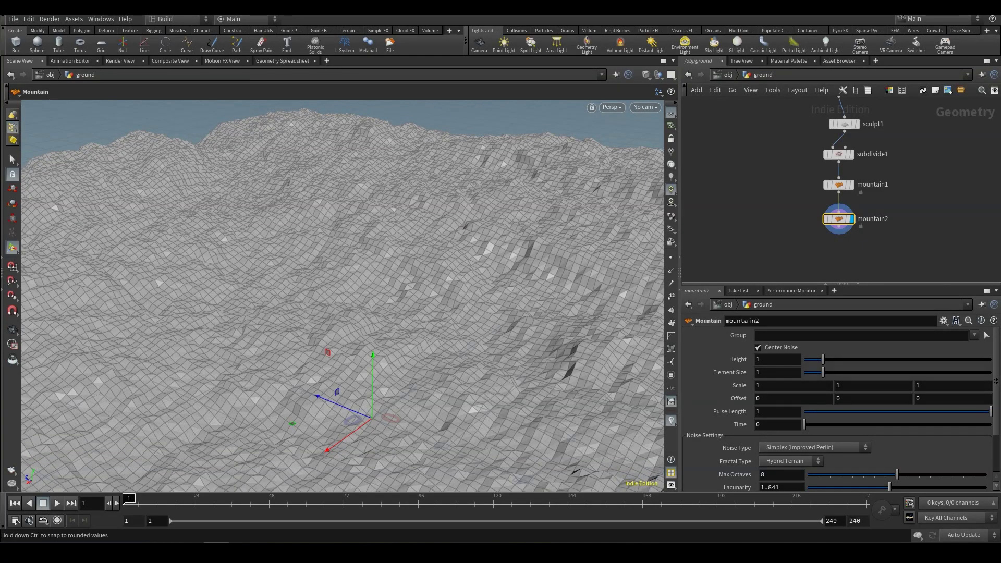
pyautogui.moveTo(822, 372); pyautogui.dragTo(839, 359)
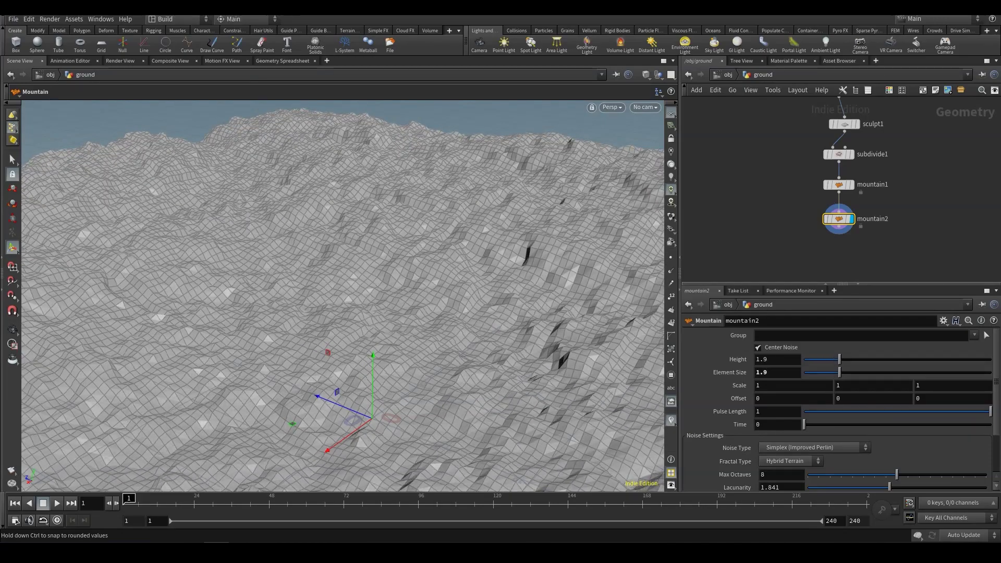
pyautogui.keyDown('alt'); pyautogui.moveTo(375, 313); pyautogui.dragTo(313, 261); pyautogui.keyUp('alt')
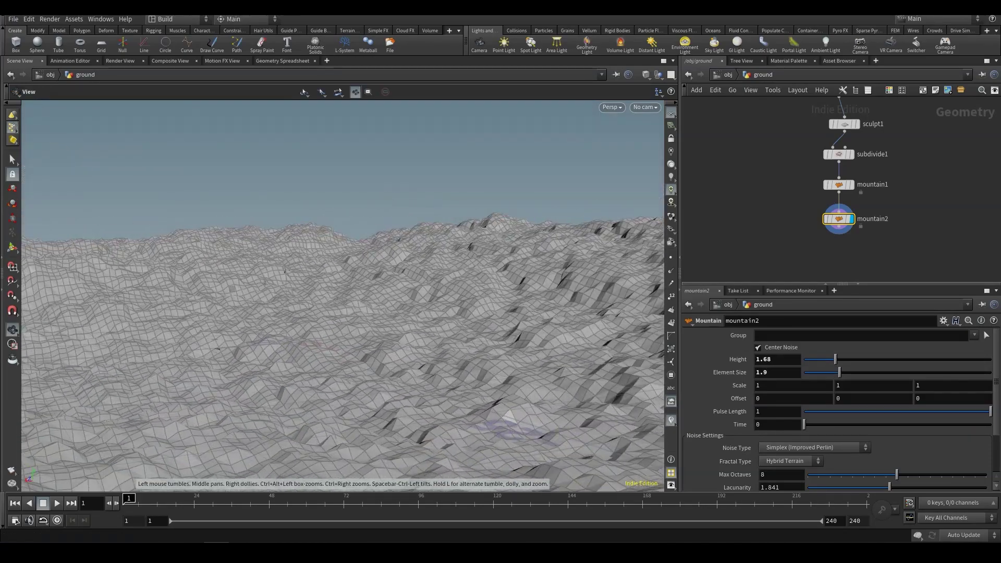
pyautogui.moveTo(835, 359); pyautogui.dragTo(829, 359)
pyautogui.keyDown('alt'); pyautogui.moveTo(365, 282); pyautogui.dragTo(315, 262); pyautogui.keyUp('alt')
pyautogui.press('Return')
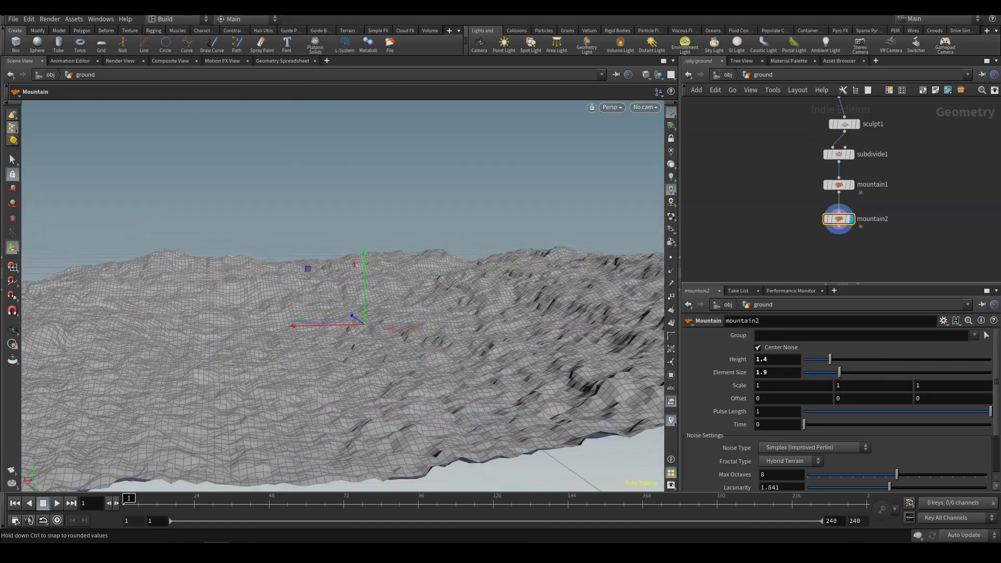
# Set the second Mountain node's element size to 1.23 and height to 0.59, and inspect the surface detail.
pyautogui.moveTo(839, 372); pyautogui.dragTo(813, 359)
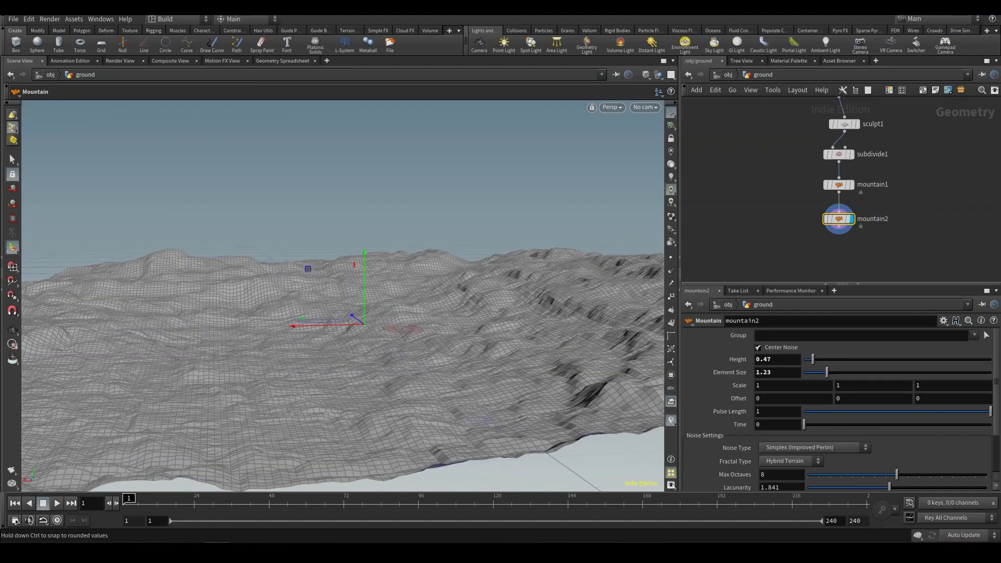
pyautogui.press('Escape')
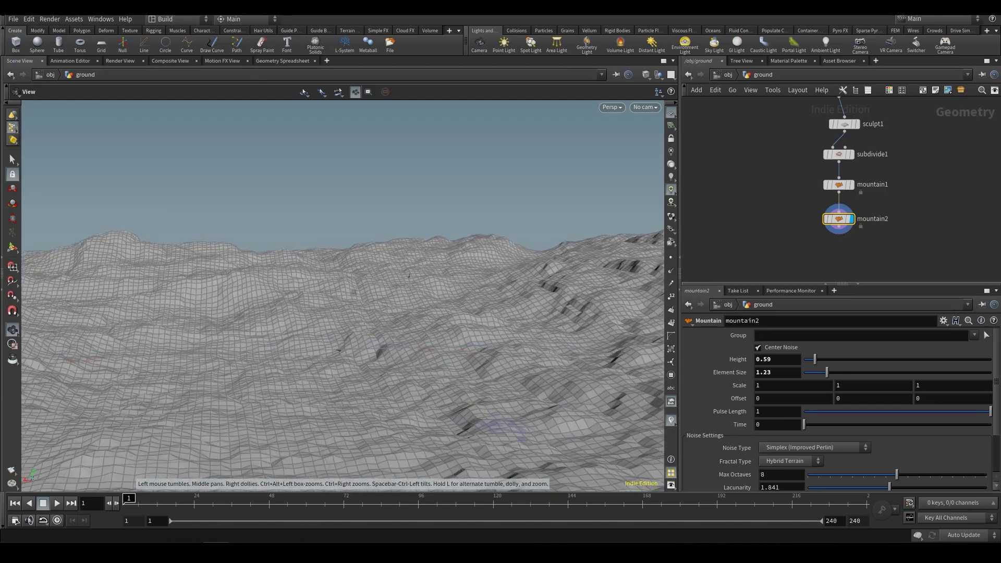
pyautogui.moveTo(334, 292); pyautogui.dragTo(371, 329)
pyautogui.moveTo(345, 236); pyautogui.dragTo(392, 291)
pyautogui.press('Return')
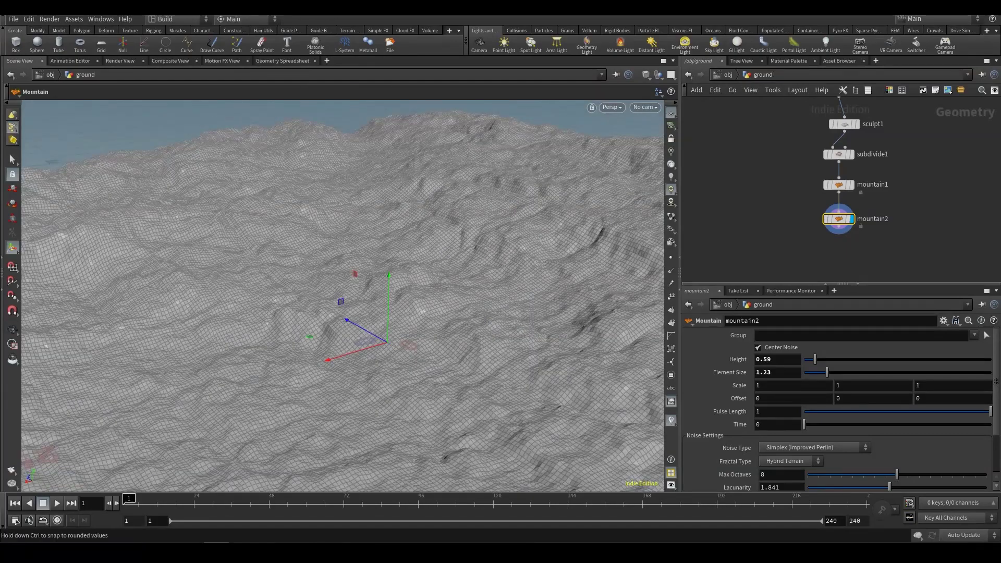
# Set the second Mountain node's element size to 1.73 and height to 1.12, and view the relief at ground level.
pyautogui.moveTo(829, 372)
pyautogui.mouseDown()
pyautogui.moveTo(829, 359)
pyautogui.moveTo(836, 372)
pyautogui.mouseUp()
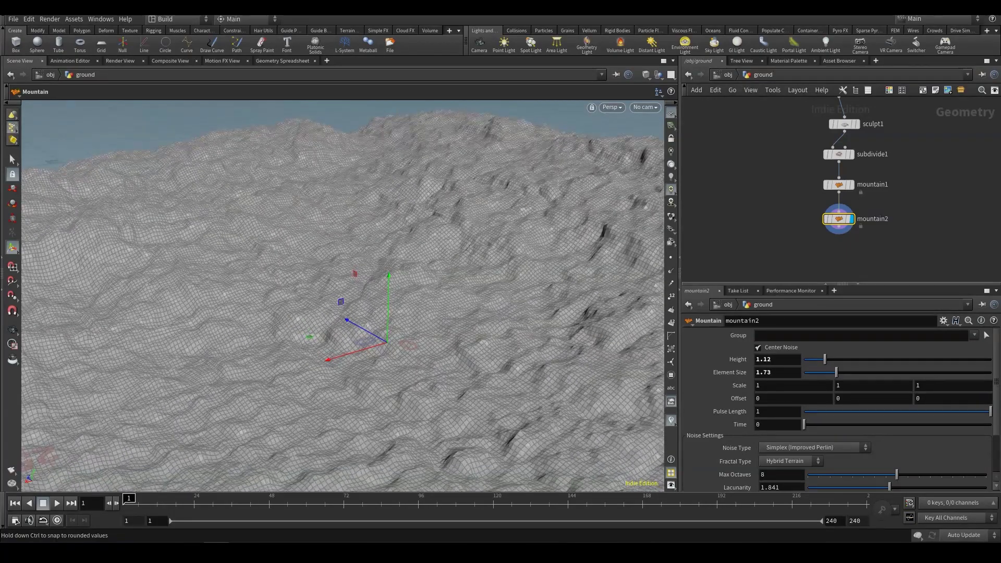
pyautogui.keyDown('alt'); pyautogui.moveTo(402, 334); pyautogui.dragTo(406, 292); pyautogui.keyUp('alt')
pyautogui.keyDown('alt'); pyautogui.moveTo(406, 291); pyautogui.dragTo(312, 294, button='middle'); pyautogui.keyUp('alt')
pyautogui.keyDown('alt'); pyautogui.moveTo(313, 295); pyautogui.dragTo(334, 281); pyautogui.keyUp('alt')
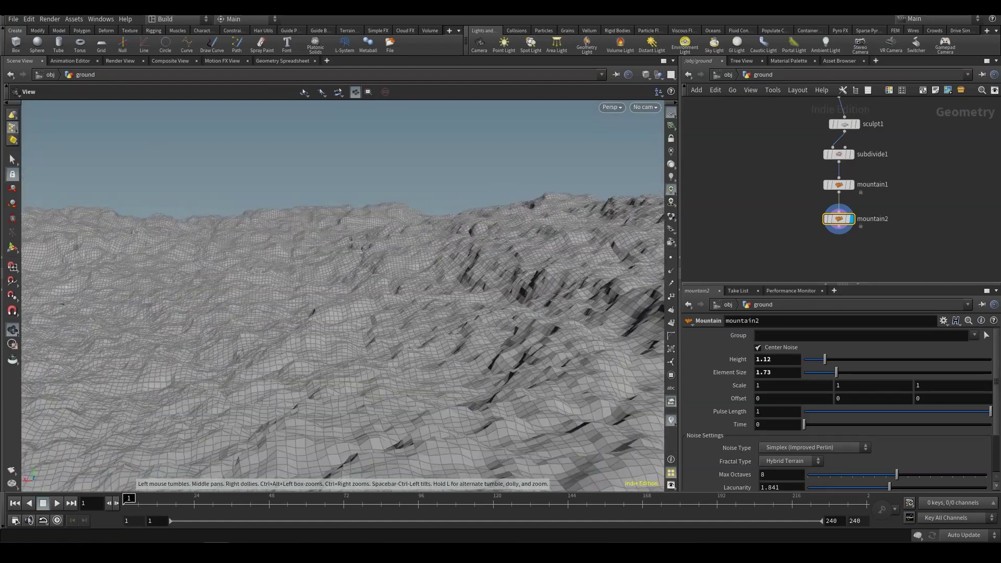
# Set the second Mountain node's element size to 1.65 and height to 0.75, checking the terrain from near and far.
pyautogui.moveTo(824, 359); pyautogui.dragTo(826, 359)
pyautogui.moveTo(836, 372); pyautogui.dragTo(835, 372)
pyautogui.keyDown('alt'); pyautogui.moveTo(333, 313); pyautogui.dragTo(365, 308); pyautogui.keyUp('alt')
pyautogui.keyDown('alt'); pyautogui.moveTo(365, 308); pyautogui.dragTo(313, 292, button='right'); pyautogui.keyUp('alt')
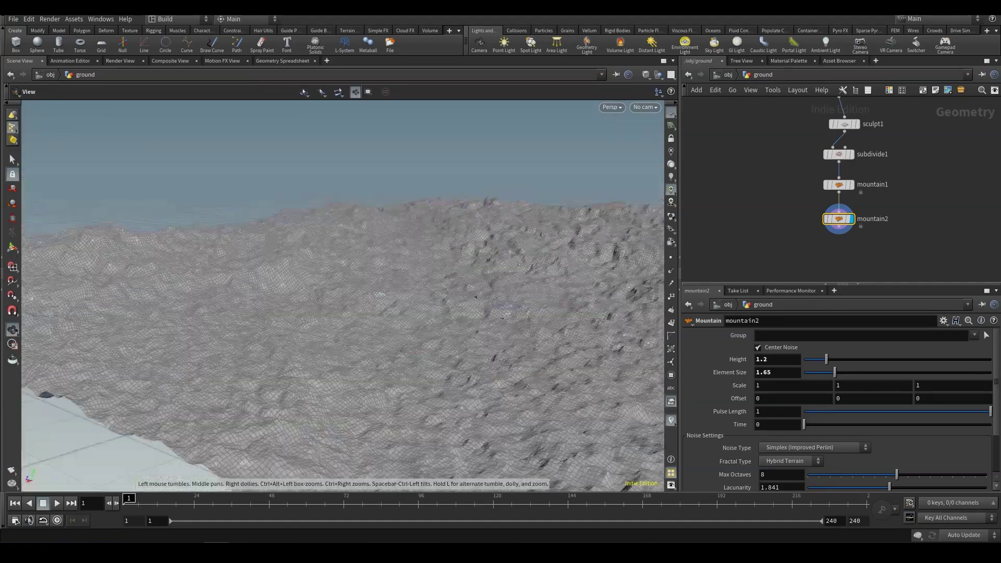
pyautogui.keyDown('alt'); pyautogui.moveTo(365, 271); pyautogui.dragTo(308, 307); pyautogui.keyUp('alt')
pyautogui.keyDown('alt'); pyautogui.moveTo(307, 308); pyautogui.dragTo(365, 313, button='right'); pyautogui.keyUp('alt')
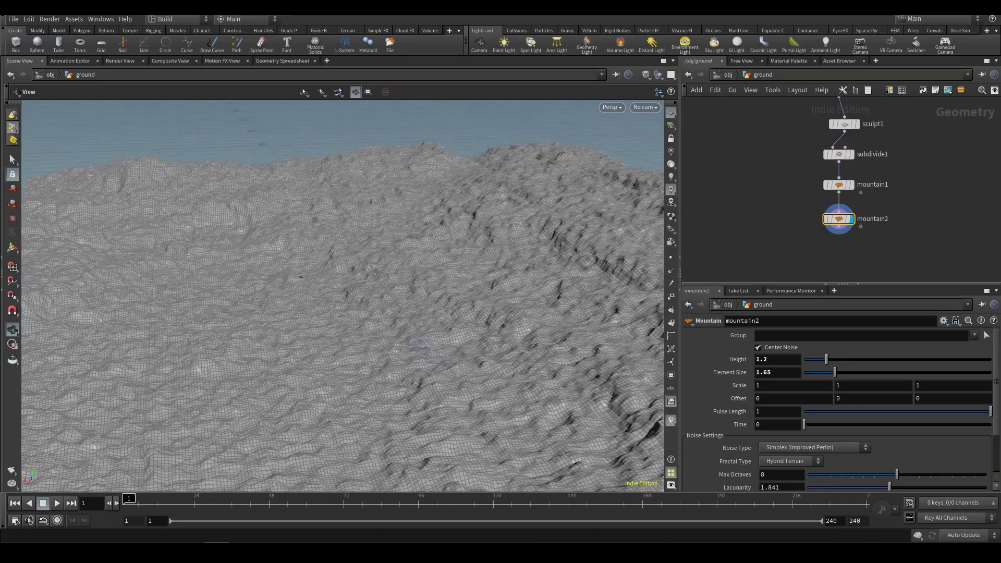
pyautogui.moveTo(826, 359); pyautogui.dragTo(819, 360)
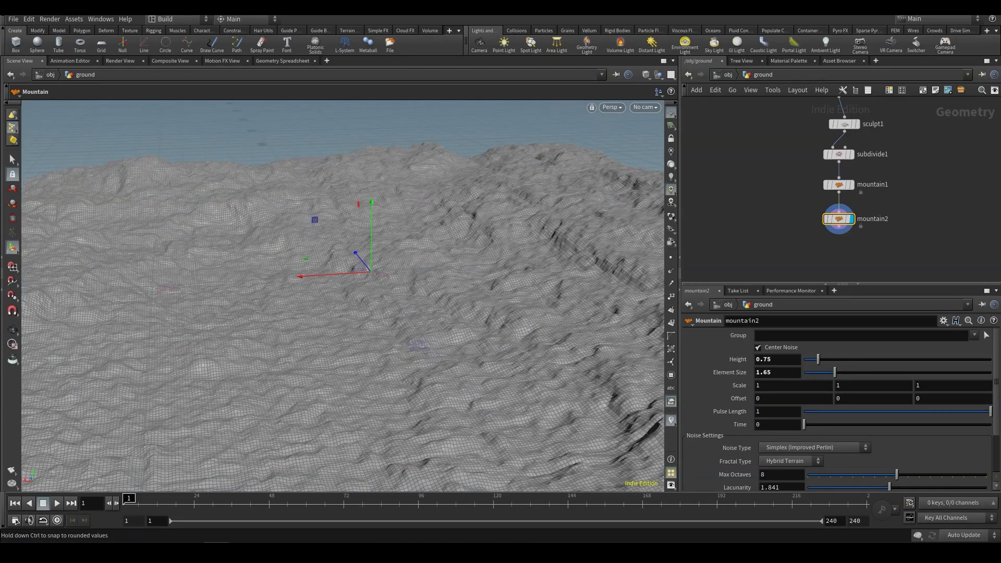
pyautogui.keyDown('alt'); pyautogui.moveTo(365, 312); pyautogui.dragTo(261, 297); pyautogui.keyUp('alt')
pyautogui.keyDown('alt'); pyautogui.moveTo(260, 297); pyautogui.dragTo(214, 208, button='right'); pyautogui.keyUp('alt')
pyautogui.keyDown('alt'); pyautogui.moveTo(213, 209); pyautogui.dragTo(271, 235); pyautogui.keyUp('alt')
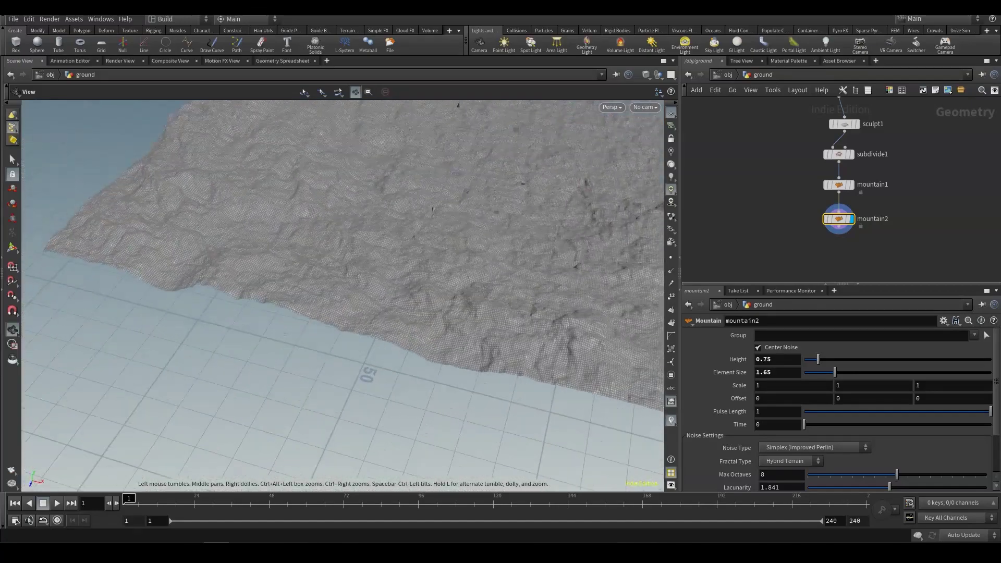
pyautogui.moveTo(457, 105); pyautogui.dragTo(396, 126)
# Add a Null node after the second Mountain node, wire it to that node's output and display it.
pyautogui.press('Return')
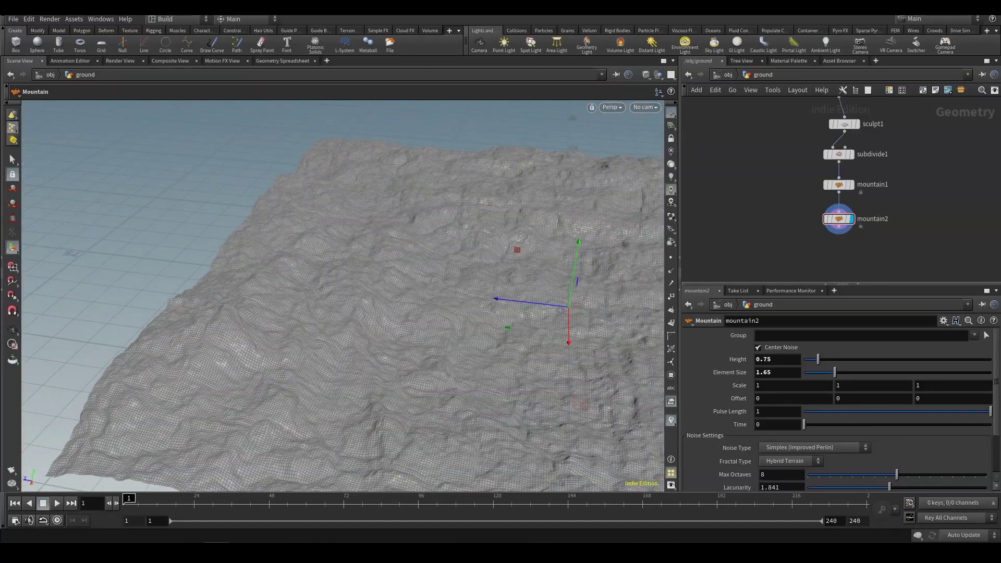
pyautogui.press('Tab')
pyautogui.write('no')
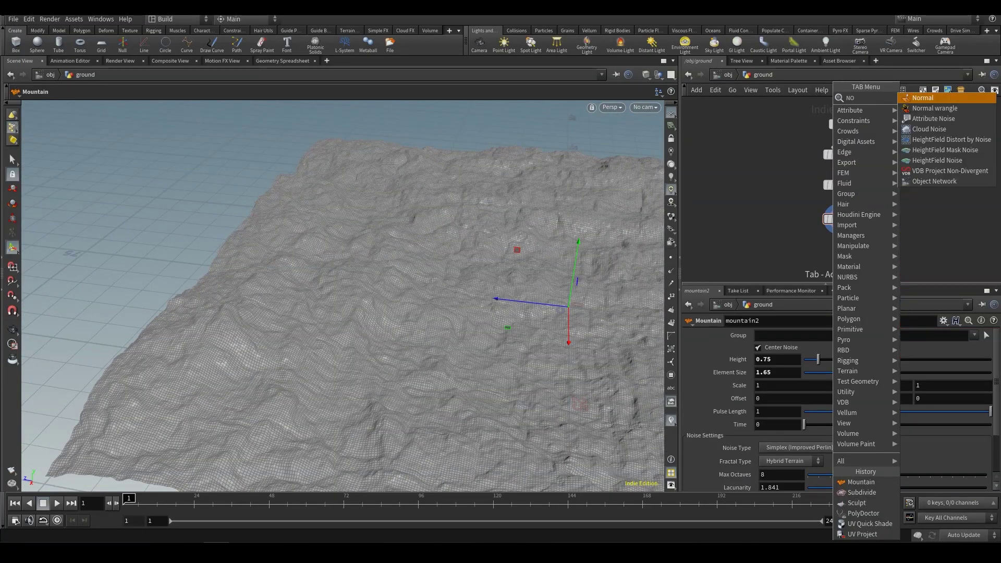
pyautogui.press('BackSpace')
pyautogui.write('u')
pyautogui.press('Return')
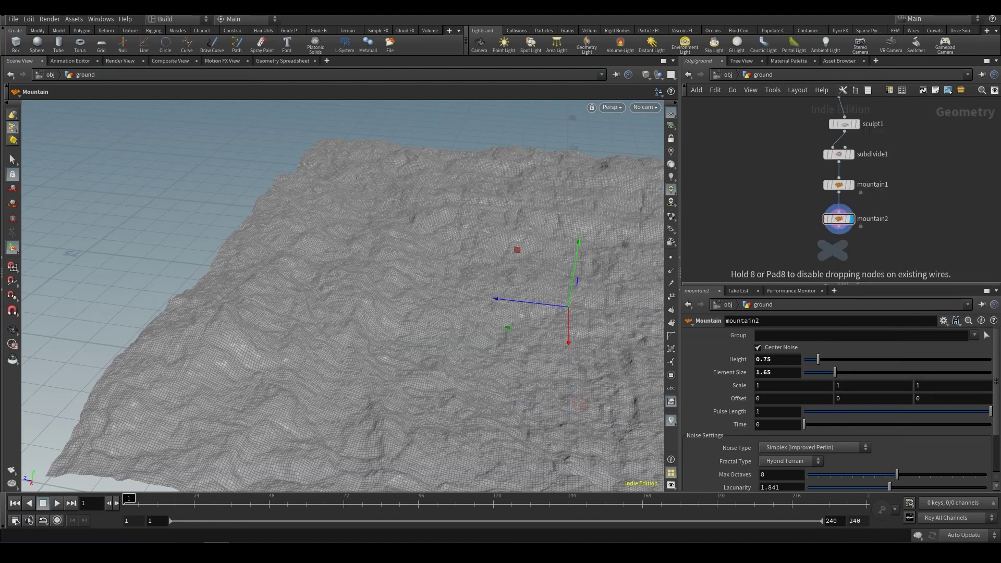
pyautogui.click(832, 251)
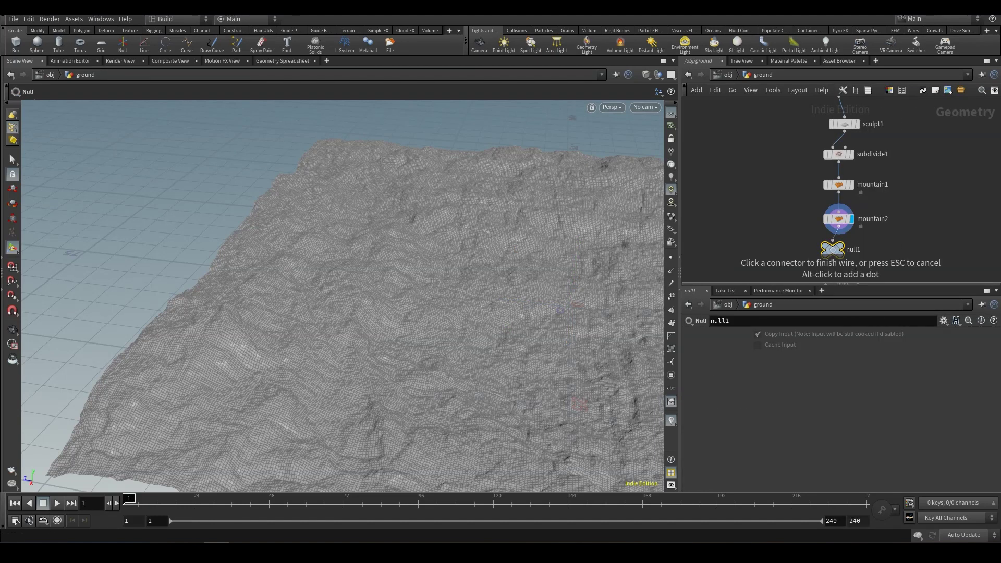
pyautogui.click(833, 243)
pyautogui.click(851, 249)
pyautogui.moveTo(832, 250); pyautogui.dragTo(844, 260)
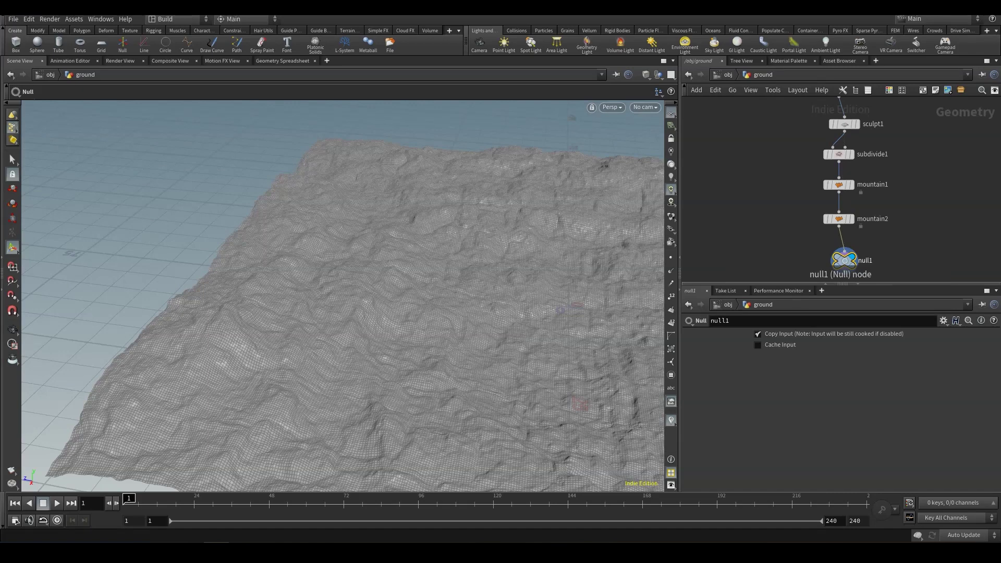
# Rename the Null node OUT_ground and colour it black.
pyautogui.doubleClick(865, 260)
pyautogui.write('OU')
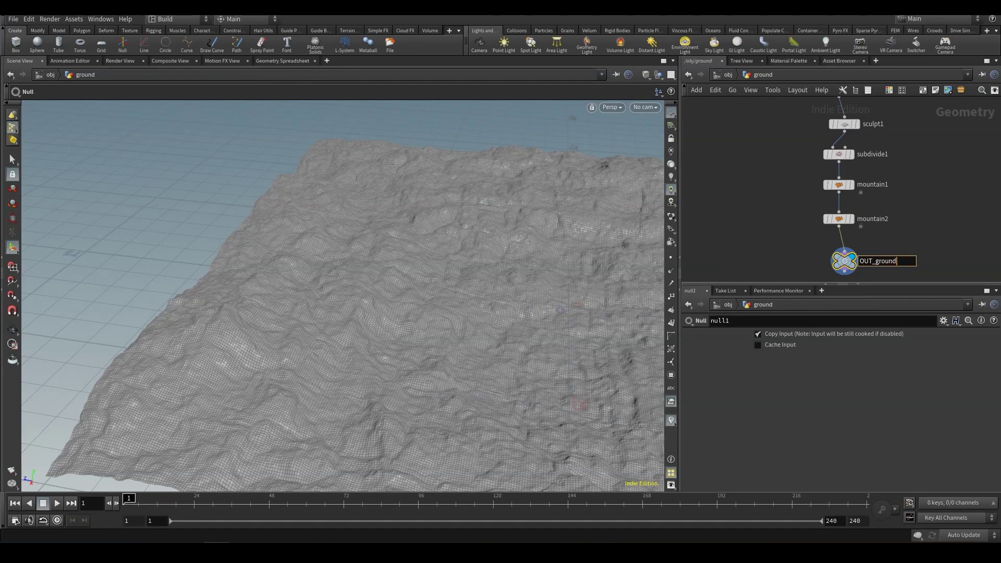
pyautogui.write('T_ground')
pyautogui.press('Return')
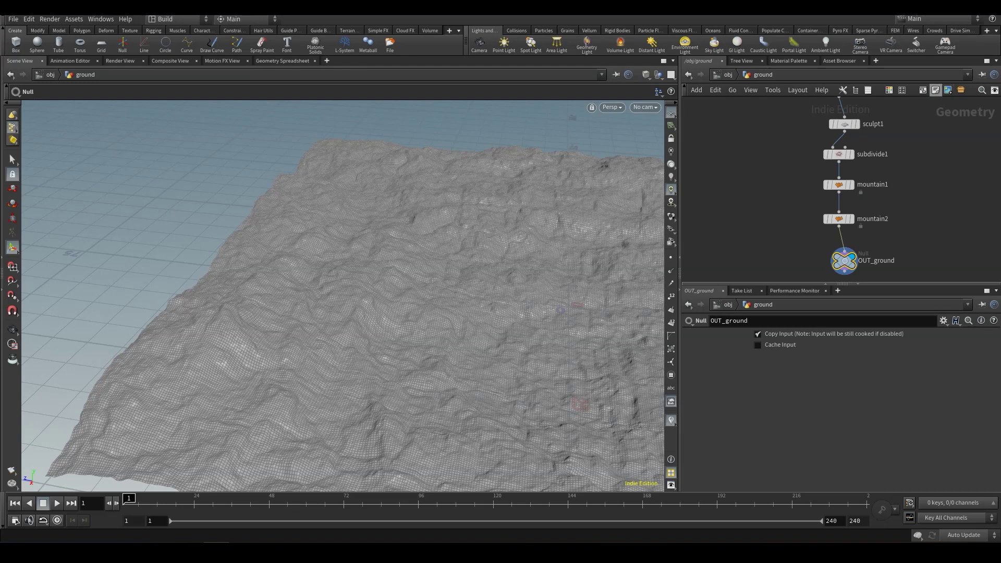
pyautogui.click(888, 90)
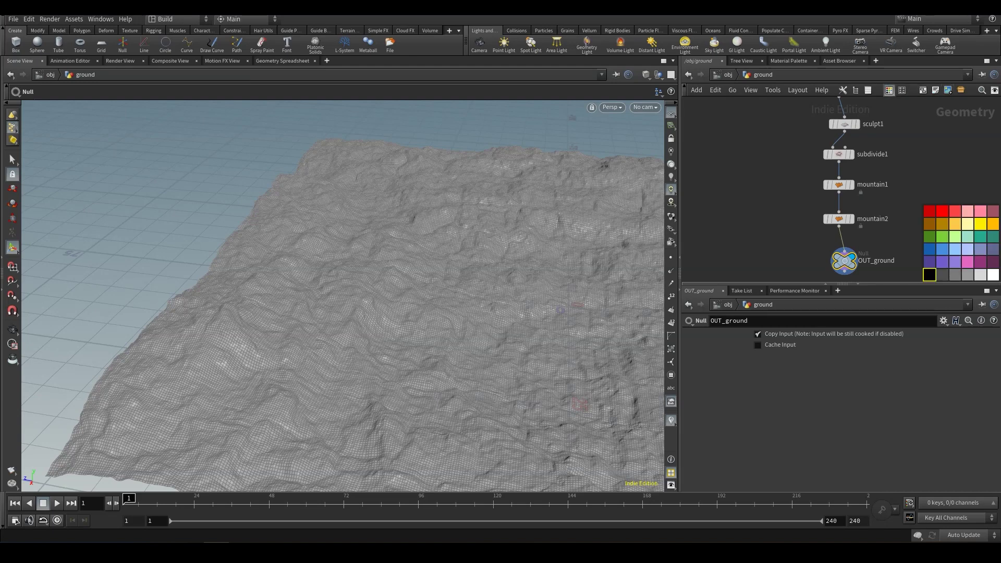
pyautogui.click(929, 274)
pyautogui.click(782, 219)
pyautogui.moveTo(782, 219); pyautogui.dragTo(746, 248, button='middle')
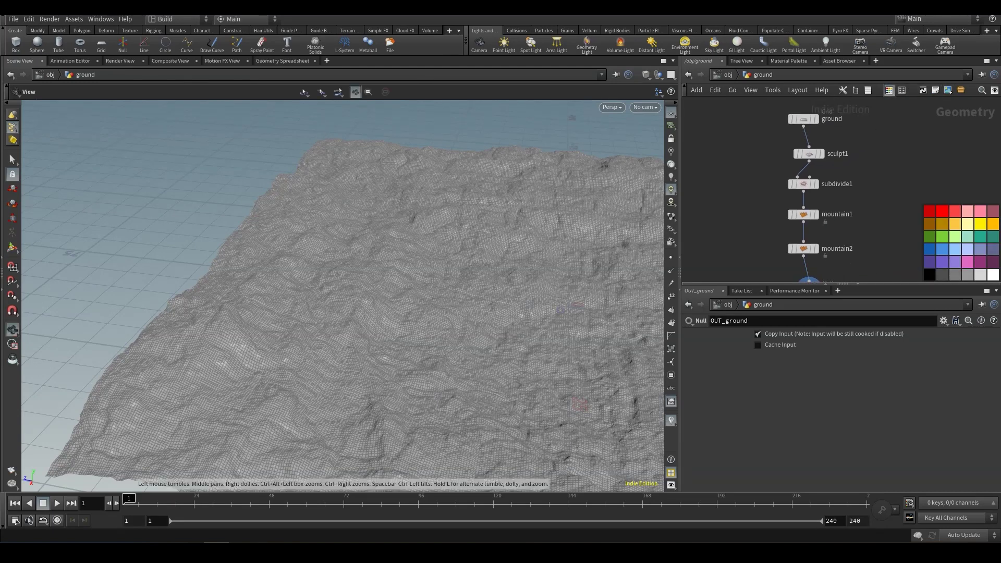
# Examine the terrain relief from several angles and check the ground in the UV view.
pyautogui.scroll(-3, 365, 292)
pyautogui.moveTo(406, 292); pyautogui.dragTo(240, 297)
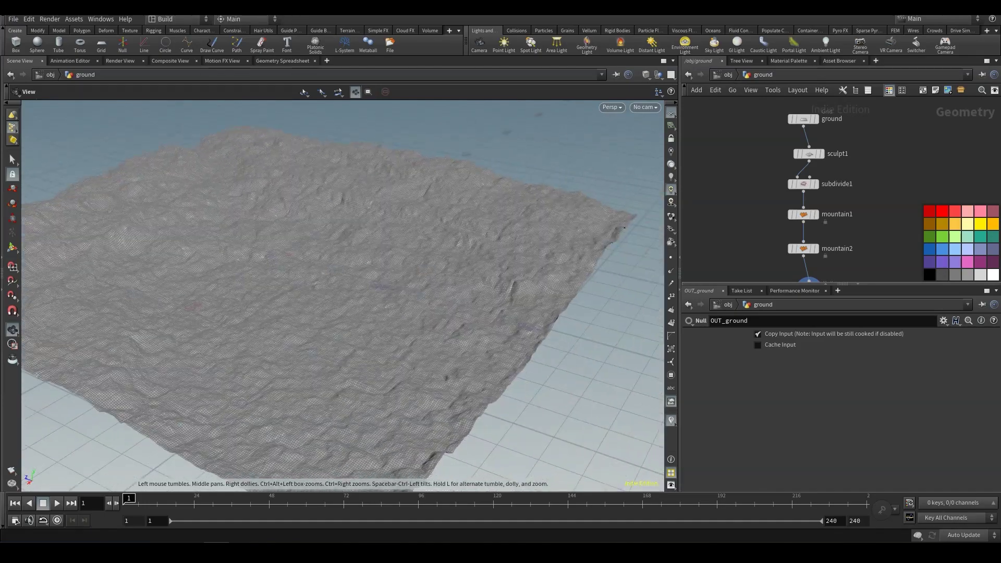
pyautogui.moveTo(365, 271); pyautogui.dragTo(276, 281)
pyautogui.scroll(4, 343, 296)
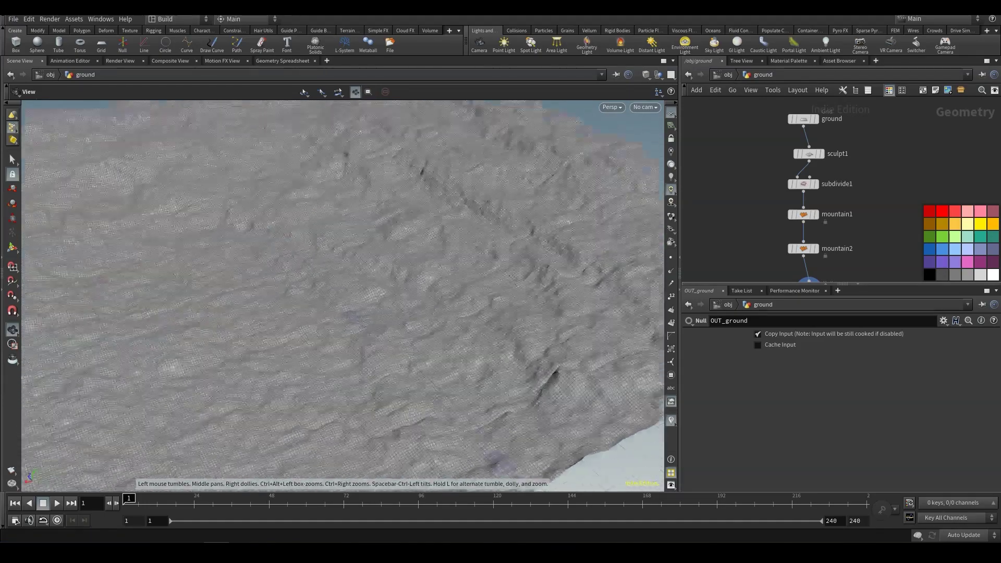
pyautogui.scroll(2, 342, 296)
pyautogui.moveTo(342, 308); pyautogui.dragTo(342, 271)
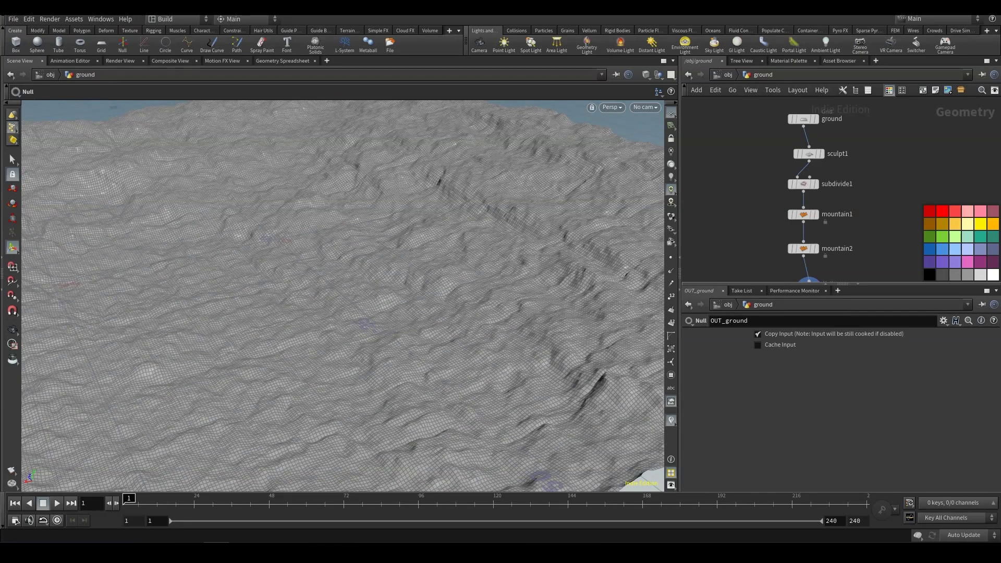
pyautogui.hotkey('space', '5')
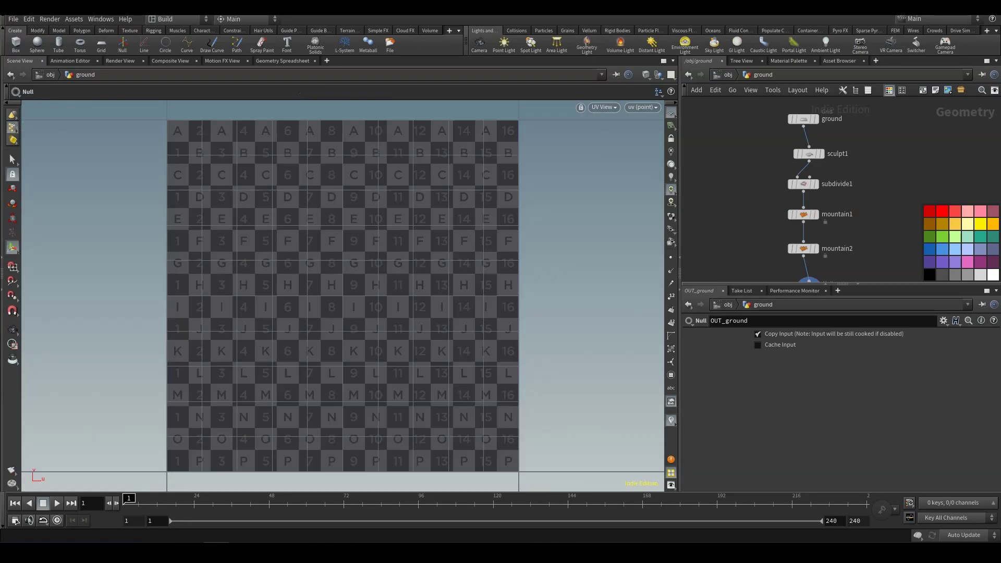
# Align the OUT_ground node under the second Mountain node and display the ground grid node.
pyautogui.moveTo(809, 260); pyautogui.dragTo(807, 203, button='middle')
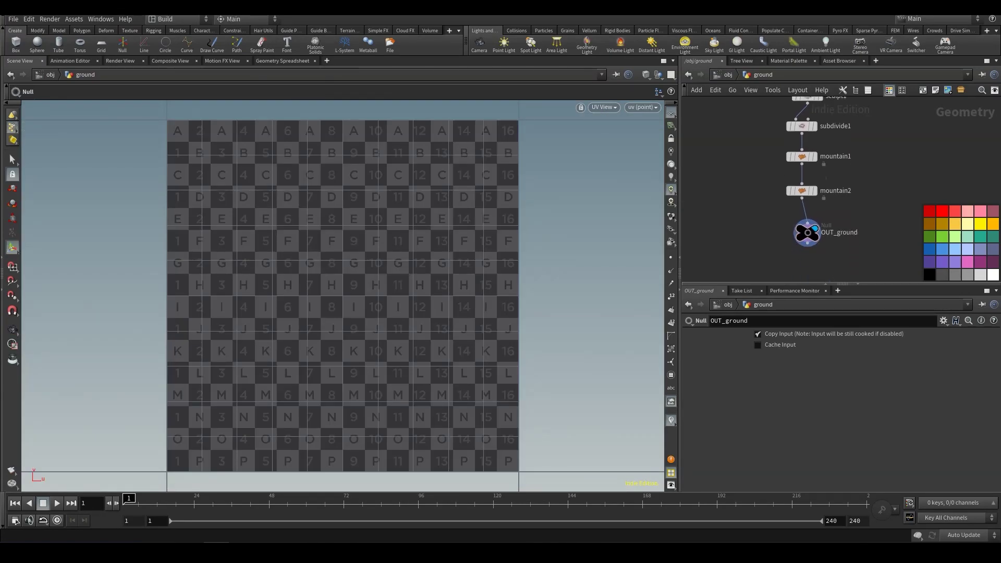
pyautogui.moveTo(807, 232); pyautogui.dragTo(802, 233)
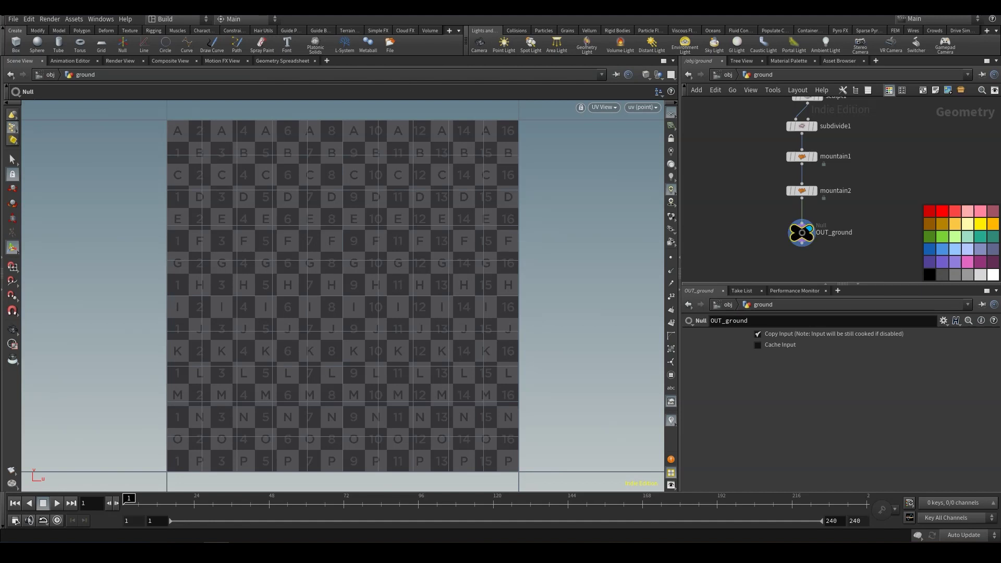
pyautogui.moveTo(829, 166); pyautogui.dragTo(799, 233, button='middle')
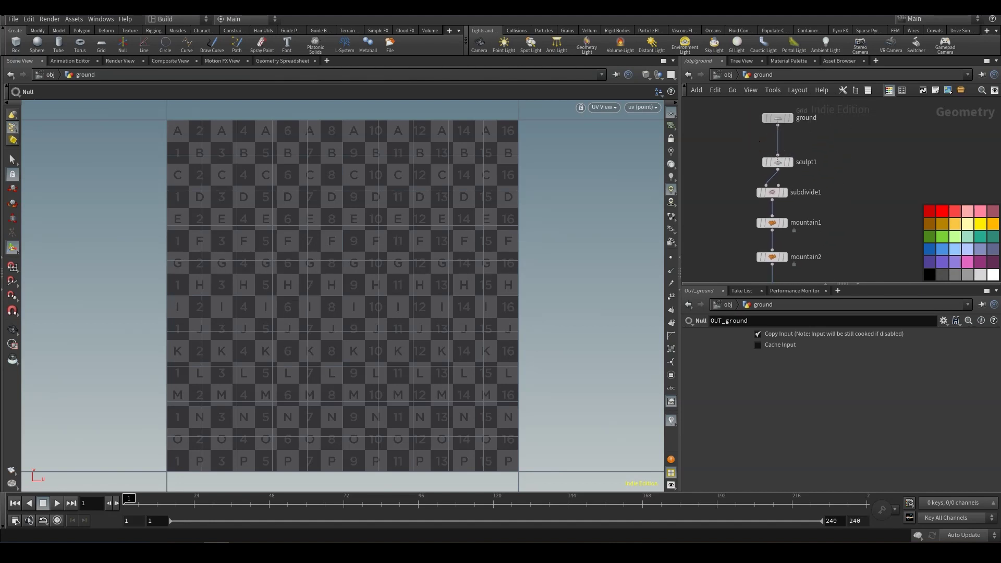
pyautogui.moveTo(771, 127); pyautogui.dragTo(777, 118)
# Insert a UV Project node between the ground grid and the Sculpt node and inspect its UV layout.
pyautogui.press('Tab')
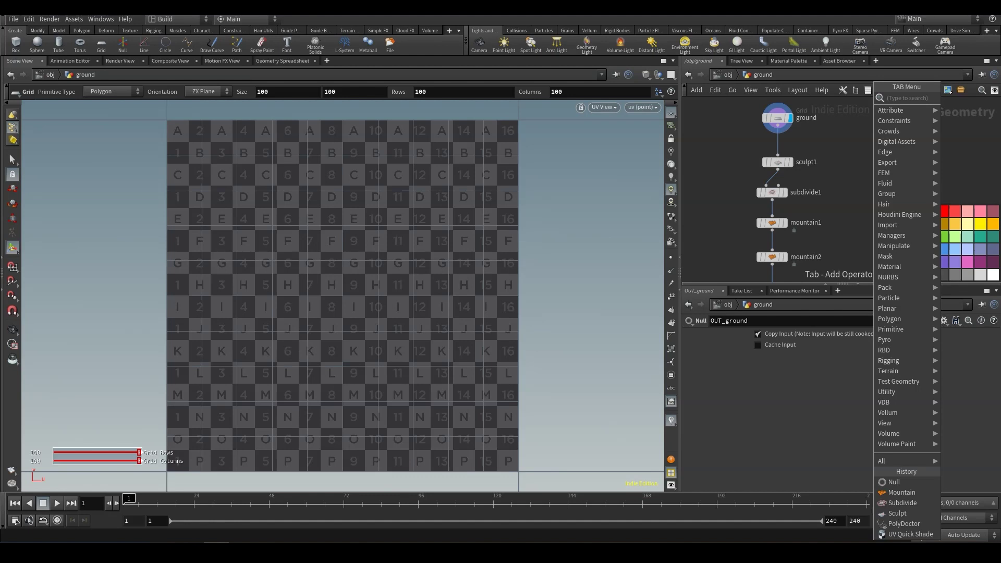
pyautogui.write('uv')
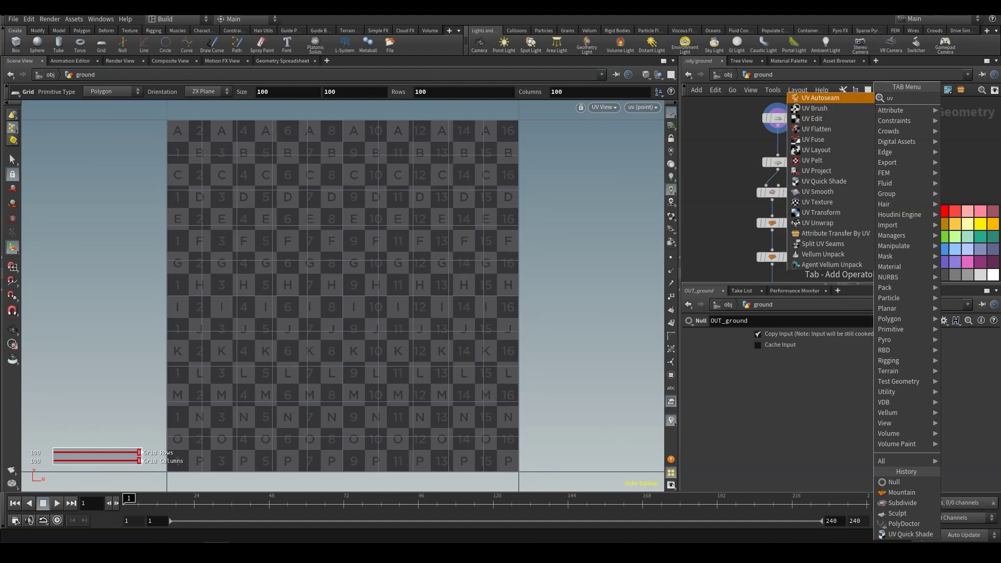
pyautogui.press('Down')
pyautogui.press('Down')
pyautogui.press('Down')
pyautogui.press('Down')
pyautogui.press('Down')
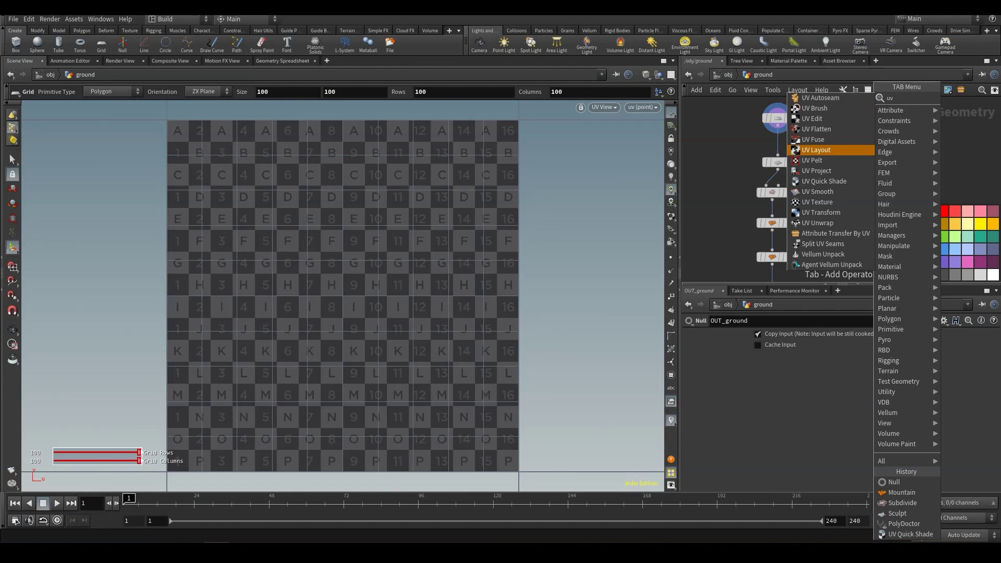
pyautogui.press('Down')
pyautogui.press('Down')
pyautogui.press('Return')
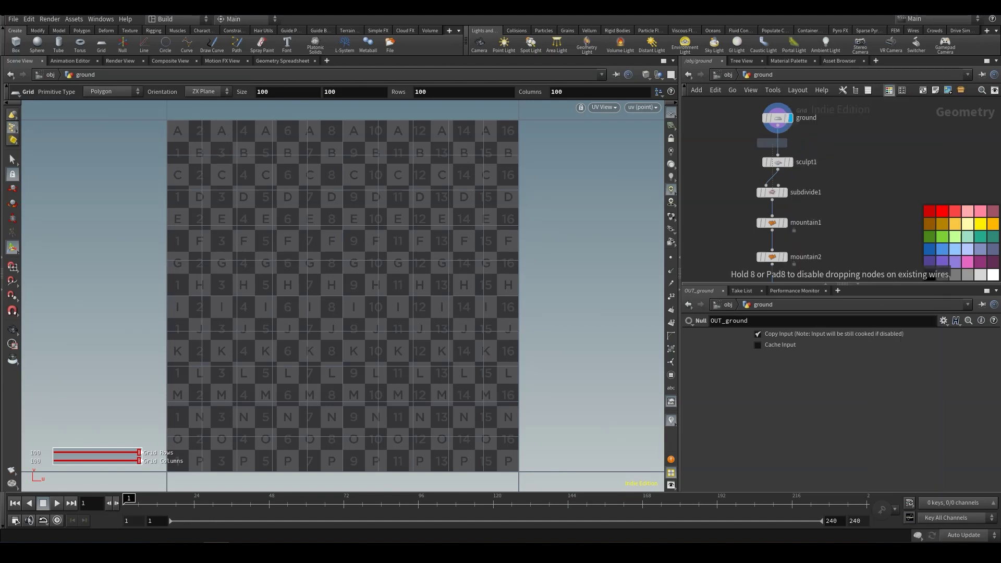
pyautogui.click(777, 143)
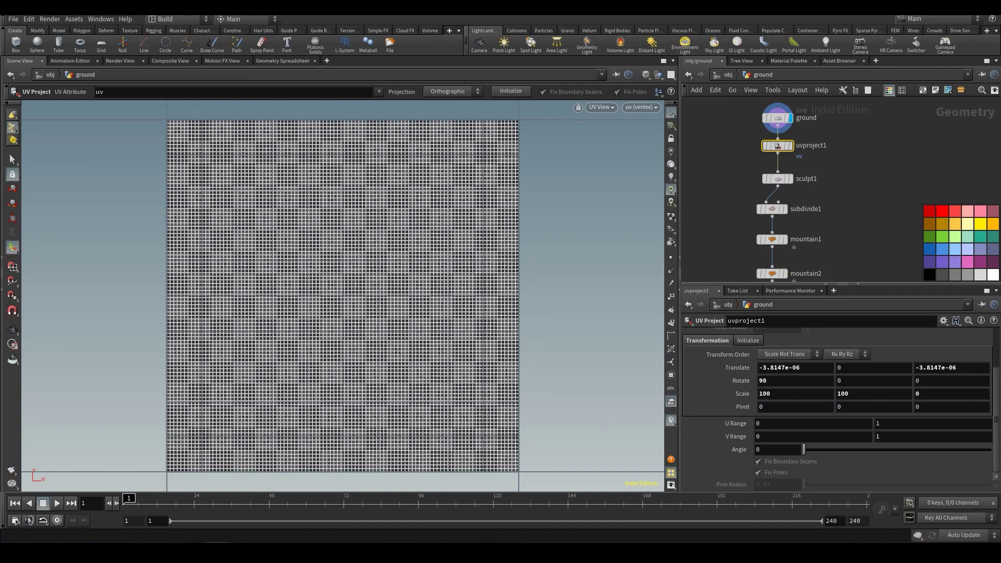
pyautogui.scroll(4, 727, 368)
pyautogui.press('space')
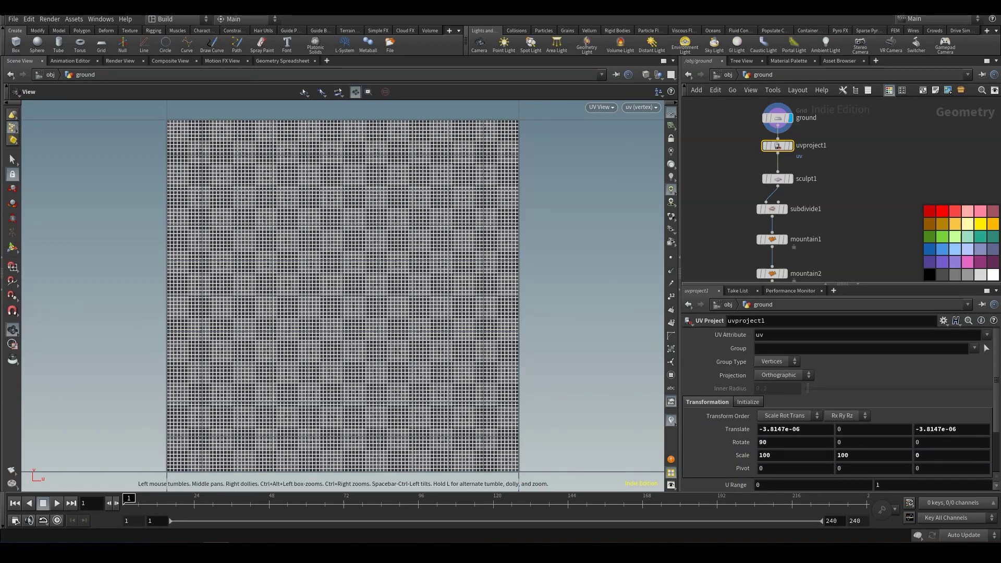
pyautogui.scroll(6, 374, 227)
pyautogui.scroll(-1, 375, 227)
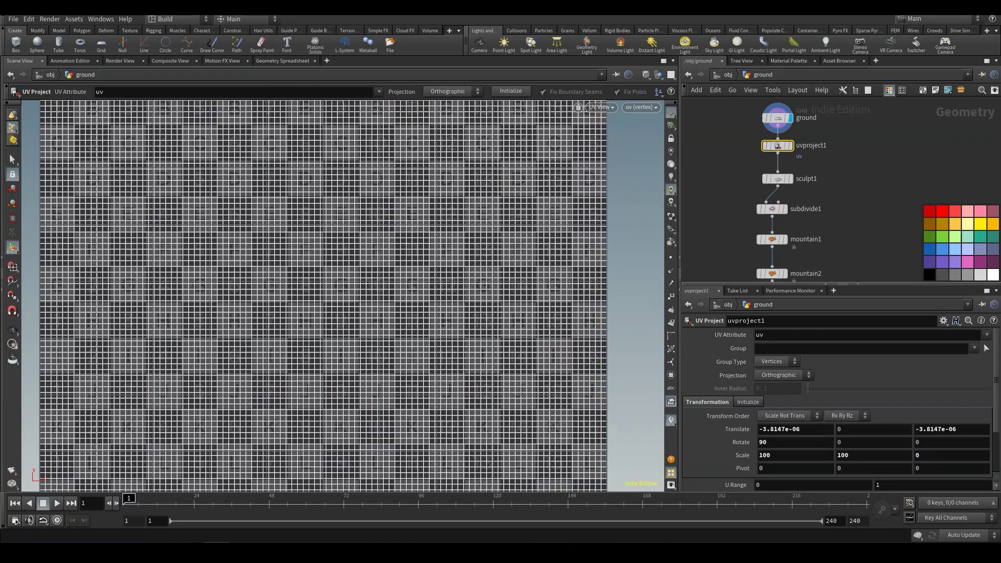
pyautogui.click(862, 157)
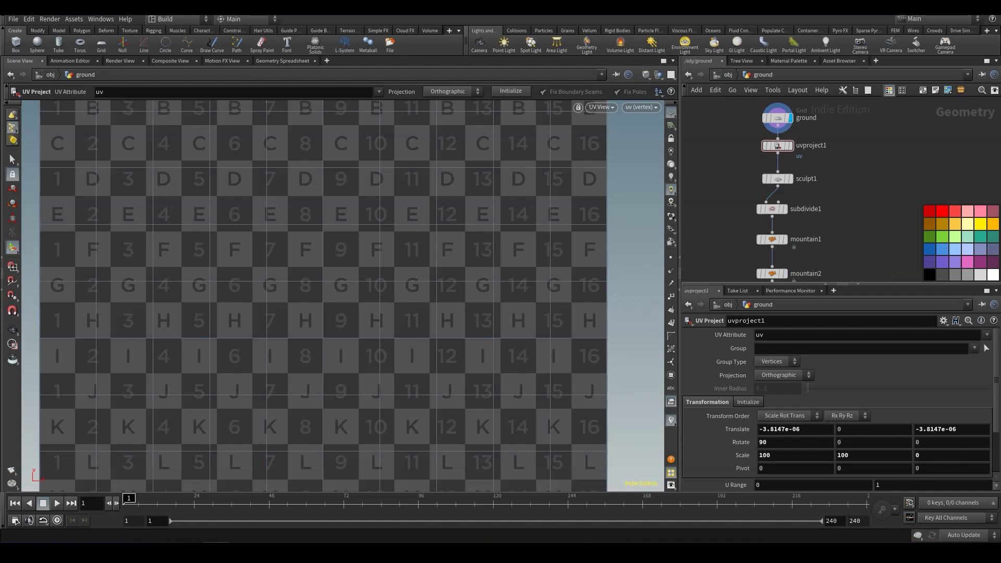
# Add a UV Quick Shade node, feed it from the UV Project node's output and display it.
pyautogui.press('Tab')
pyautogui.write('uv')
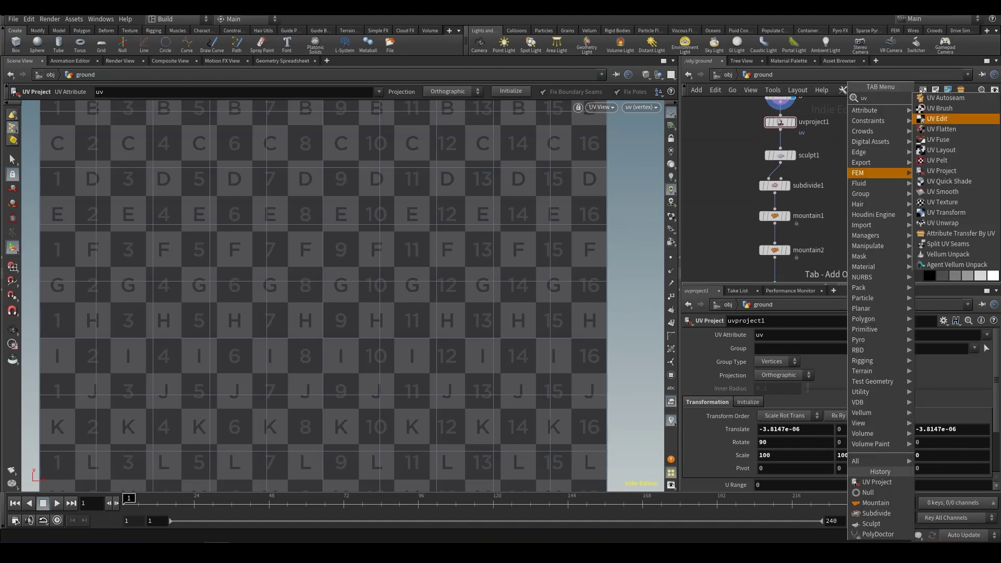
pyautogui.click(948, 180)
pyautogui.click(866, 176)
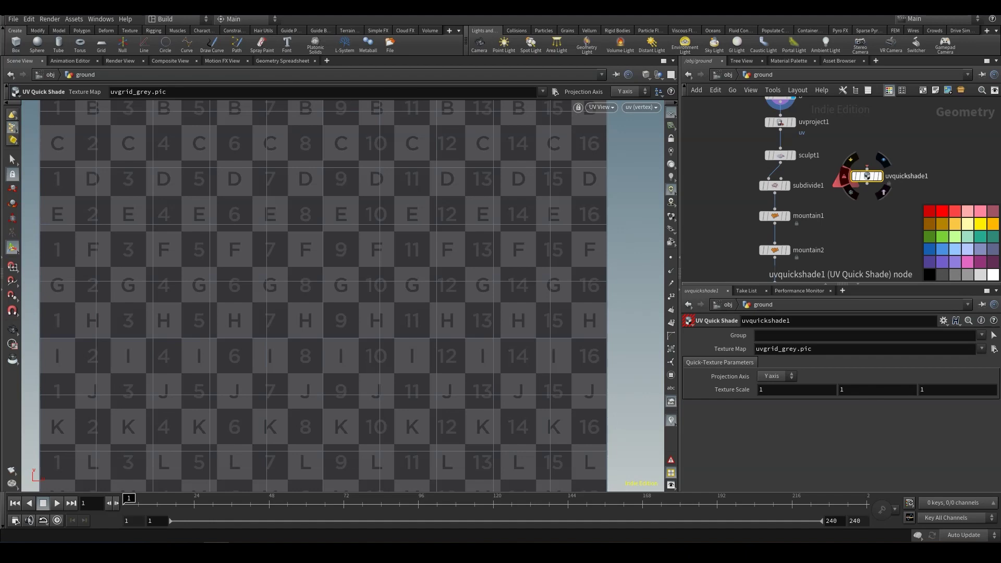
pyautogui.click(867, 167)
pyautogui.click(780, 129)
pyautogui.click(880, 176)
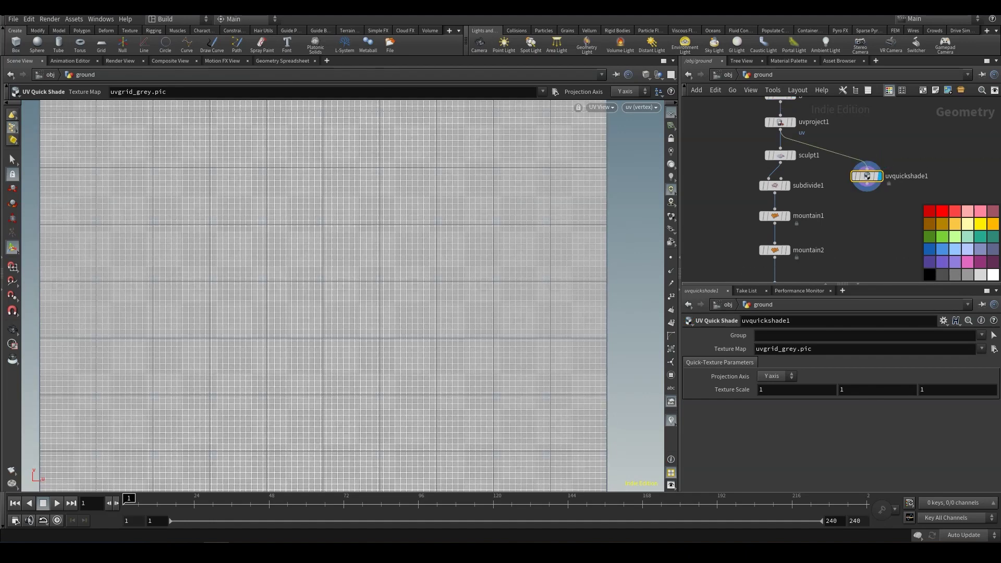
# Show the ground in the perspective view with Smooth Shaded display and examine the UV grid texture on it.
pyautogui.hotkey('space', '1')
pyautogui.click(646, 75)
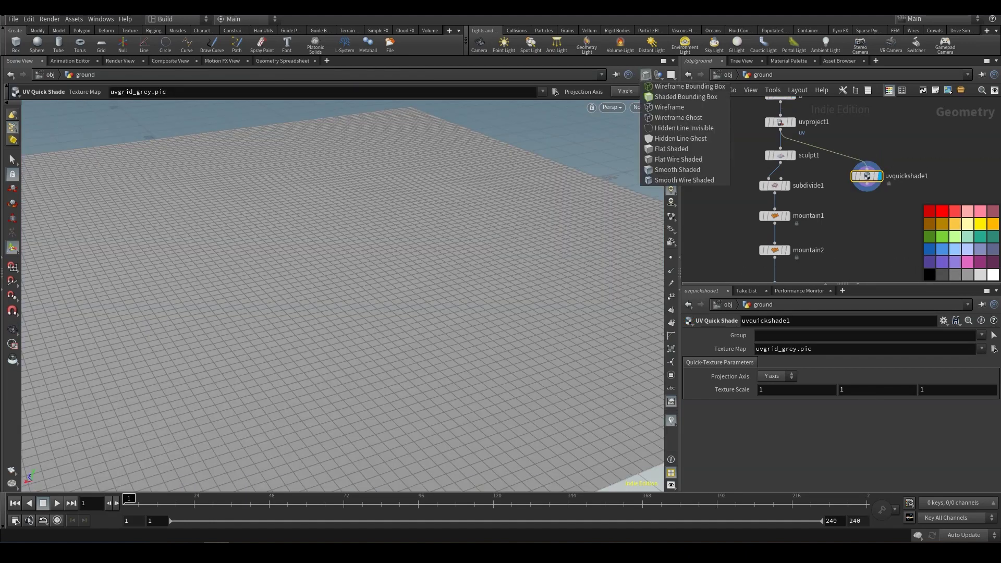
pyautogui.click(677, 169)
pyautogui.press('Escape')
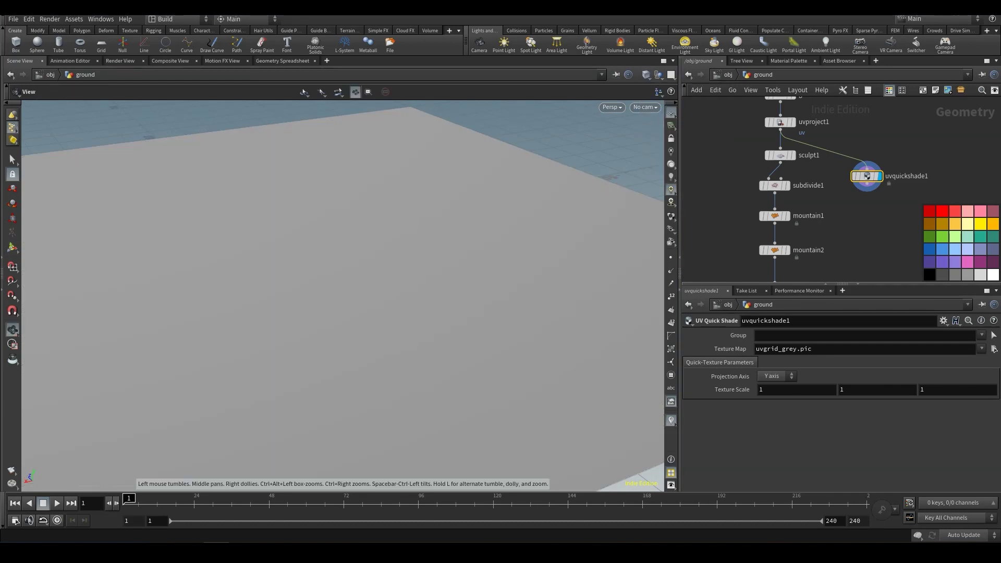
pyautogui.click(670, 217)
pyautogui.keyDown('alt'); pyautogui.moveTo(449, 250); pyautogui.dragTo(333, 307); pyautogui.keyUp('alt')
pyautogui.scroll(-6, 342, 296)
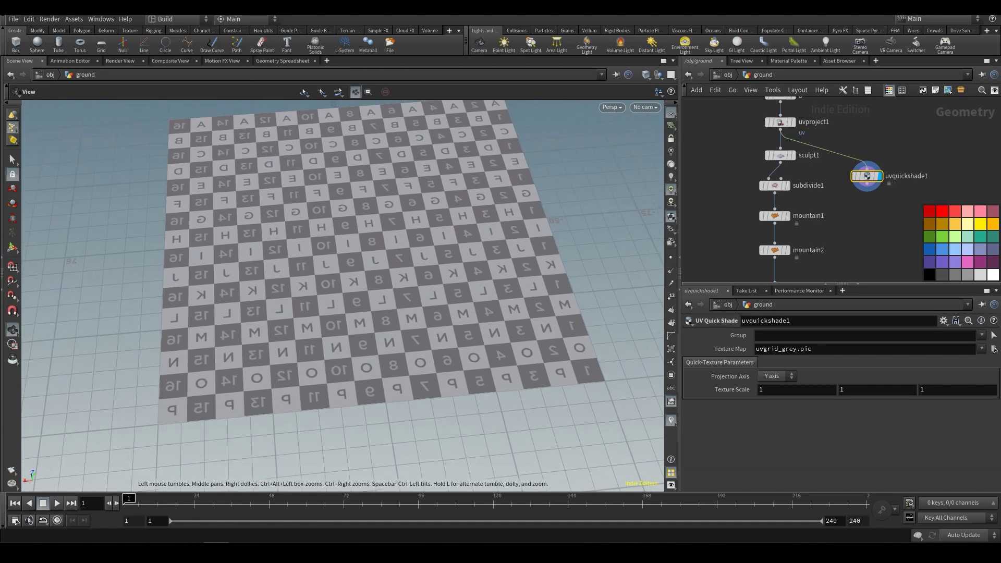
pyautogui.keyDown('alt'); pyautogui.moveTo(342, 296); pyautogui.dragTo(371, 298); pyautogui.keyUp('alt')
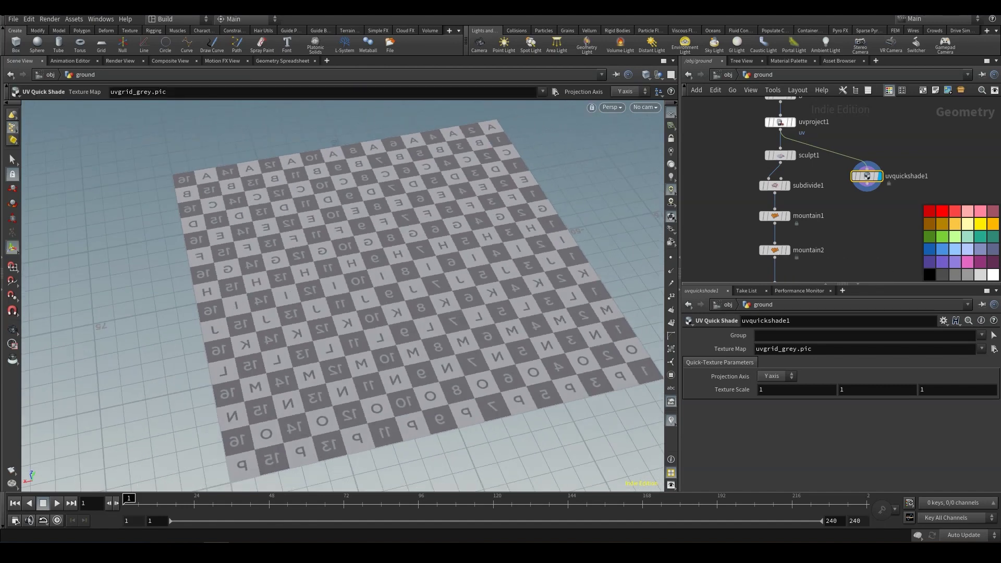
# Set the UV Project node's X scale to -100 to mirror the projection and check the texture's orientation.
pyautogui.click(780, 122)
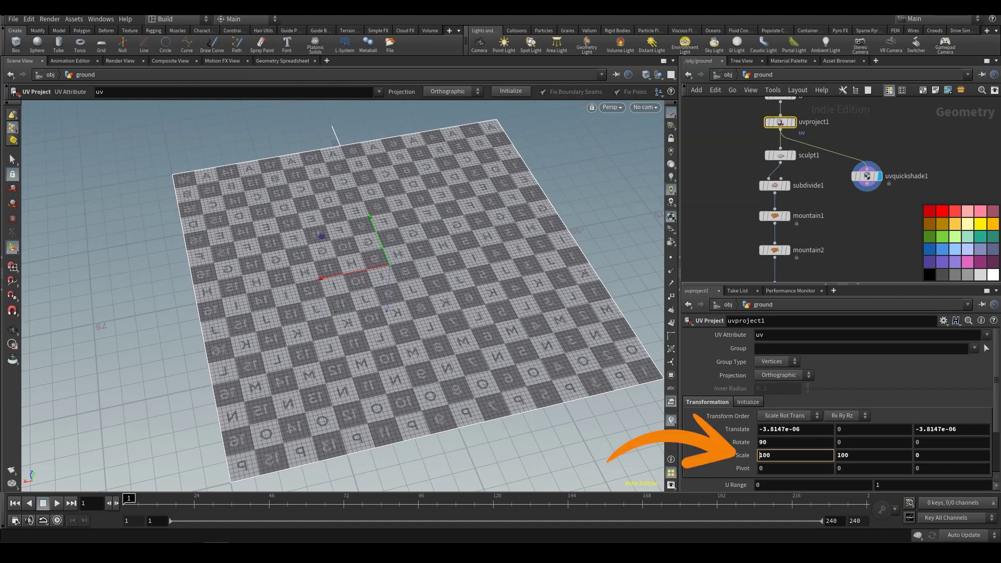
pyautogui.press('Return')
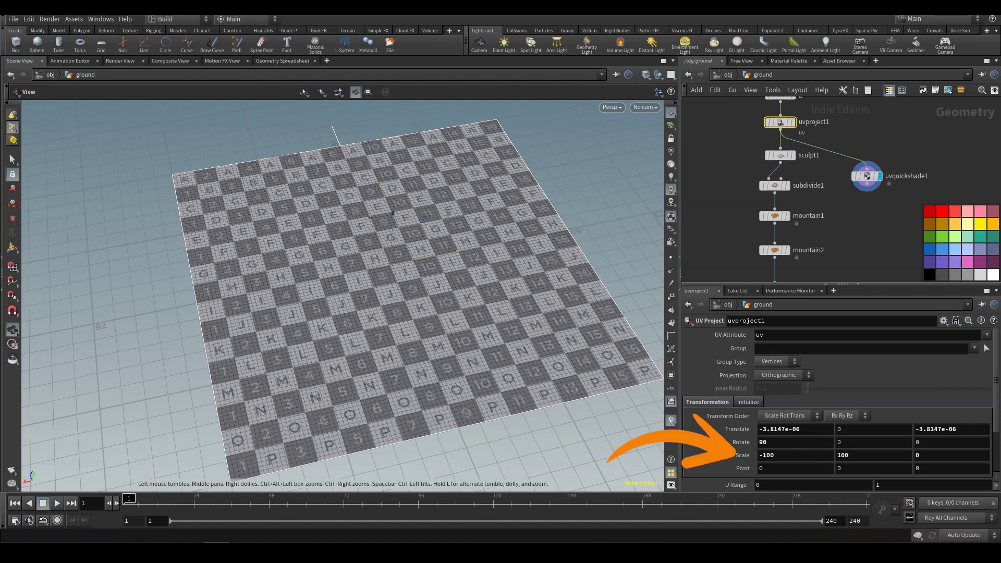
pyautogui.keyDown('alt'); pyautogui.moveTo(376, 291); pyautogui.dragTo(346, 303); pyautogui.keyUp('alt')
pyautogui.moveTo(867, 177)
pyautogui.moveTo(867, 175)
pyautogui.mouseDown()
pyautogui.moveTo(875, 241)
pyautogui.moveTo(858, 178)
pyautogui.moveTo(861, 167)
pyautogui.moveTo(871, 170)
pyautogui.mouseUp()
pyautogui.click(871, 160)
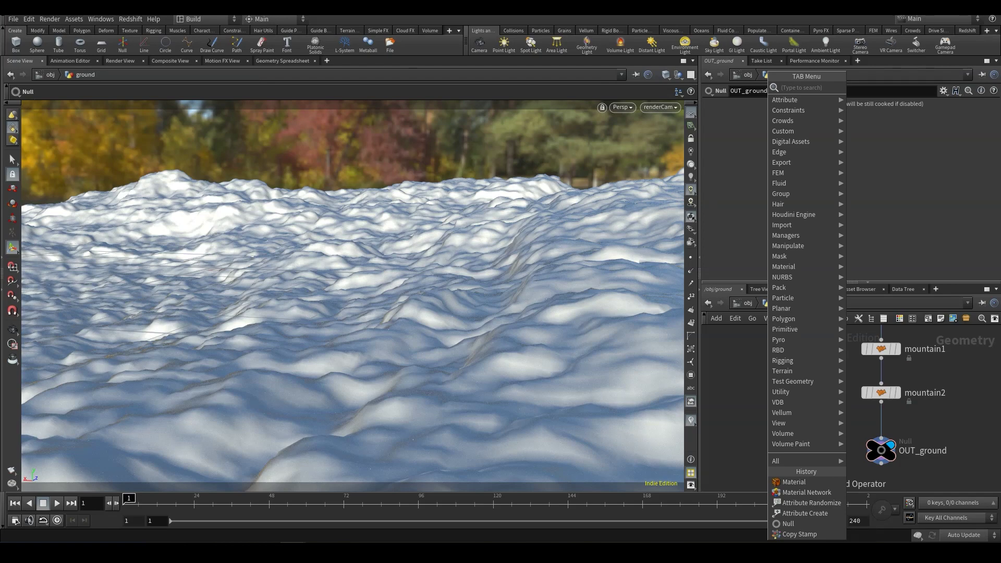
# Add a Material Network node beside the ground's mountain2 node and rename it ground_MAT.
pyautogui.write('mat')
pyautogui.press('Down')
pyautogui.press('Down')
pyautogui.press('Down')
pyautogui.press('Down')
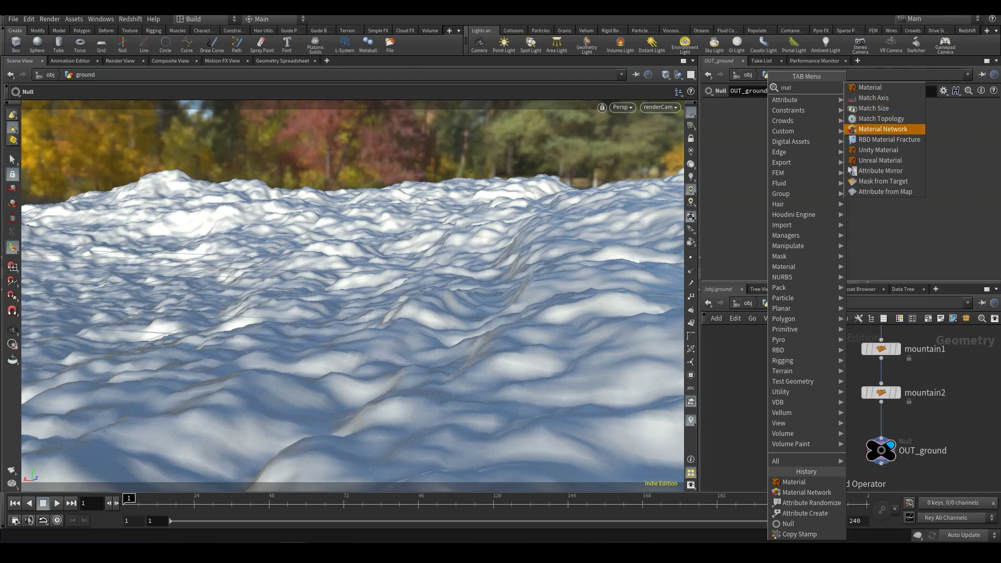
pyautogui.press('Return')
pyautogui.click(767, 400)
pyautogui.click(807, 400)
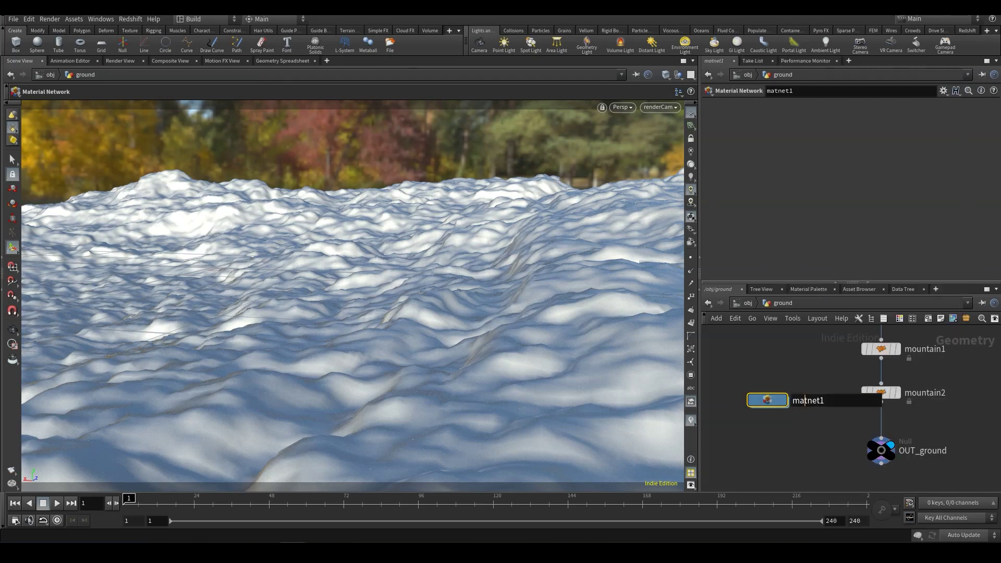
pyautogui.hotkey('ctrl', 'a')
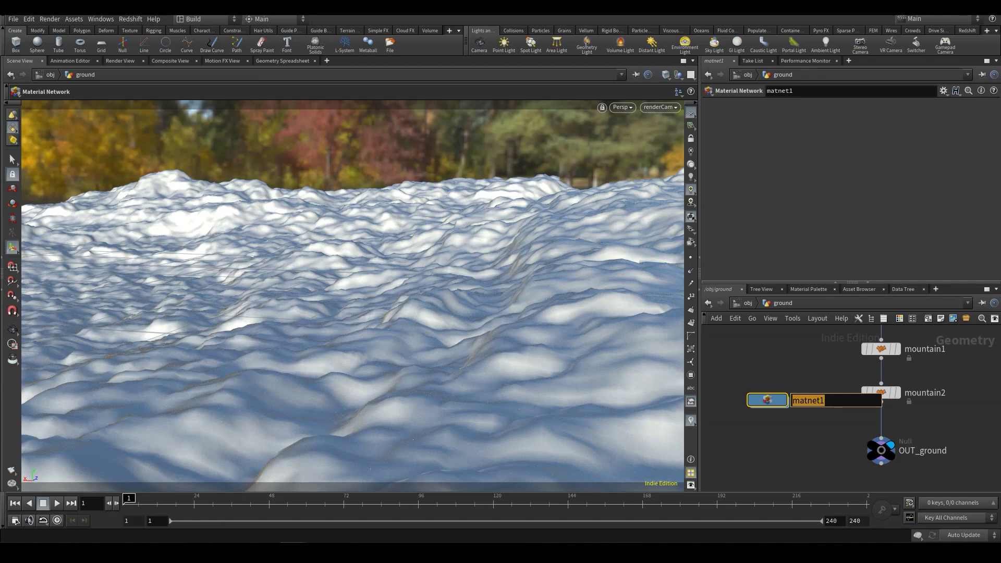
pyautogui.write('ground_MAT')
pyautogui.press('Return')
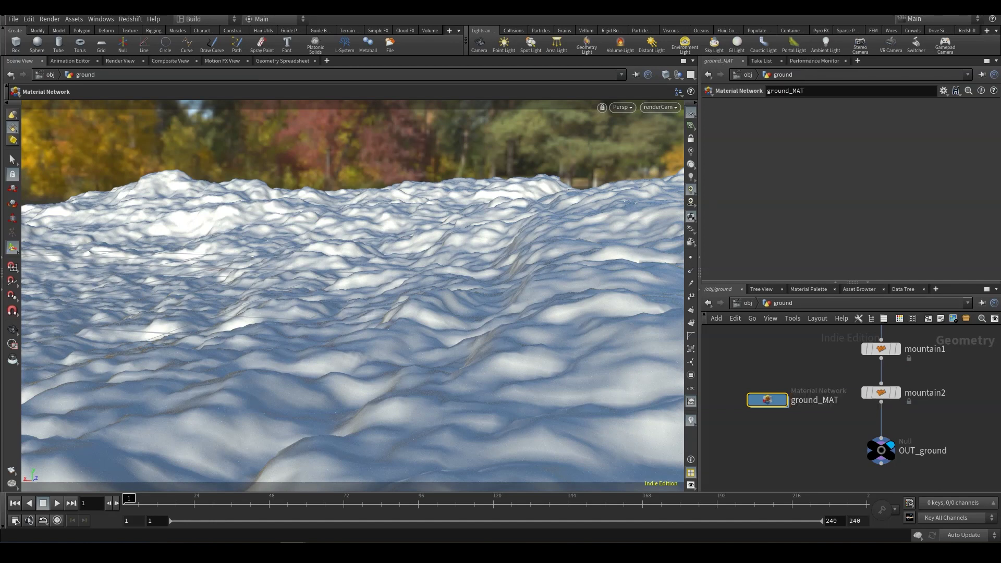
# Inside ground_MAT, add a Principled Shader, rename it ground and move it aside to leave room for its inputs.
pyautogui.doubleClick(766, 400)
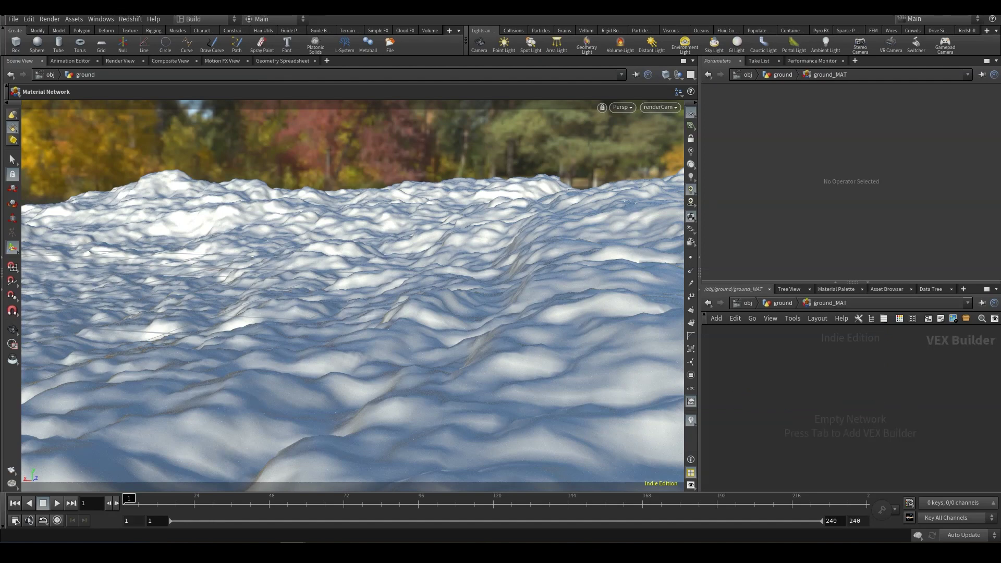
pyautogui.press('Tab')
pyautogui.write('prin')
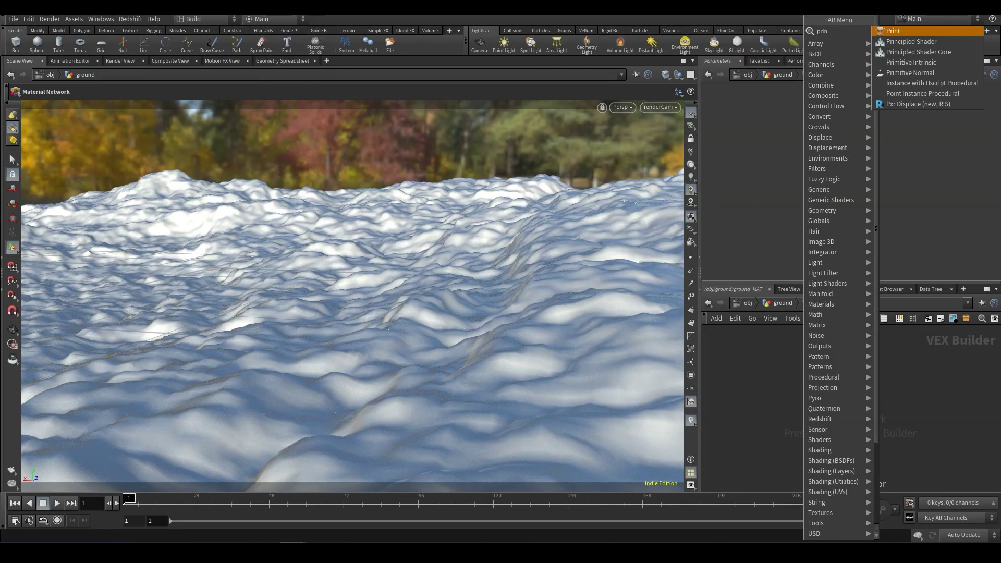
pyautogui.press('Return')
pyautogui.click(803, 392)
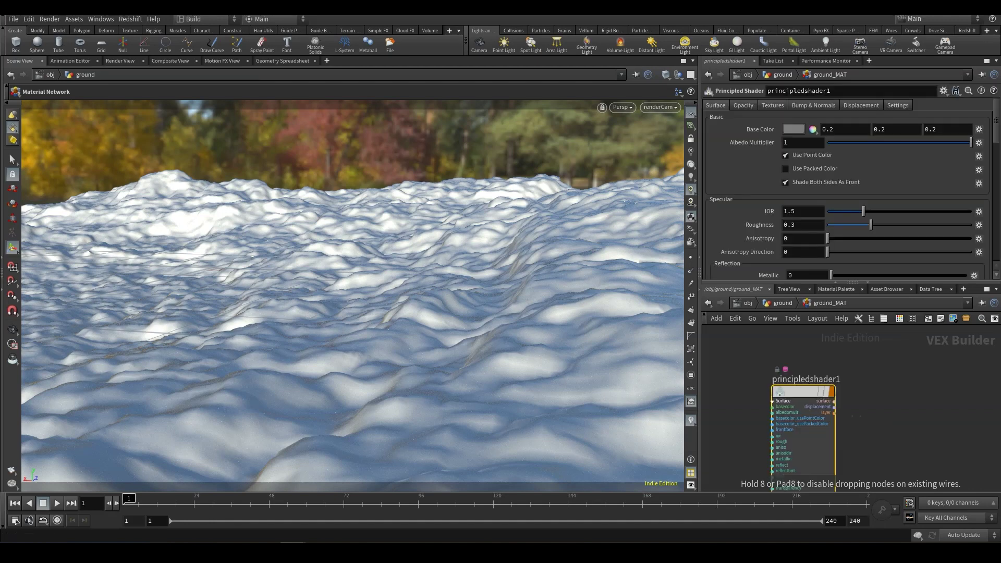
pyautogui.click(838, 380)
pyautogui.moveTo(842, 380); pyautogui.dragTo(779, 379)
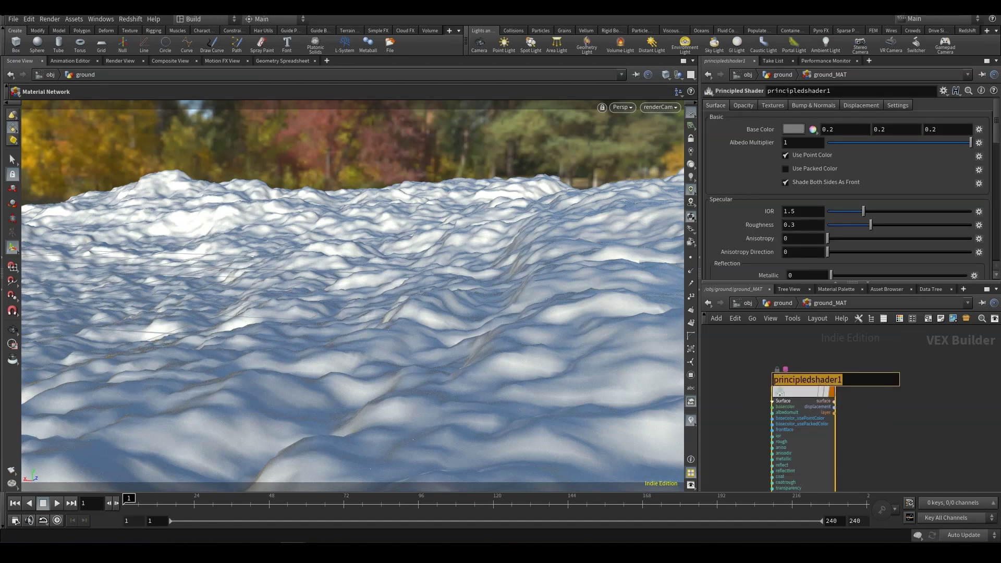
pyautogui.write('ground')
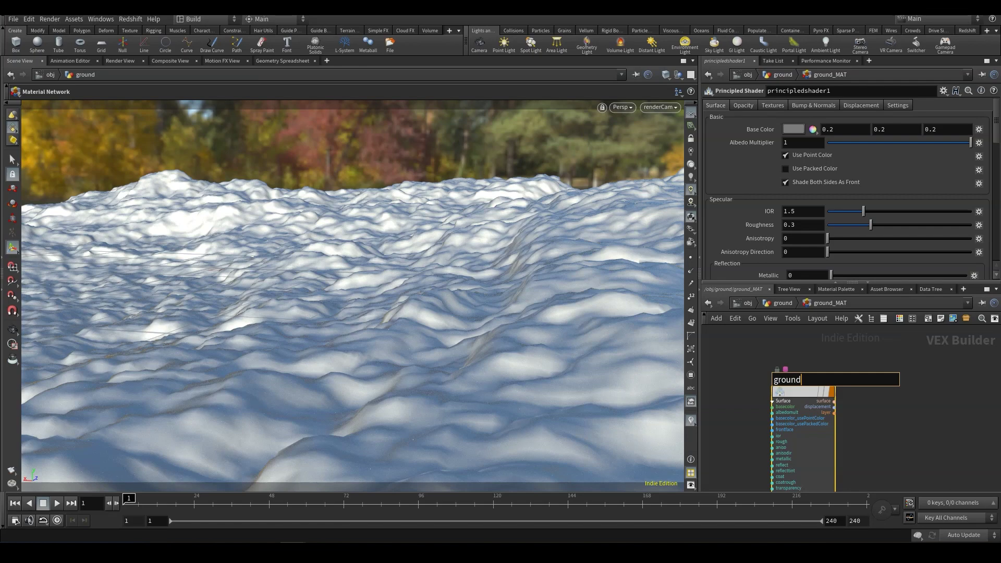
pyautogui.press('Return')
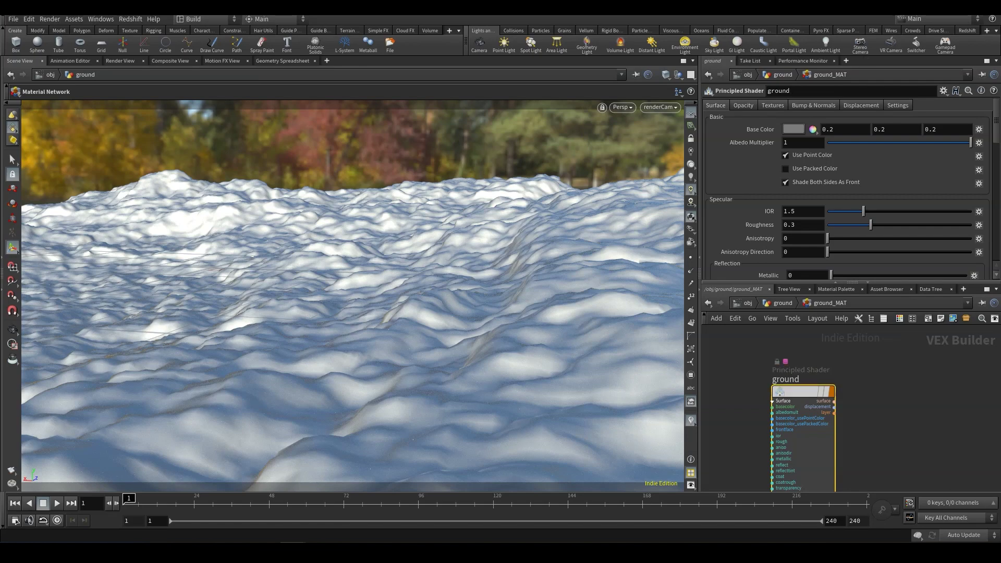
pyautogui.moveTo(801, 392); pyautogui.dragTo(926, 380)
# Add a Texture node and connect its clr output to the ground shader's basecolor input.
pyautogui.click(869, 377)
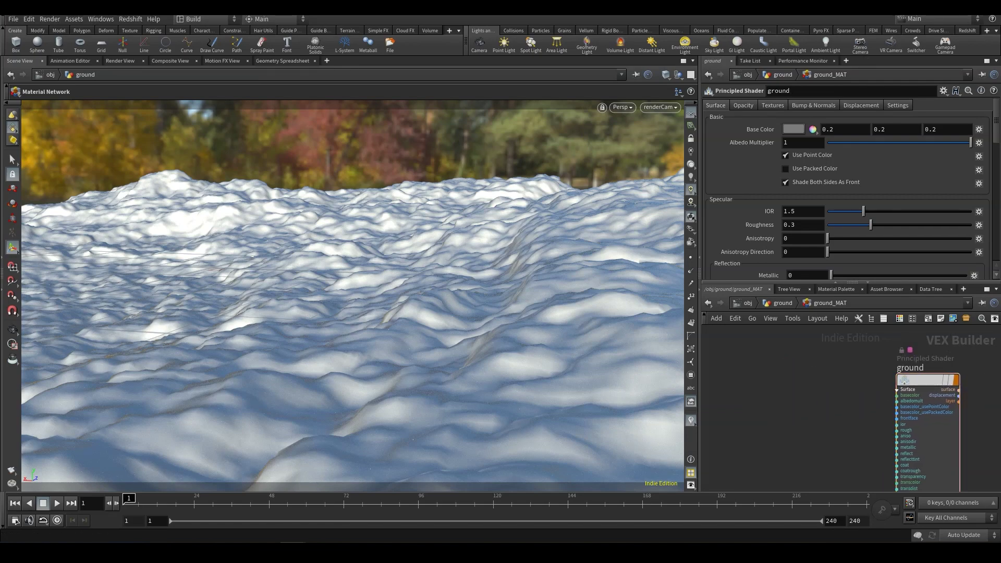
pyautogui.press('Tab')
pyautogui.write('te')
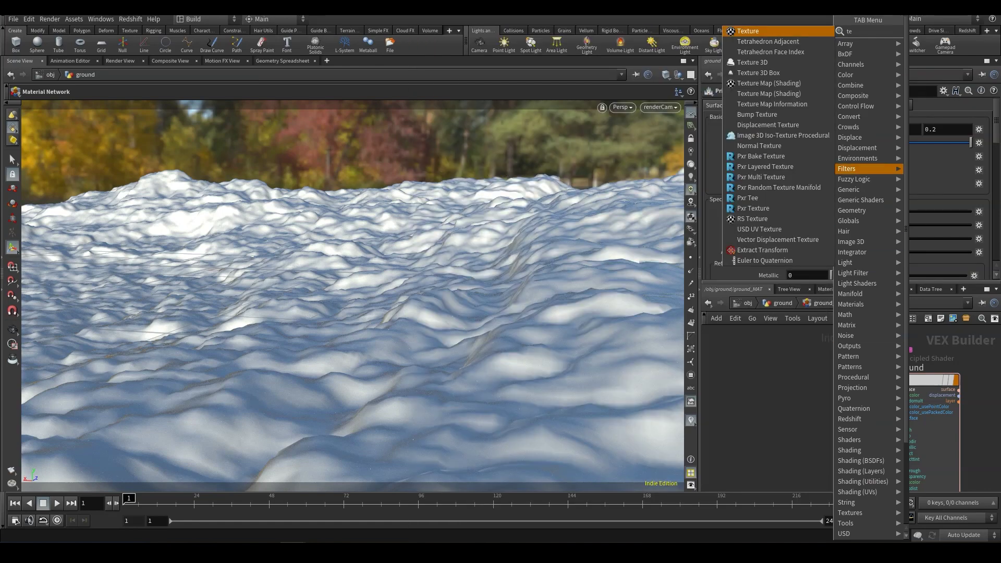
pyautogui.press('Return')
pyautogui.click(793, 392)
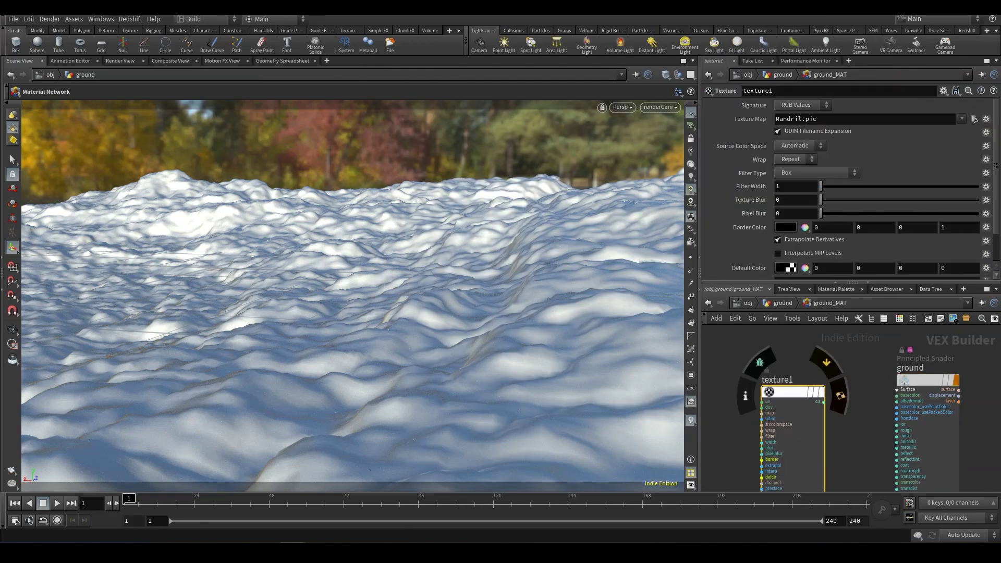
pyautogui.click(824, 402)
pyautogui.click(896, 395)
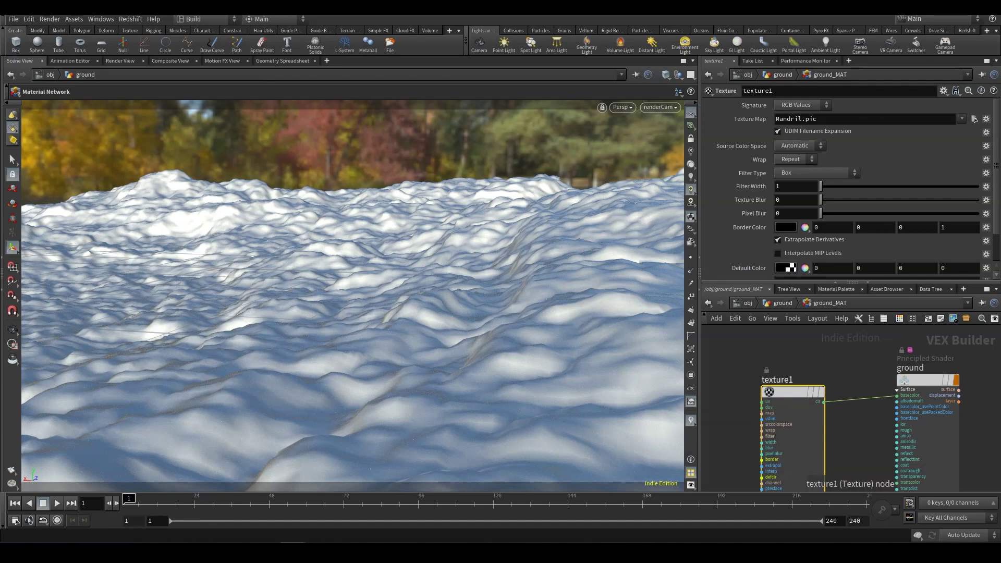
# Load Sand_albedo.tif as the Texture node's map, rename the node ground_baseColor and lay out the network.
pyautogui.click(975, 119)
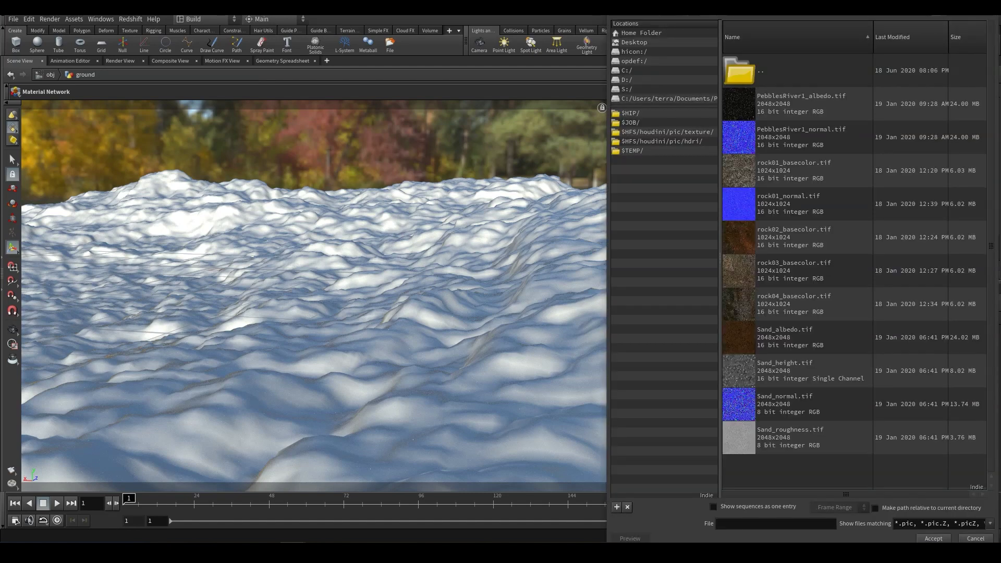
pyautogui.click(787, 337)
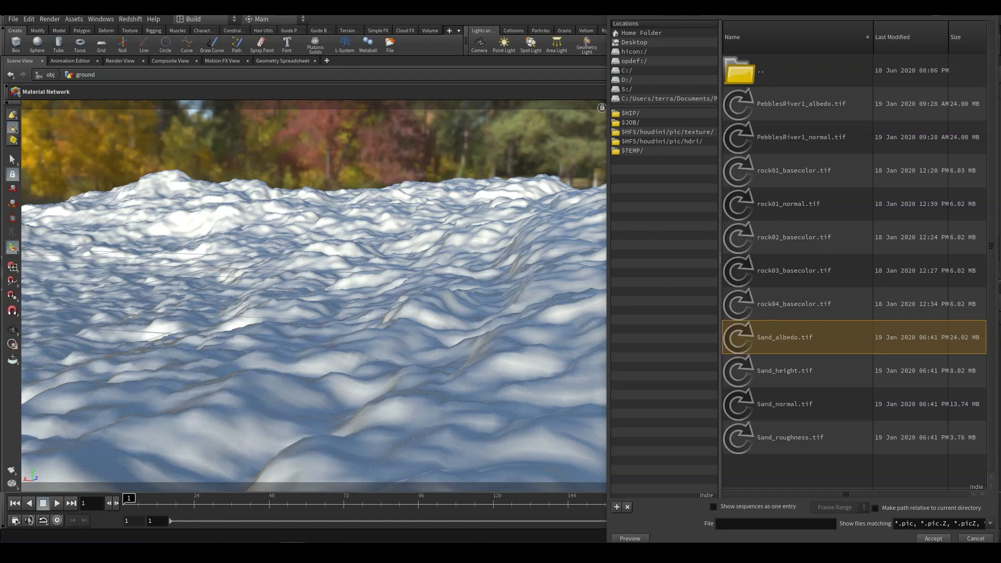
pyautogui.click(933, 538)
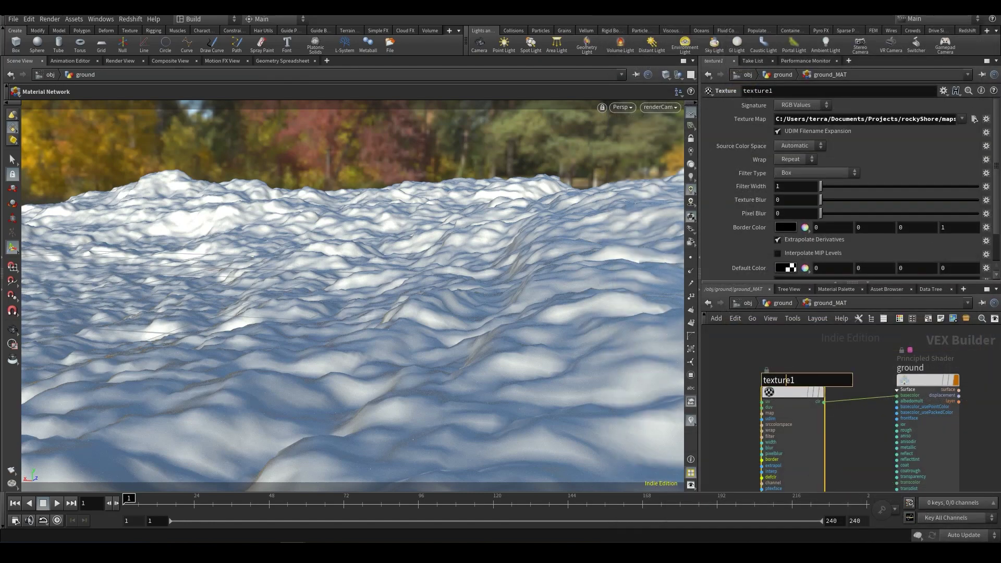
pyautogui.doubleClick(786, 380)
pyautogui.write('ground_baseColor')
pyautogui.press('Return')
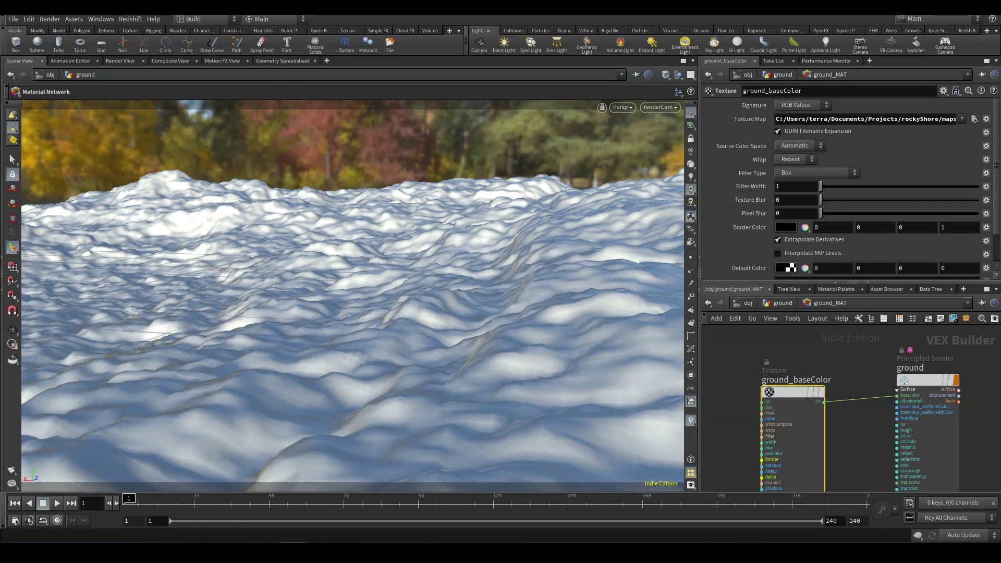
pyautogui.press('l')
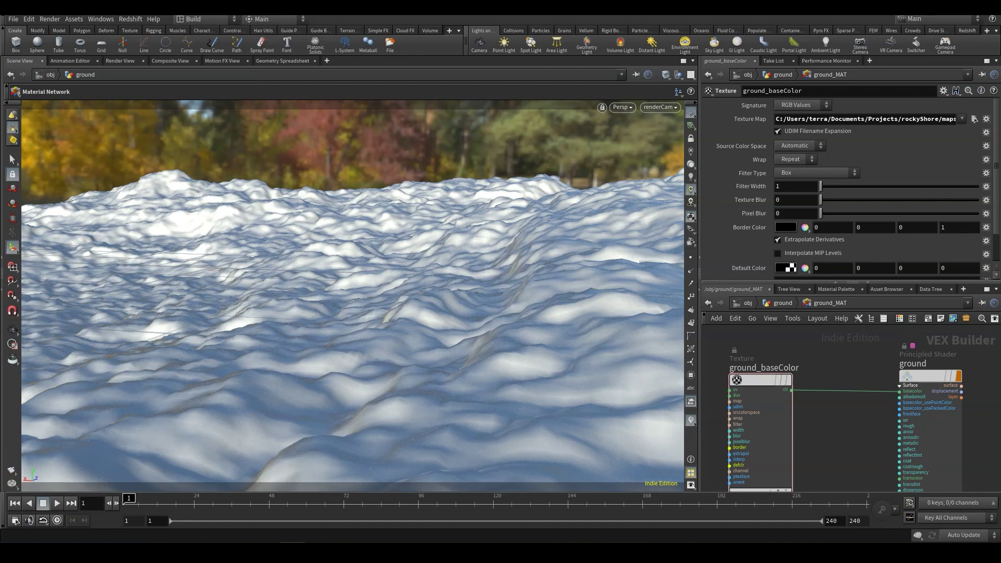
# Enable the ground shader's base bump and normal settings and load Sand_normal.tif as the normal texture.
pyautogui.scroll(3, 888, 405)
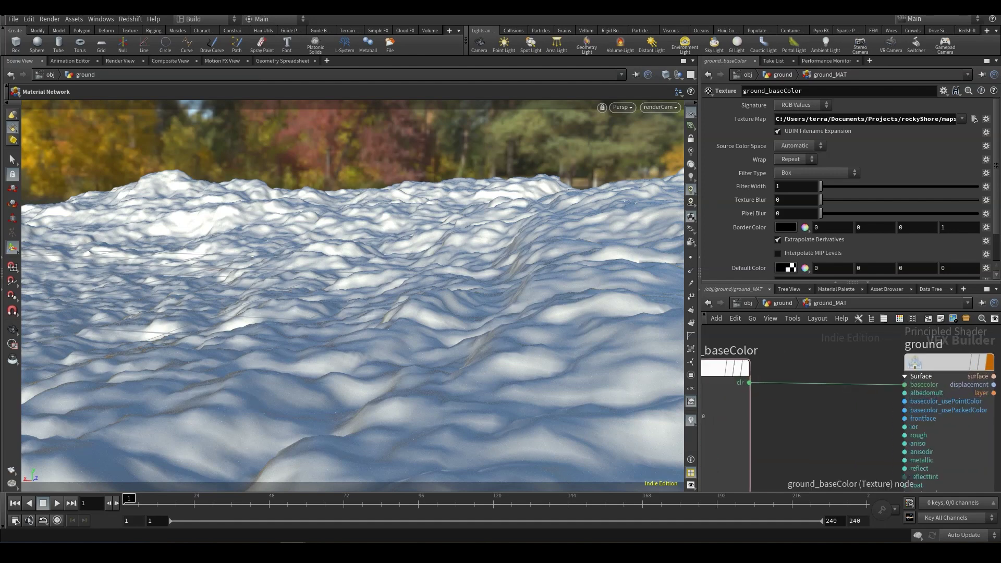
pyautogui.moveTo(729, 368); pyautogui.dragTo(774, 376)
pyautogui.click(933, 362)
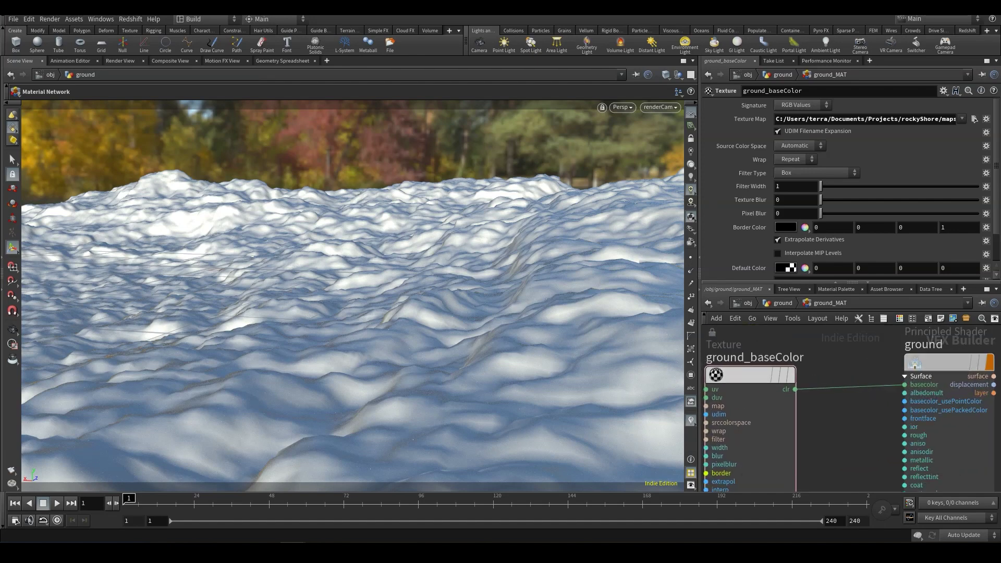
pyautogui.click(814, 105)
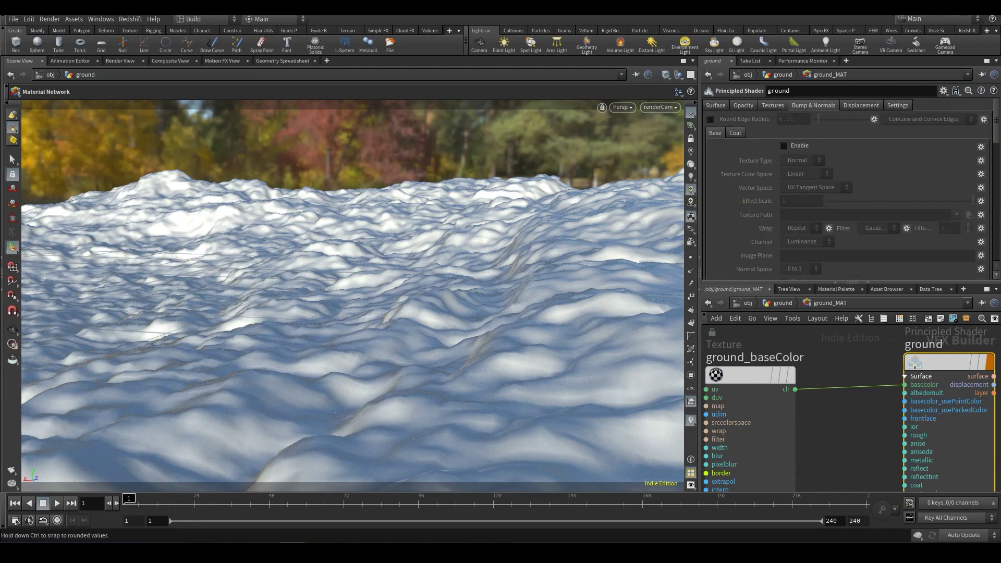
pyautogui.click(784, 146)
pyautogui.click(969, 215)
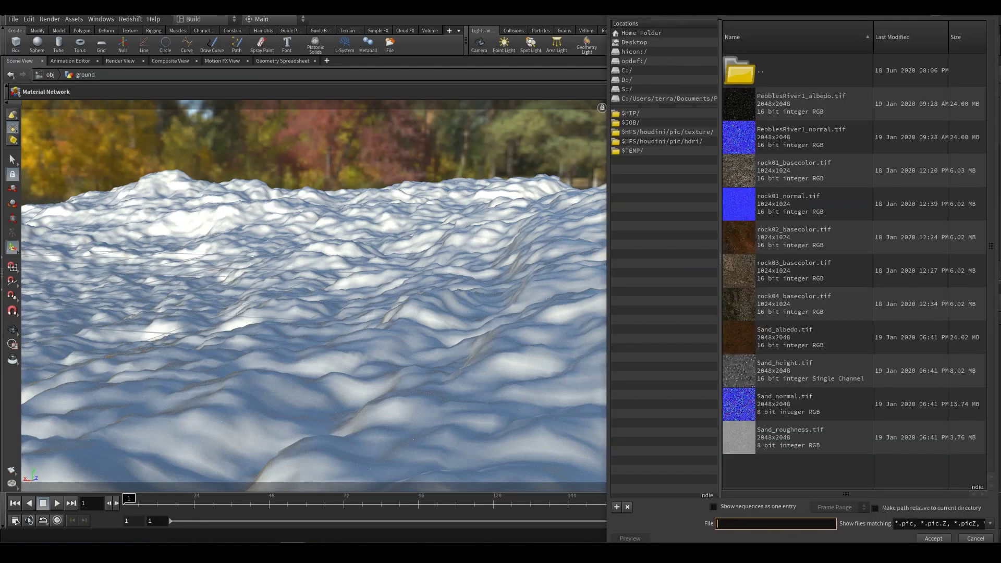
pyautogui.doubleClick(784, 404)
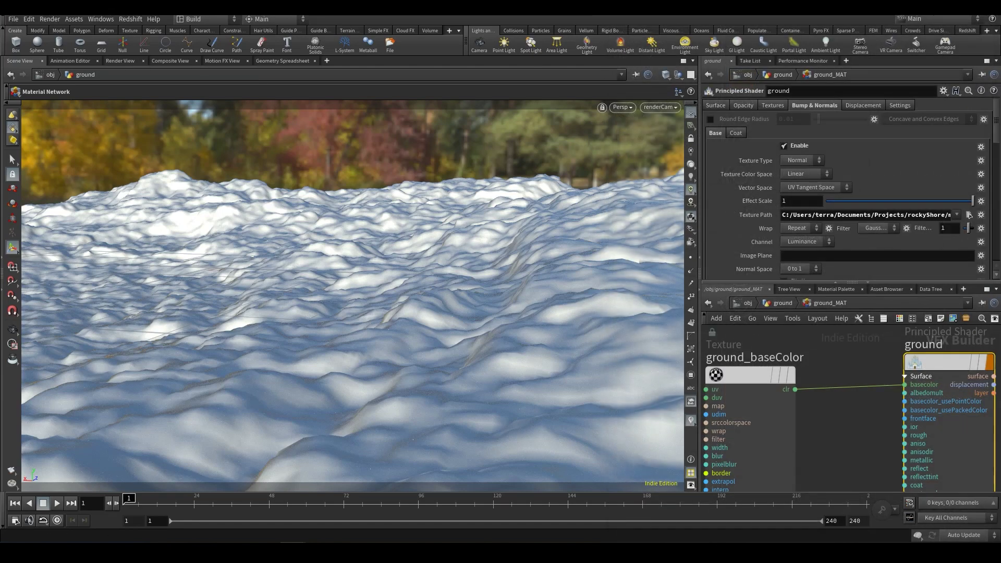
# Add a Material node as a separate branch from mountain2 and wire mountain2 directly to OUT_ground.
pyautogui.moveTo(934, 362)
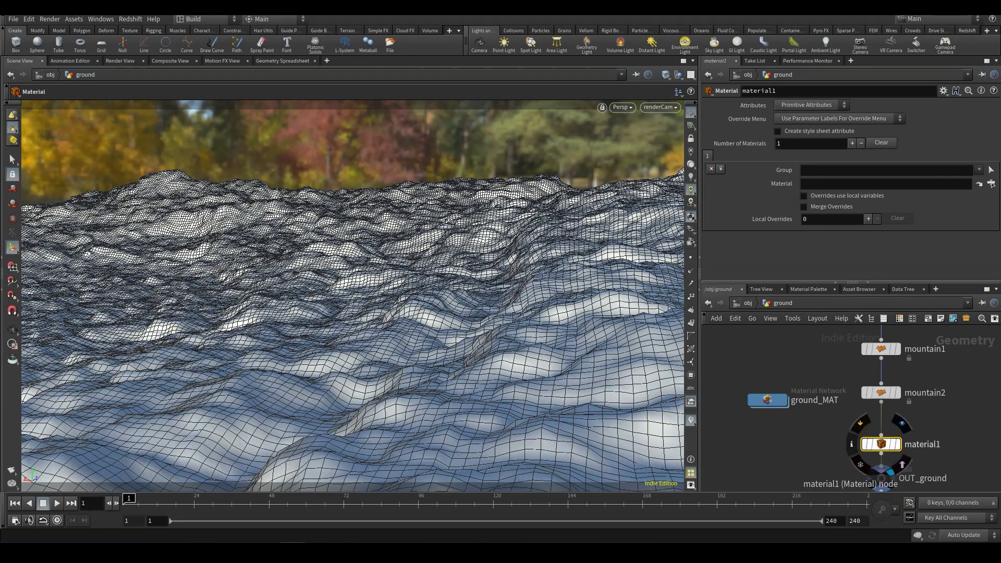
pyautogui.moveTo(881, 445); pyautogui.dragTo(830, 448)
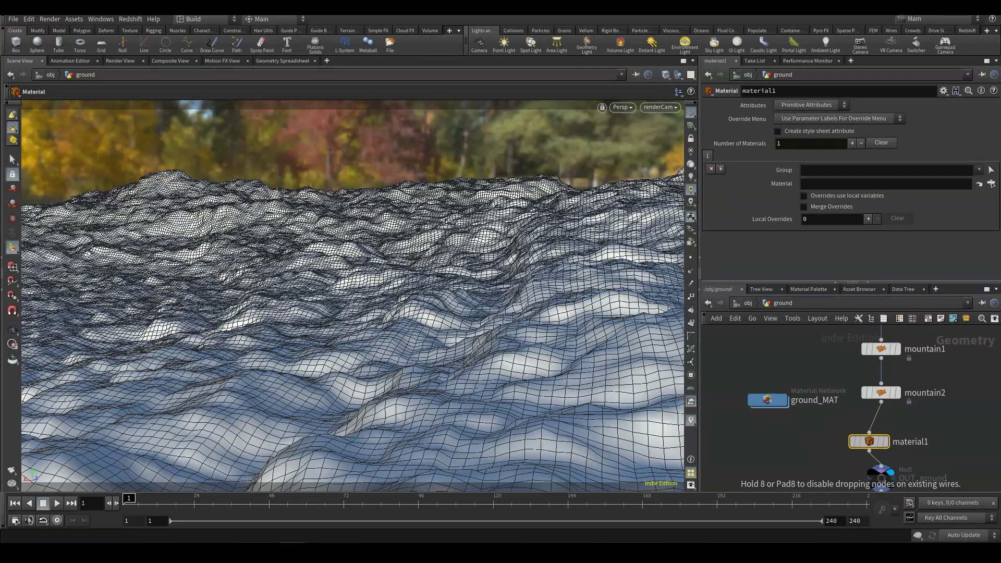
pyautogui.moveTo(834, 443); pyautogui.dragTo(828, 443)
pyautogui.click(881, 466)
pyautogui.click(881, 402)
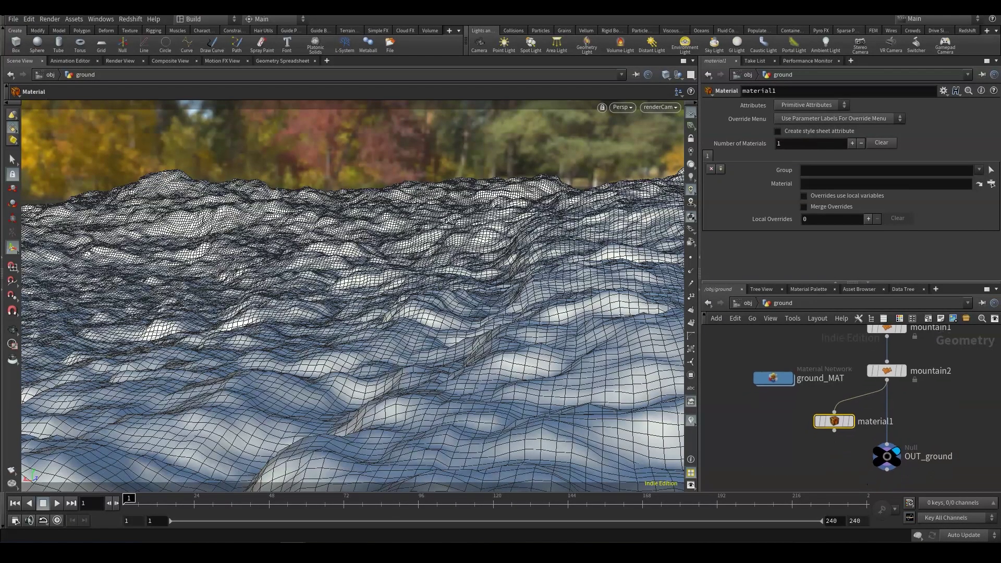
# Add a Null node after the Material node and turn on its Render flag.
pyautogui.press('Tab')
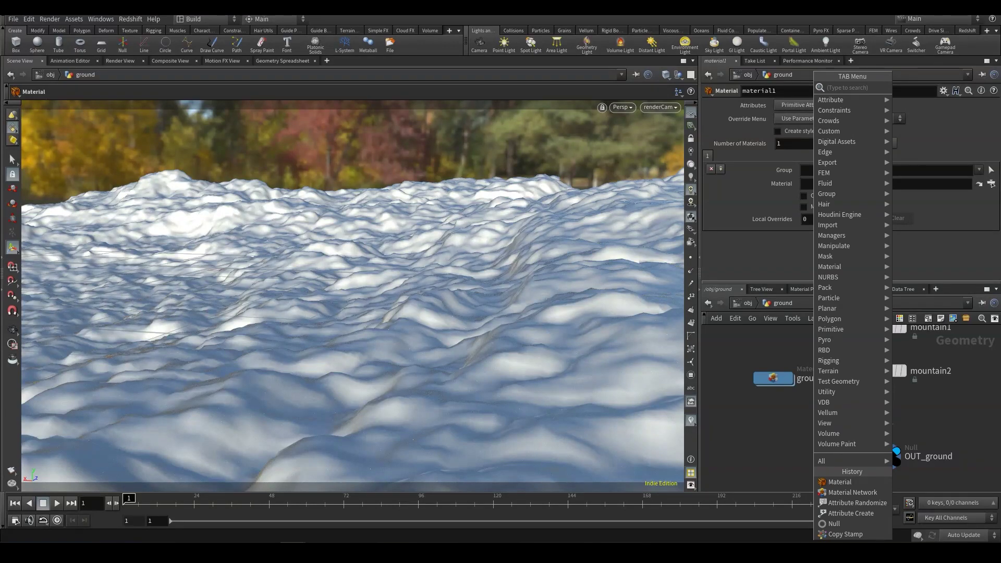
pyautogui.click(834, 523)
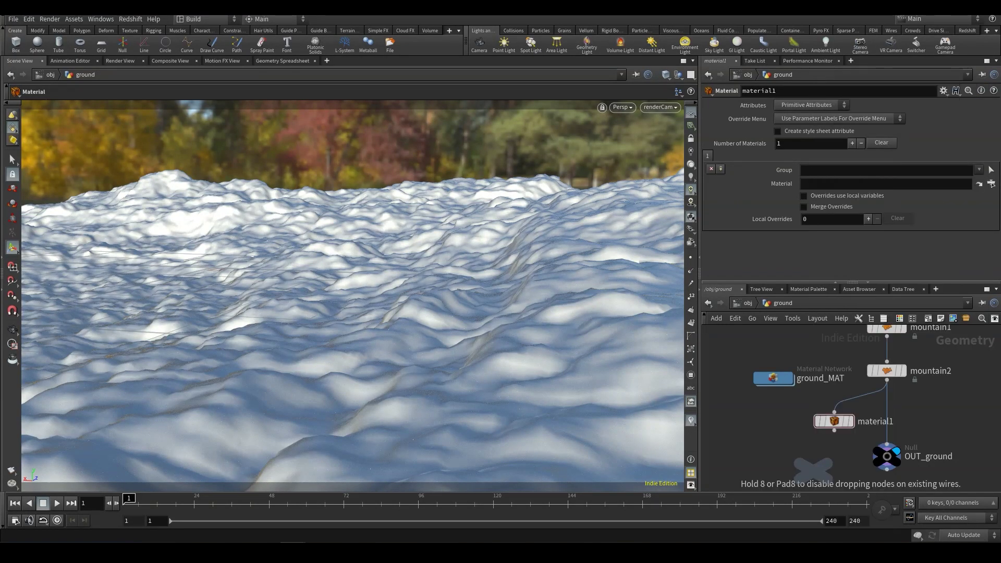
pyautogui.click(834, 469)
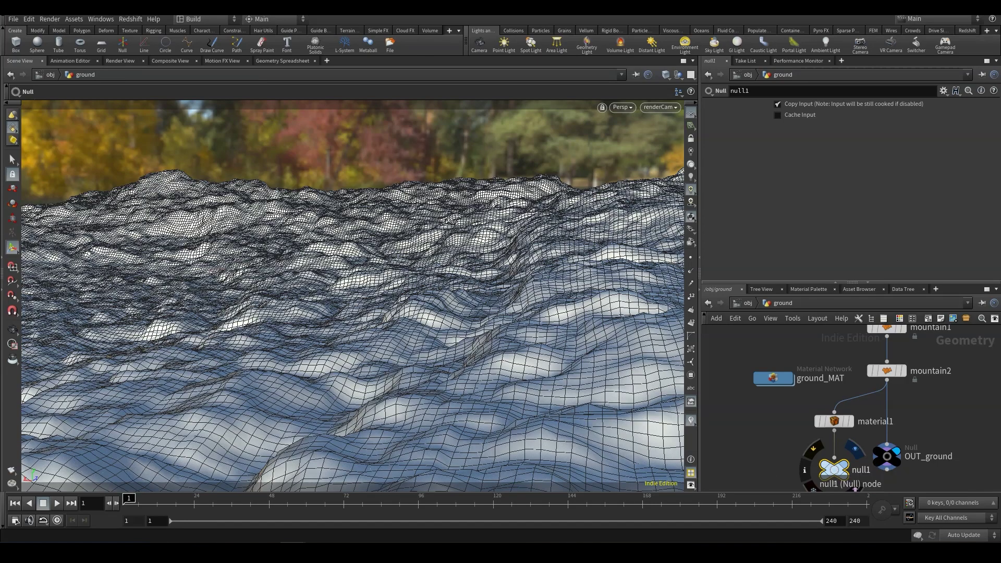
pyautogui.rightClick(834, 470)
pyautogui.moveTo(887, 392)
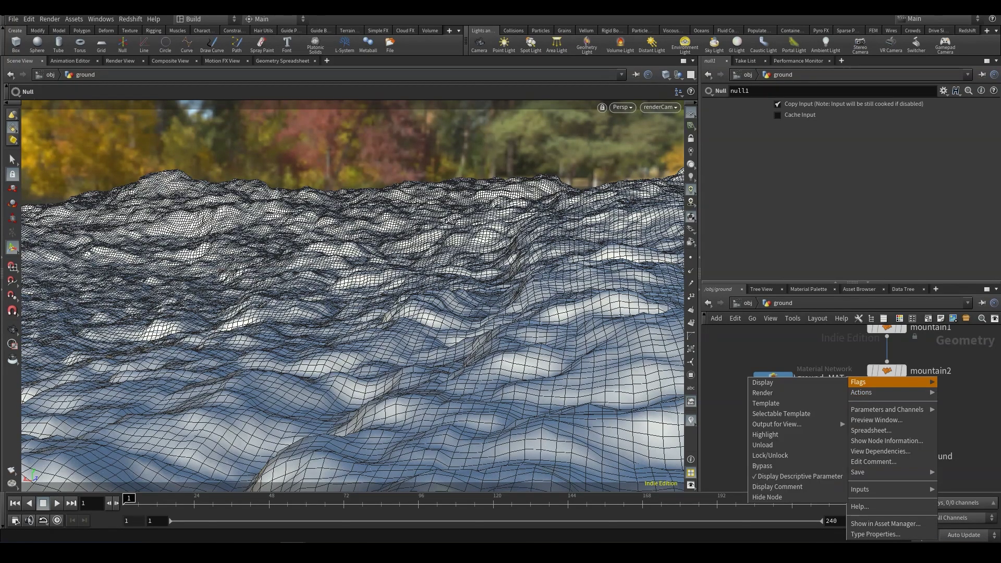
pyautogui.click(797, 393)
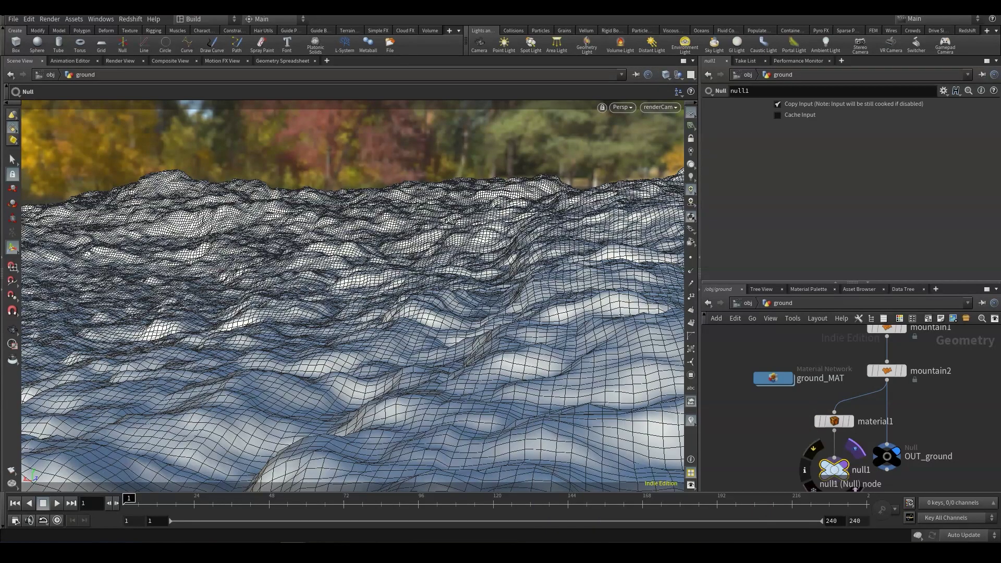
# Move the new Null node away from OUT_ground and rename it RENDER.
pyautogui.moveTo(834, 469); pyautogui.dragTo(800, 466)
pyautogui.doubleClick(829, 466)
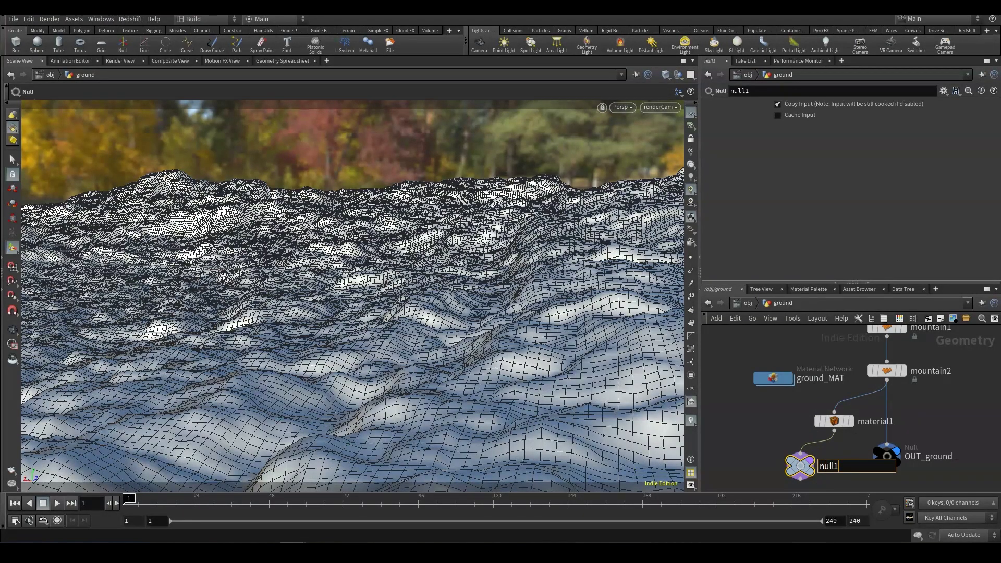
pyautogui.hotkey('ctrl', 'a')
pyautogui.write('RENDER')
pyautogui.press('Return')
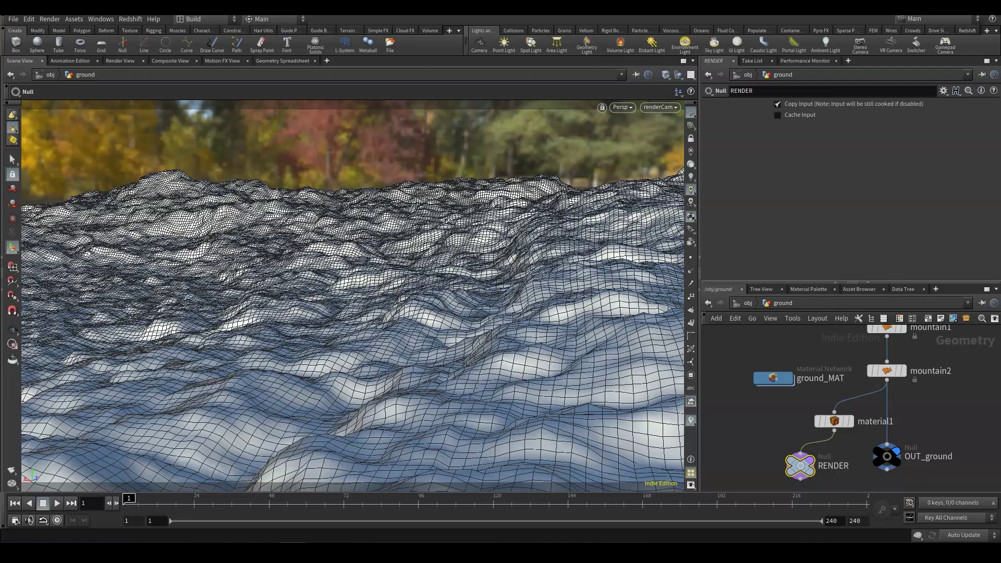
# Assign the ground shader at /obj/ground/ground_MAT/ground as the material of material1 and return to the object level.
pyautogui.click(834, 421)
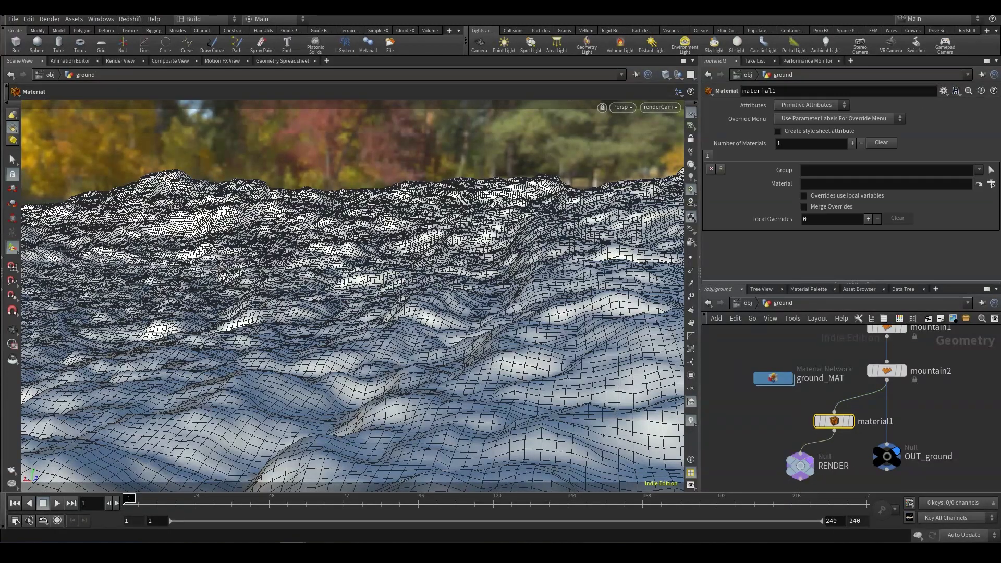
pyautogui.click(979, 170)
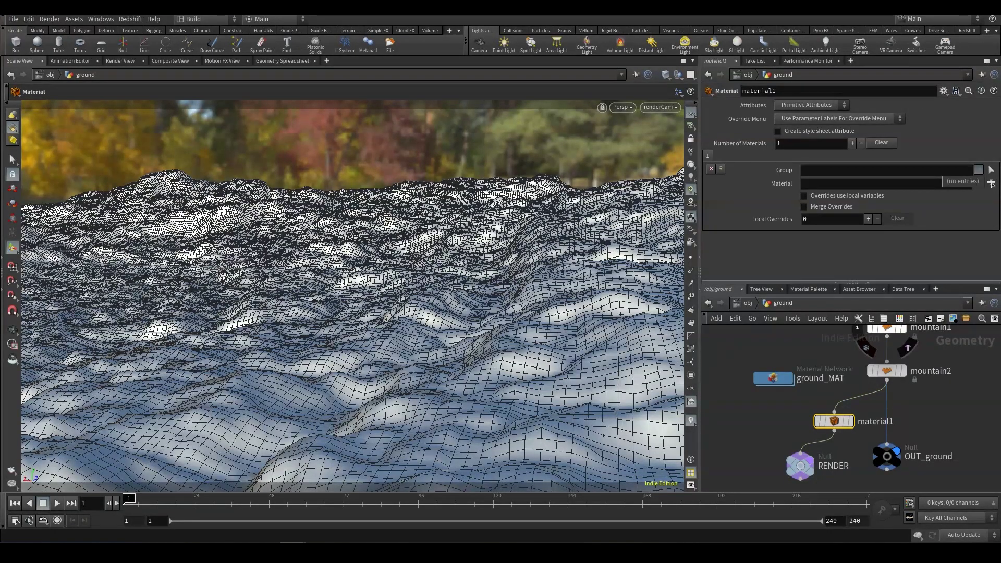
pyautogui.click(991, 184)
pyautogui.click(991, 184)
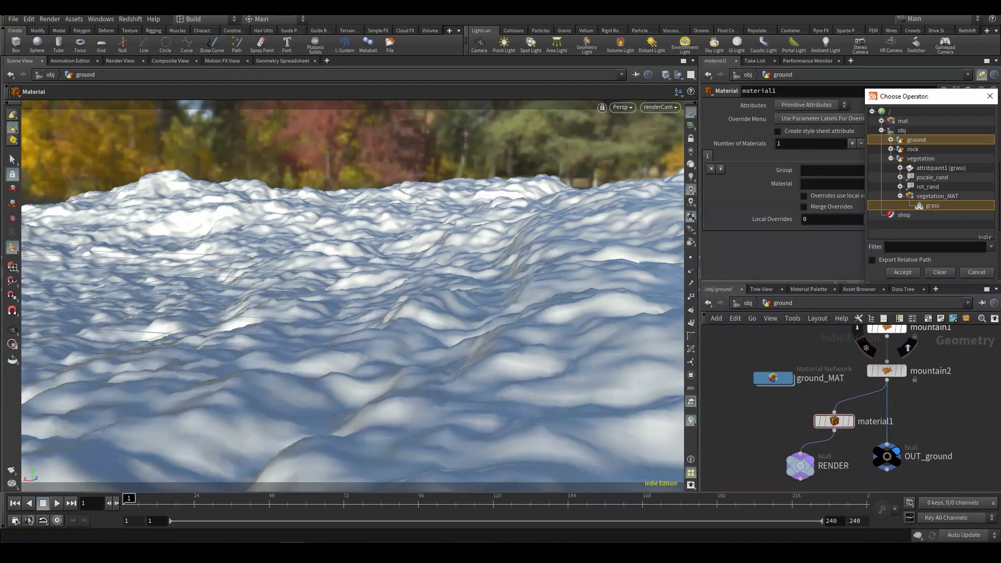
pyautogui.click(890, 140)
pyautogui.click(900, 149)
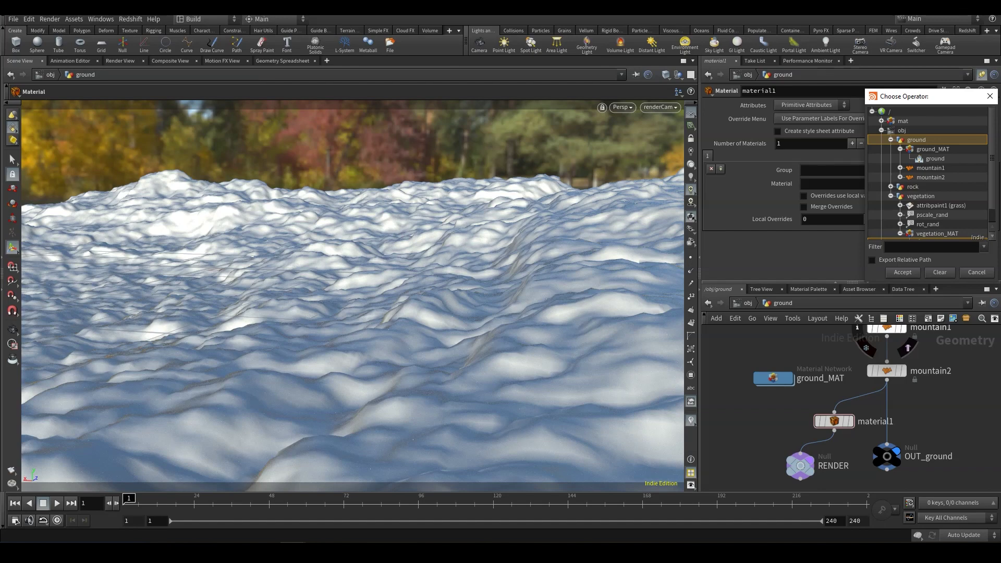
pyautogui.doubleClick(935, 159)
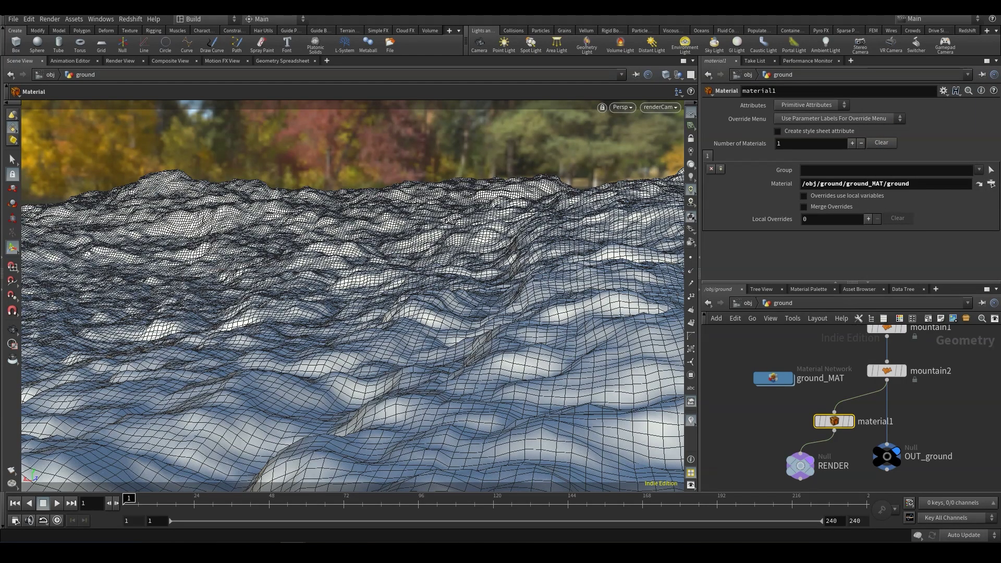
pyautogui.press('u')
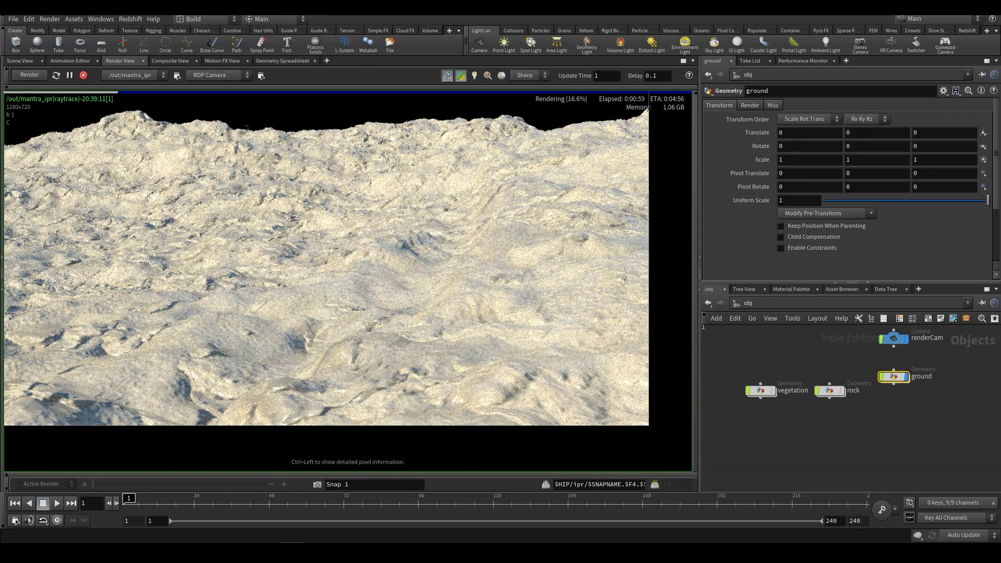
# Set the projection scale of the ground's uvproject1 node to -25 and 25.
pyautogui.moveTo(894, 377)
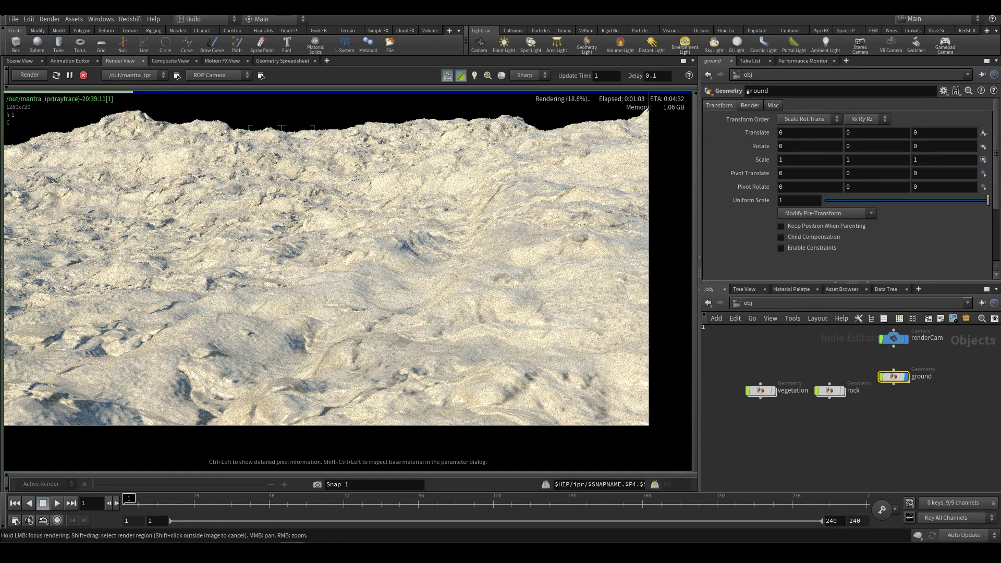
pyautogui.doubleClick(893, 377)
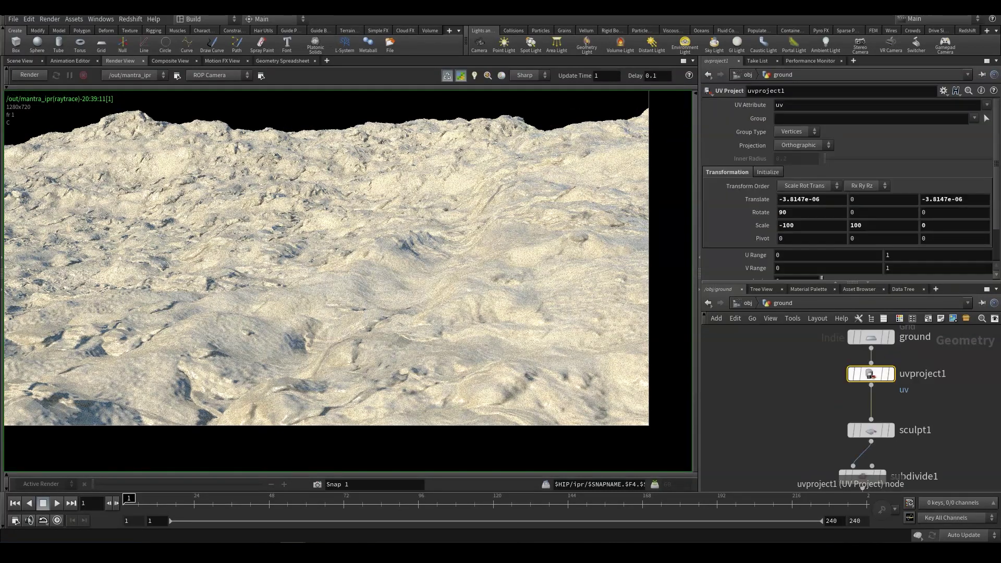
pyautogui.moveTo(887, 374)
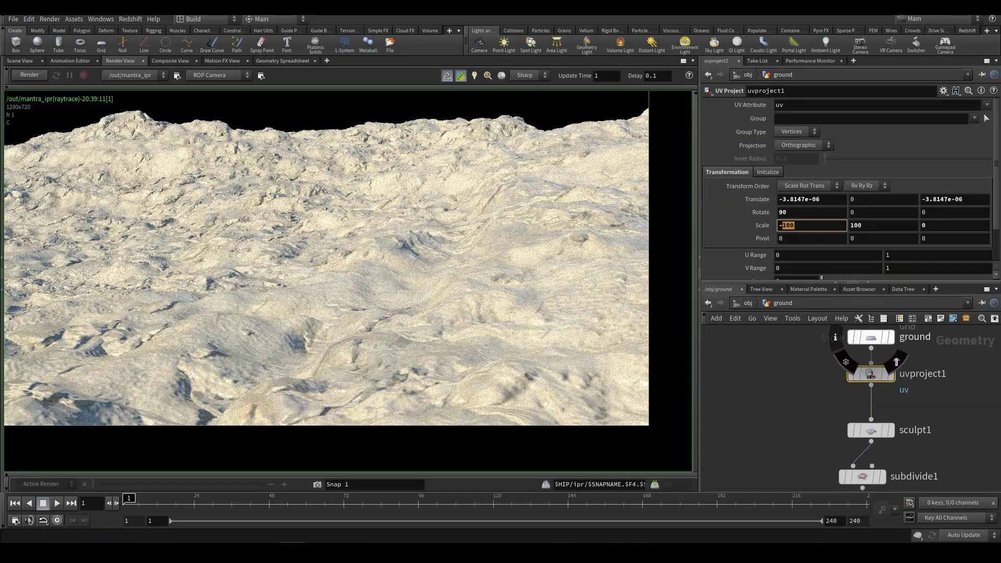
pyautogui.write('25')
pyautogui.press('Tab')
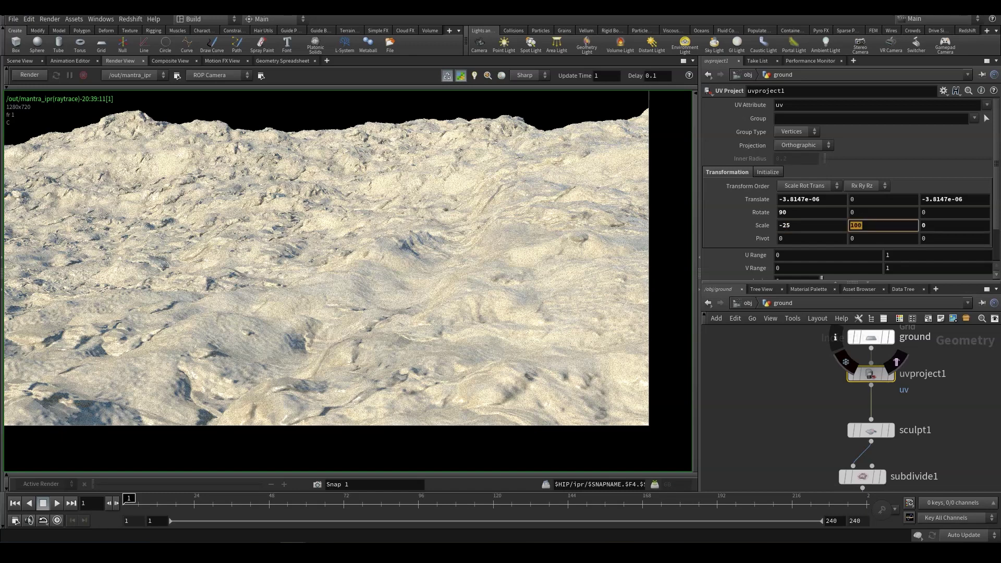
pyautogui.write('25')
pyautogui.press('Return')
pyautogui.click(939, 454)
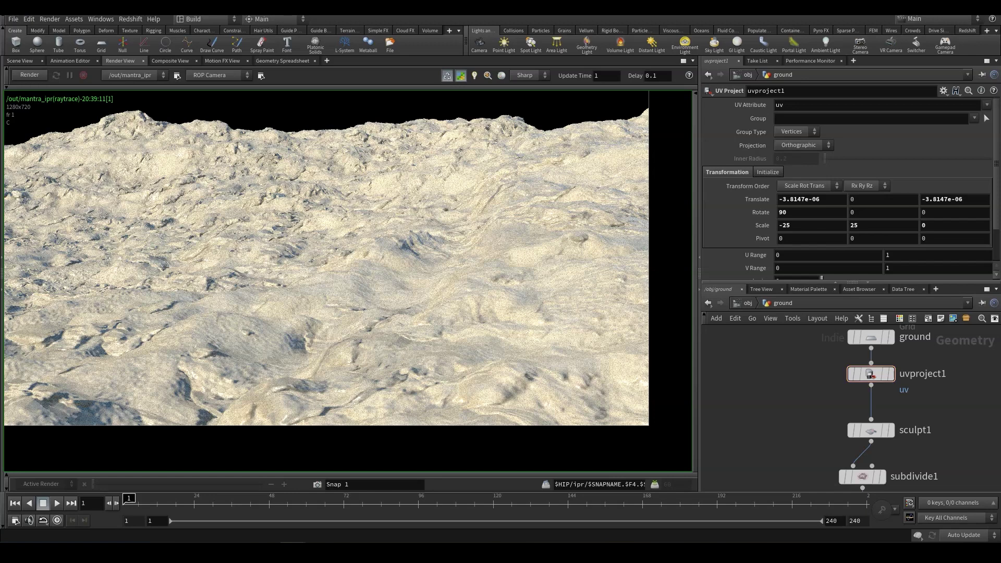
# Insert a Color Correction node in ground_MAT between the ground_baseColor texture and the ground shader's base color input.
pyautogui.moveTo(938, 464); pyautogui.dragTo(929, 266, button='middle')
pyautogui.moveTo(834, 449); pyautogui.dragTo(847, 421, button='middle')
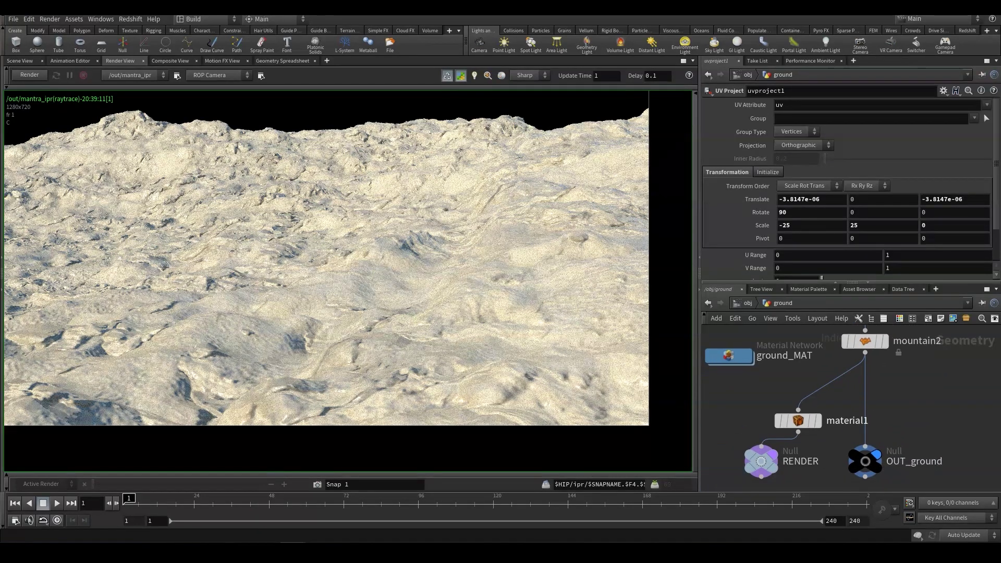
pyautogui.click(798, 420)
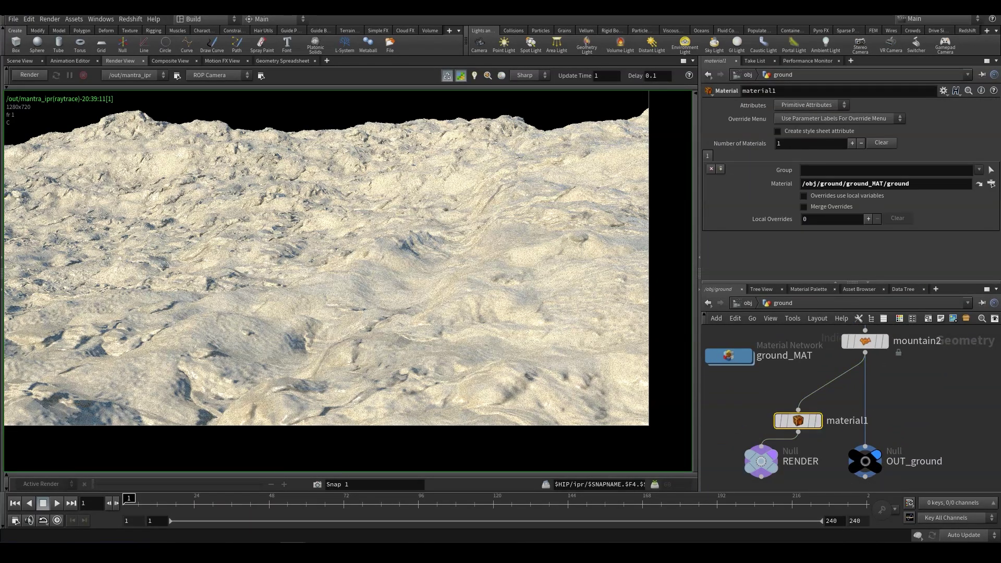
pyautogui.doubleClick(729, 356)
pyautogui.scroll(-3, 840, 386)
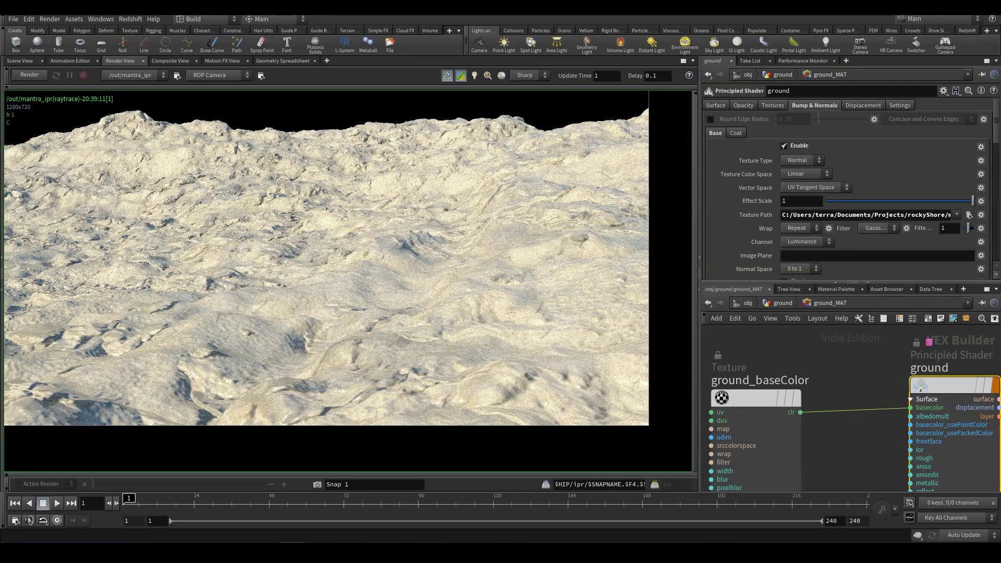
pyautogui.scroll(-1, 841, 387)
pyautogui.moveTo(770, 397); pyautogui.dragTo(746, 391)
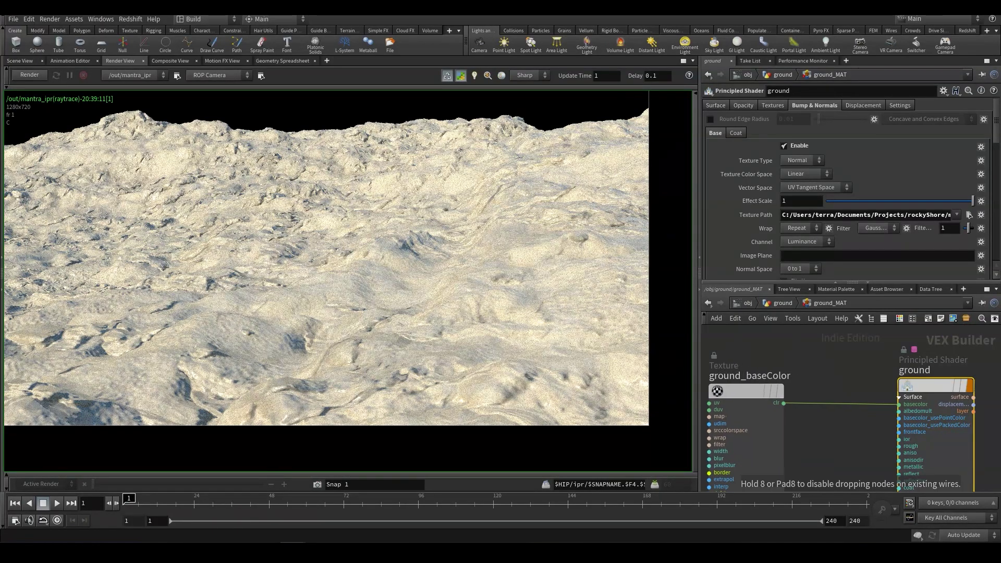
pyautogui.press('Tab')
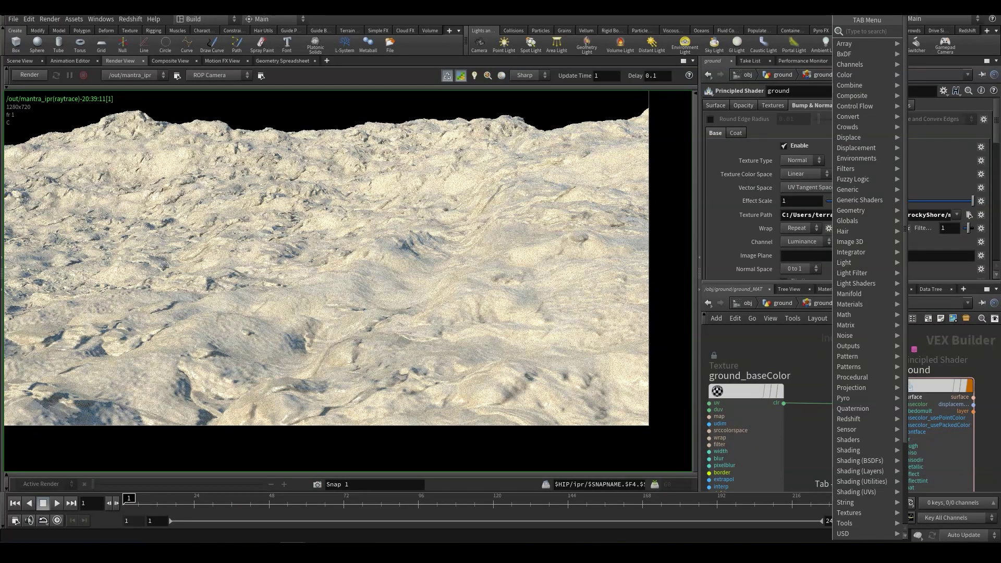
pyautogui.write('col')
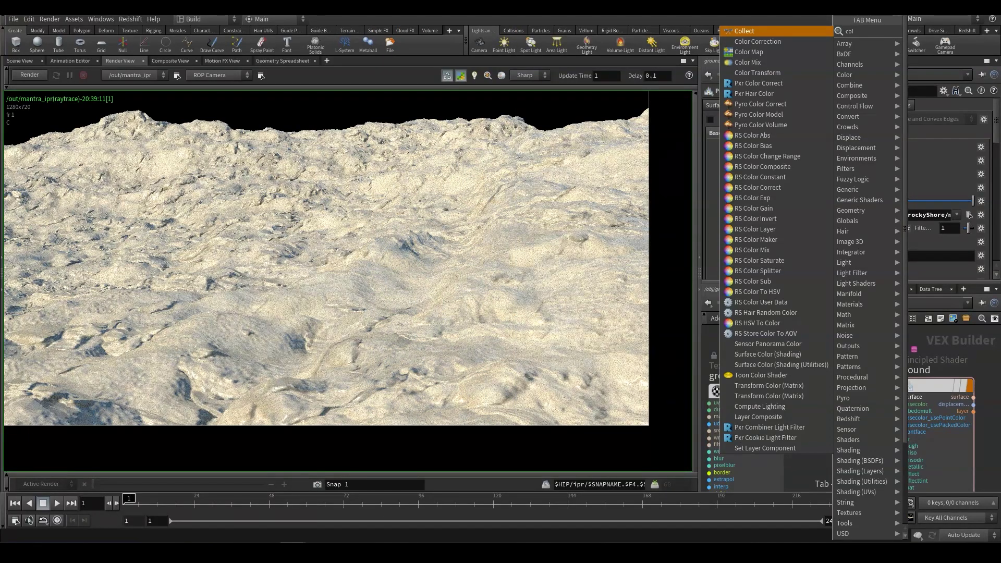
pyautogui.press('Down')
pyautogui.press('Return')
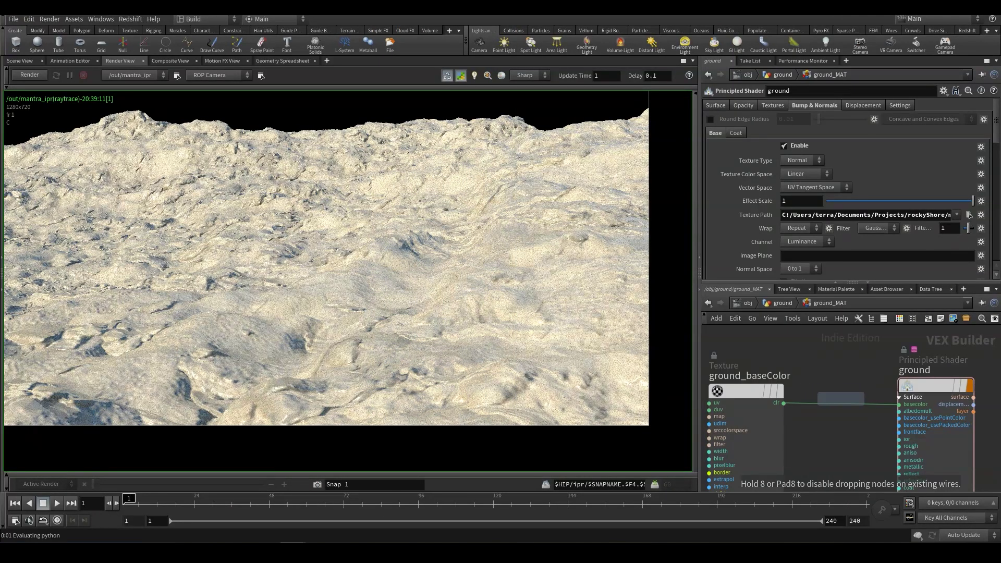
pyautogui.click(840, 402)
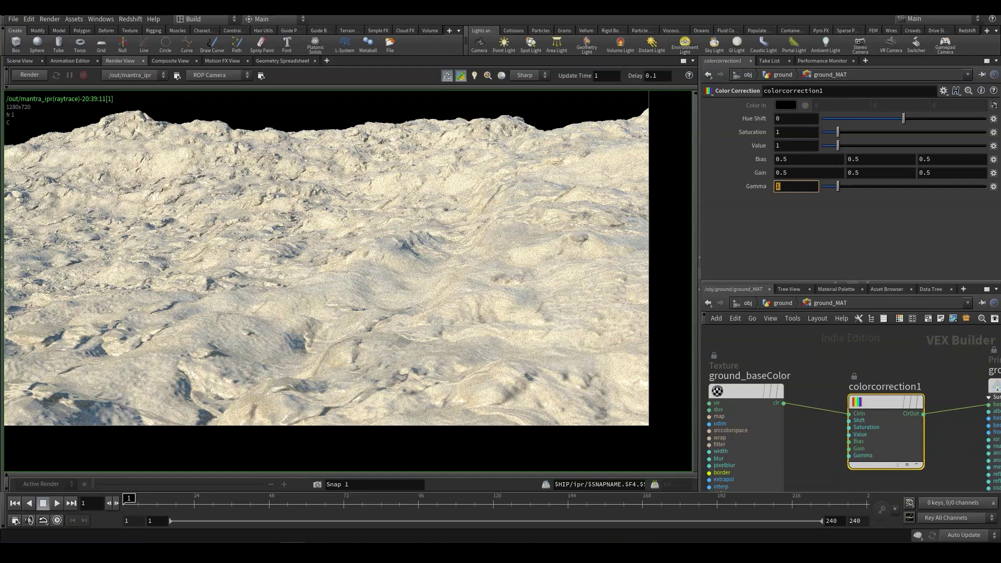
# Set the Color Correction node's gamma to .4242 and return to the object level.
pyautogui.write('.4242')
pyautogui.press('Return')
pyautogui.press('u')
pyautogui.press('u')
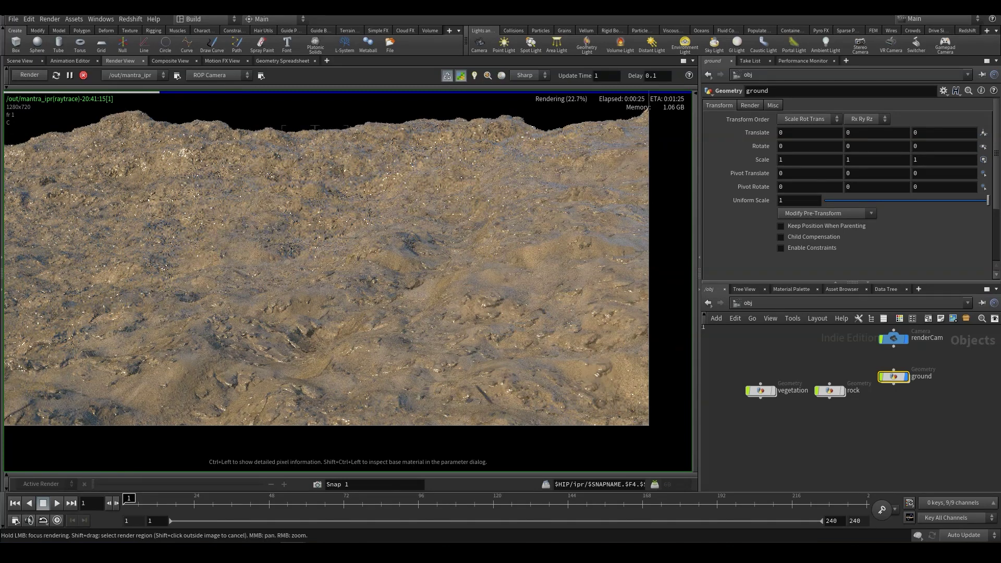
# Set the ground Principled Shader's roughness to .95 inside ground_MAT and return to the object level.
pyautogui.doubleClick(893, 377)
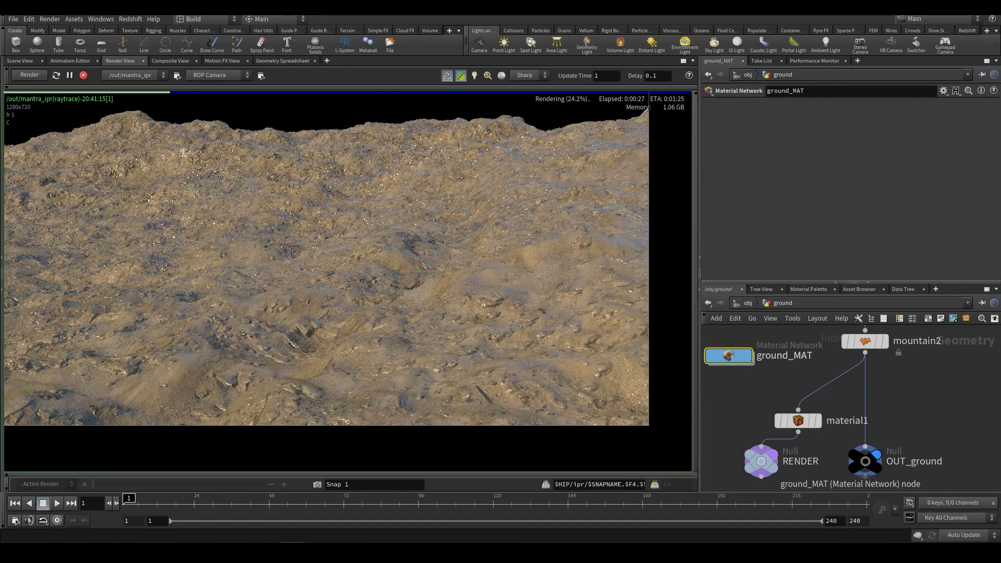
pyautogui.doubleClick(728, 355)
pyautogui.moveTo(960, 365); pyautogui.dragTo(811, 374, button='middle')
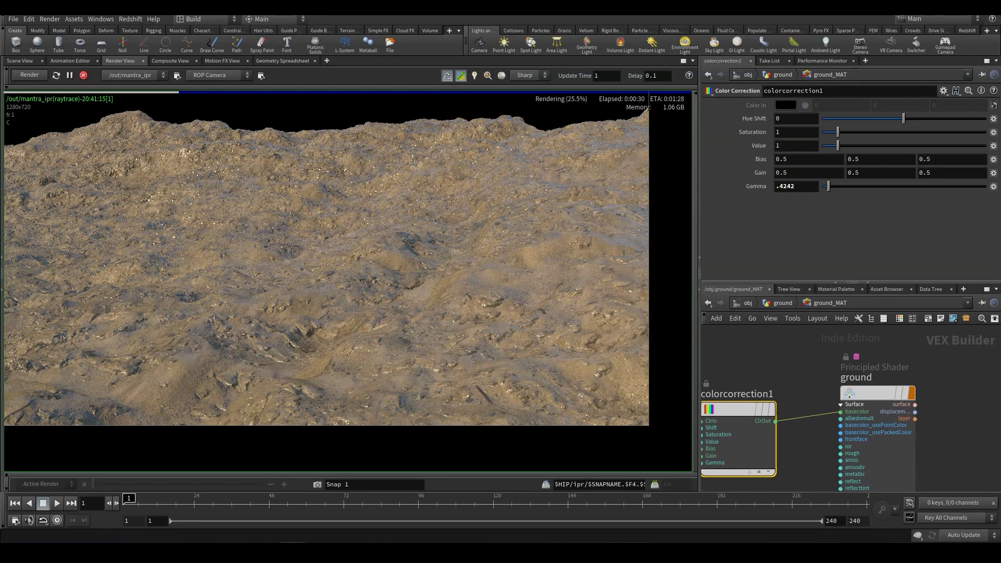
pyautogui.click(877, 393)
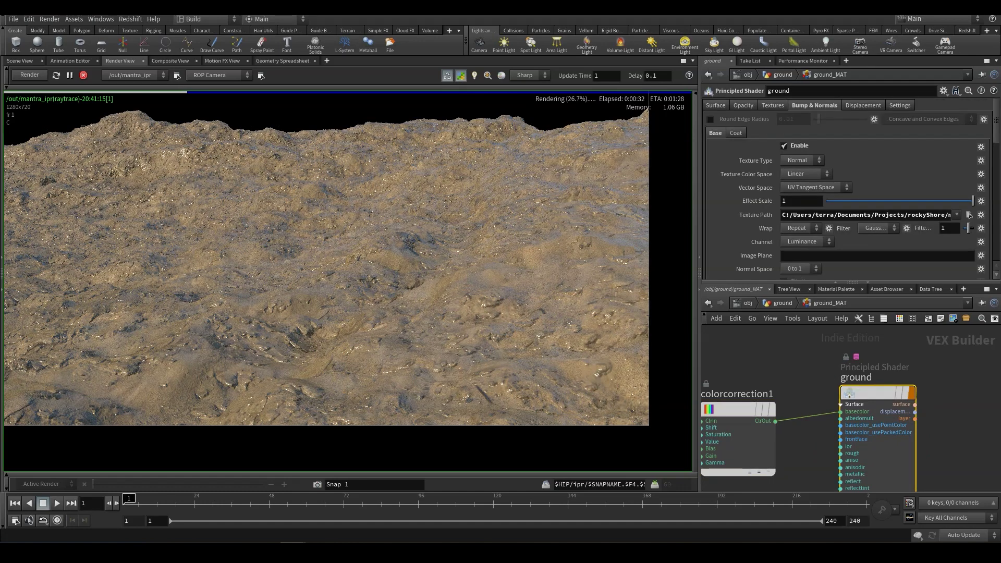
pyautogui.click(716, 105)
pyautogui.moveTo(871, 225); pyautogui.dragTo(950, 224)
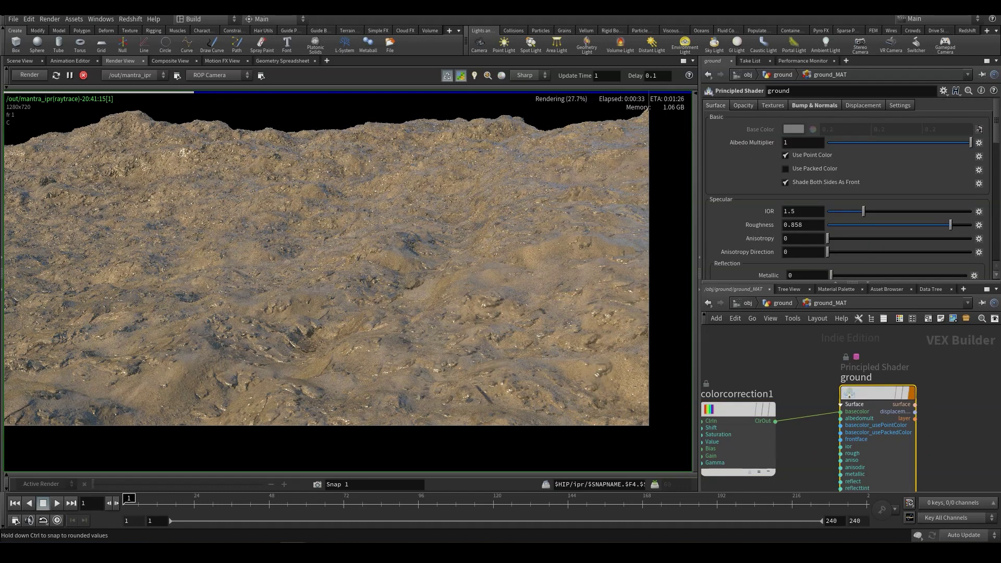
pyautogui.moveTo(804, 225); pyautogui.dragTo(762, 224)
pyautogui.write('.9')
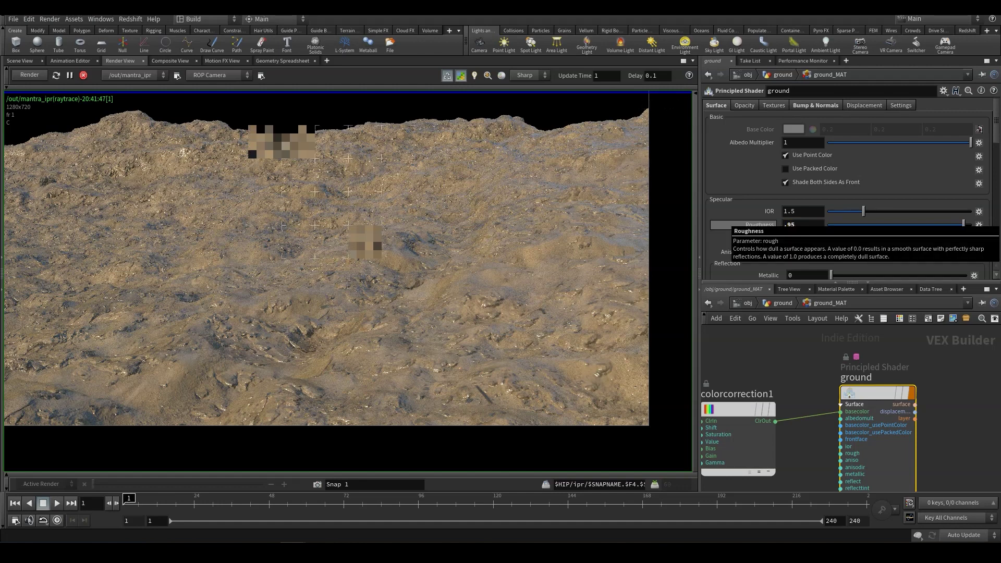
pyautogui.write('5')
pyautogui.press('Return')
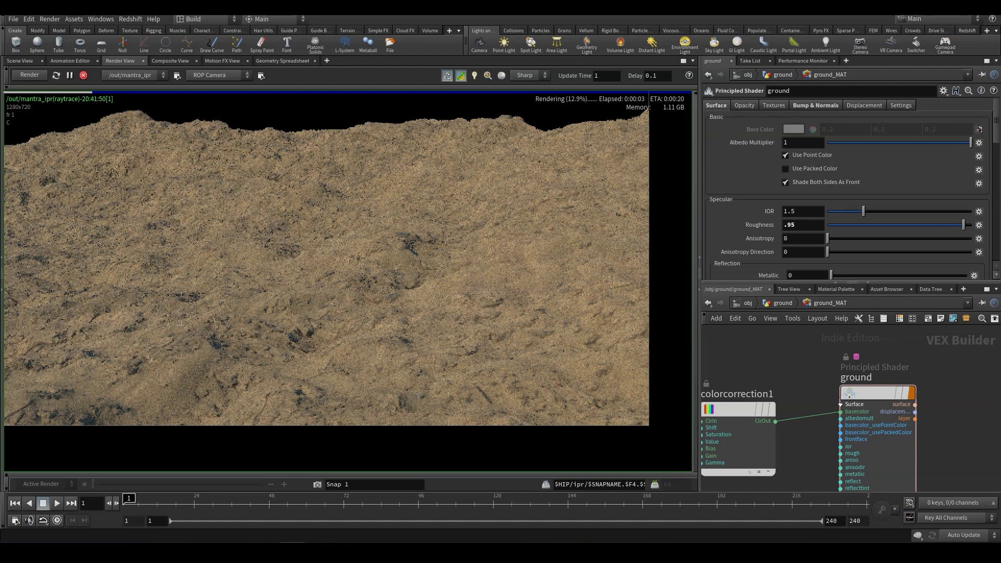
pyautogui.press('1')
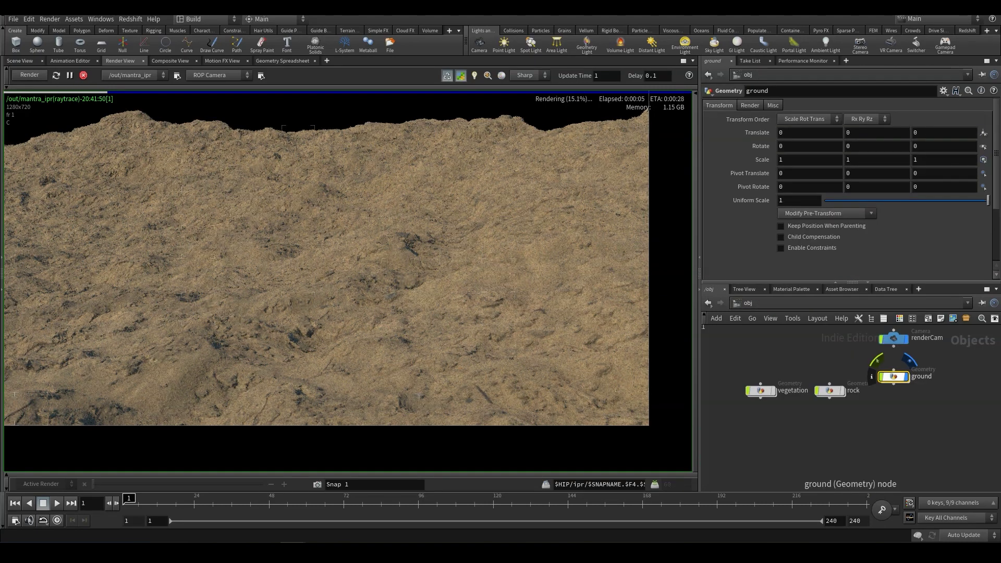
# Stop the render preview and show the ground's uvproject1 layout in the scene's UV view.
pyautogui.click(83, 75)
pyautogui.click(20, 61)
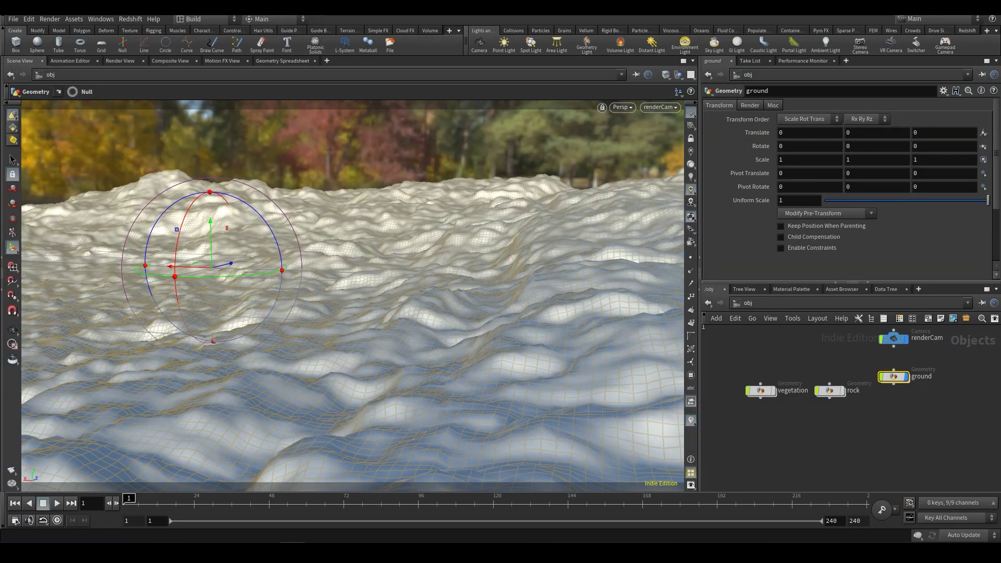
pyautogui.doubleClick(893, 377)
pyautogui.moveTo(886, 375)
pyautogui.mouseDown(button='middle')
pyautogui.moveTo(878, 469)
pyautogui.moveTo(870, 436)
pyautogui.moveTo(855, 475)
pyautogui.mouseUp(button='middle')
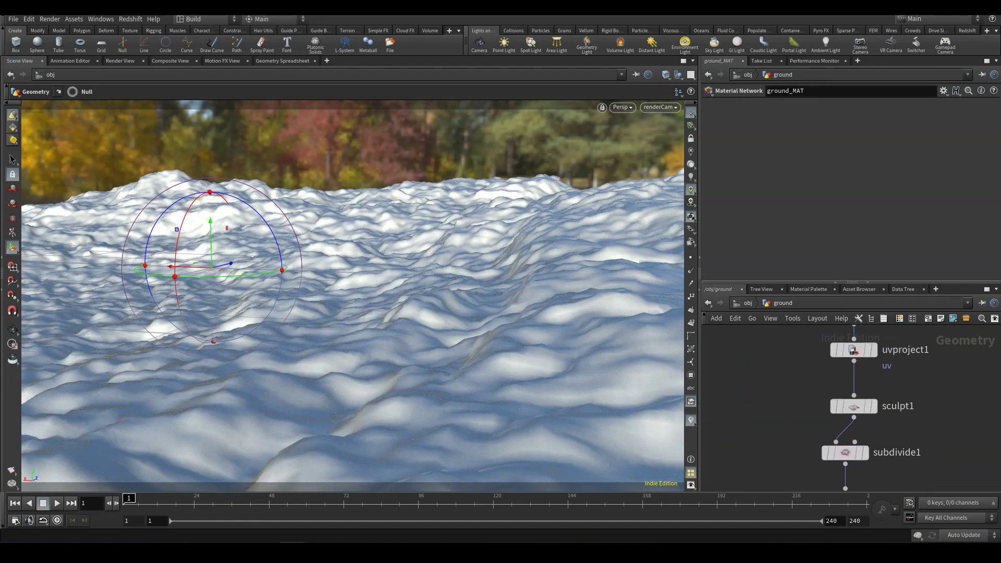
pyautogui.click(853, 389)
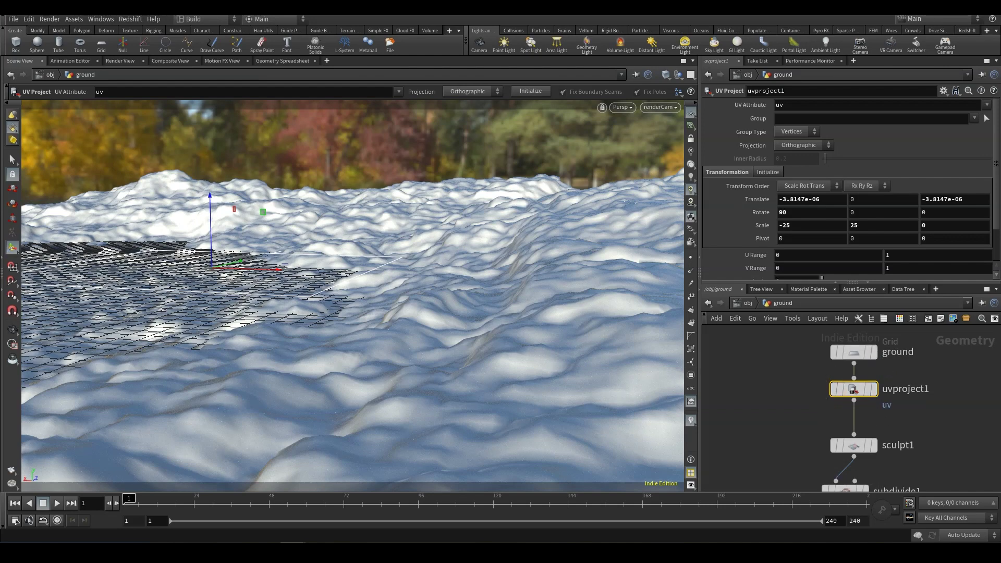
pyautogui.hotkey('space', '5')
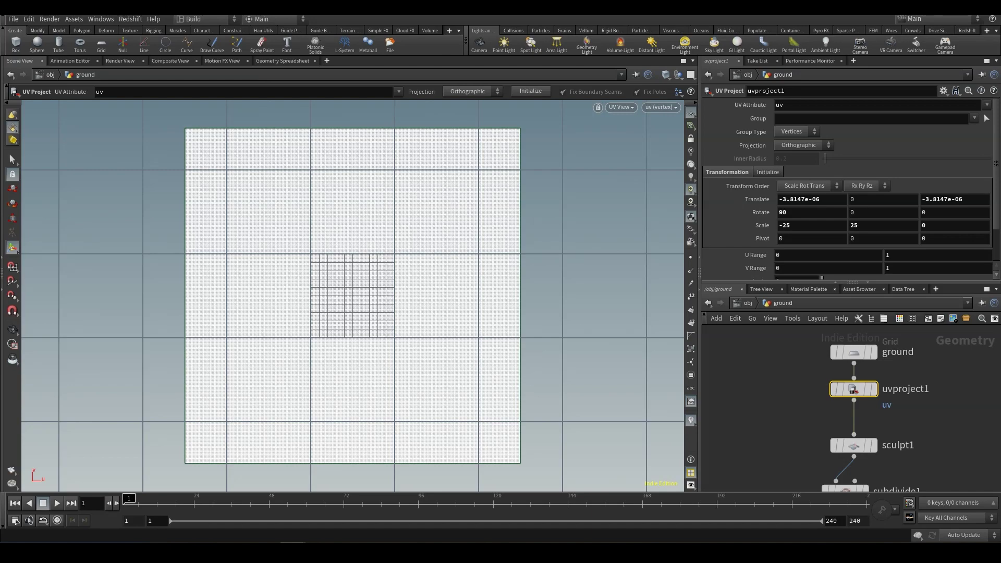
# Set the projection scale of uvproject1 to -10 and 10.
pyautogui.moveTo(786, 225); pyautogui.dragTo(782, 226)
pyautogui.write('10')
pyautogui.press('Return')
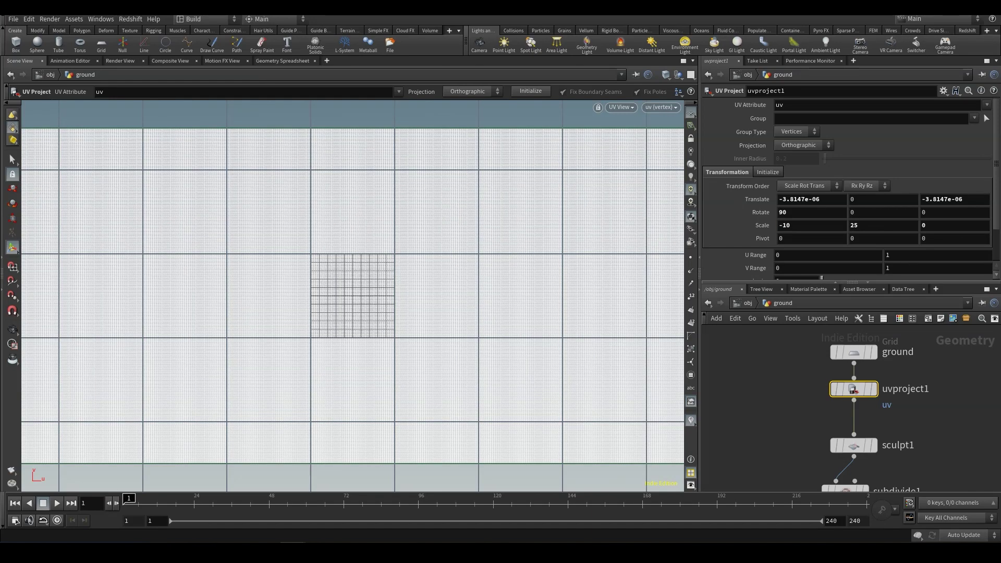
pyautogui.moveTo(860, 226); pyautogui.dragTo(849, 226)
pyautogui.write('10')
pyautogui.press('Return')
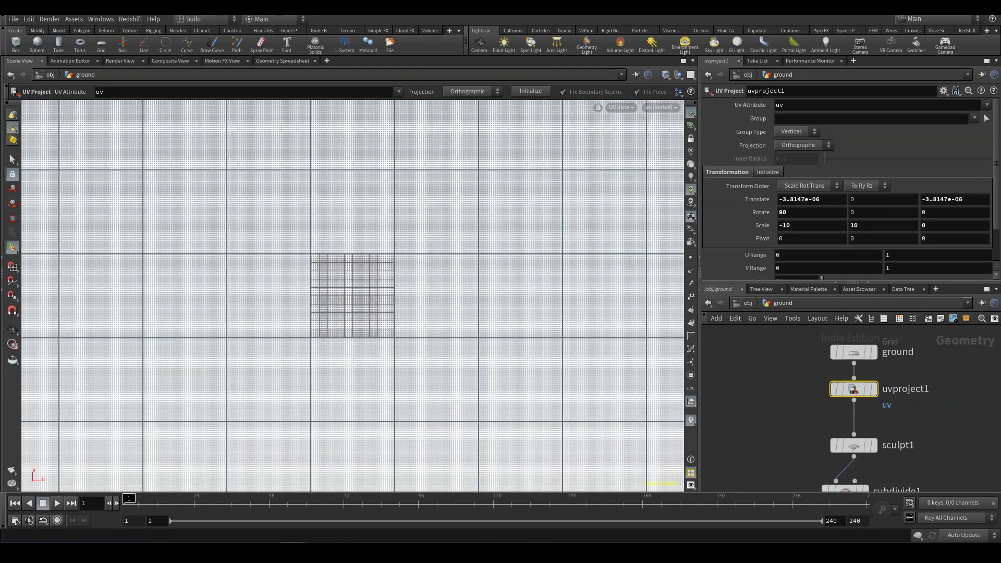
# Turn on the Display flag of uvproject1 and frame its whole UV layout in the view.
pyautogui.press('Escape')
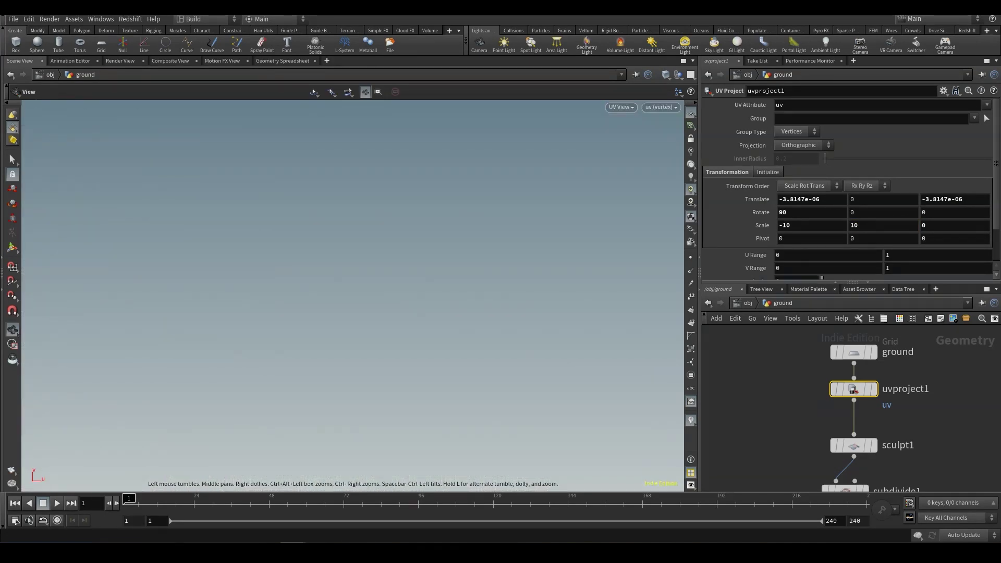
pyautogui.click(875, 389)
pyautogui.hotkey('space', 'f')
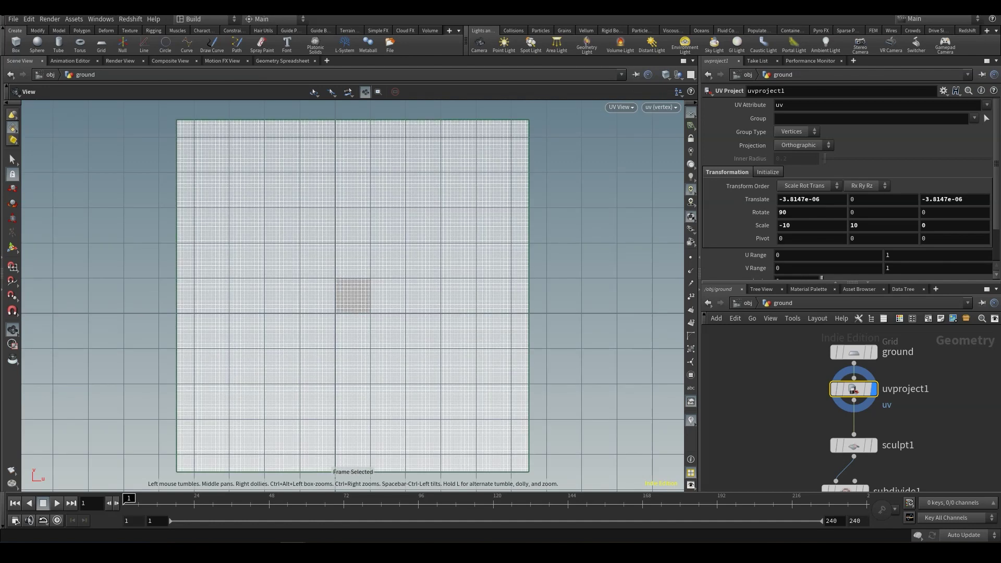
# Return to the perspective scene view and look through the renderCam camera.
pyautogui.press('Return')
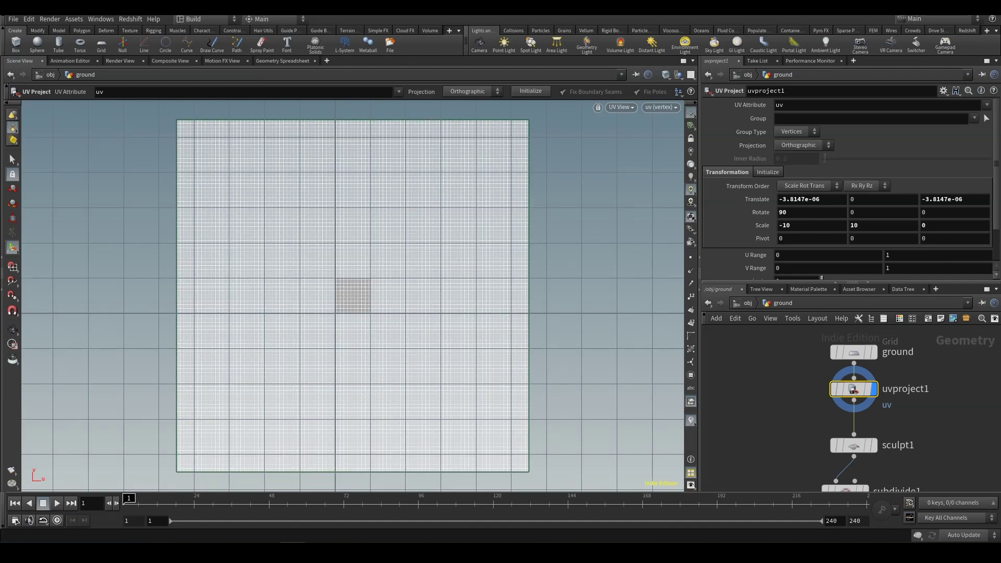
pyautogui.hotkey('space', '1')
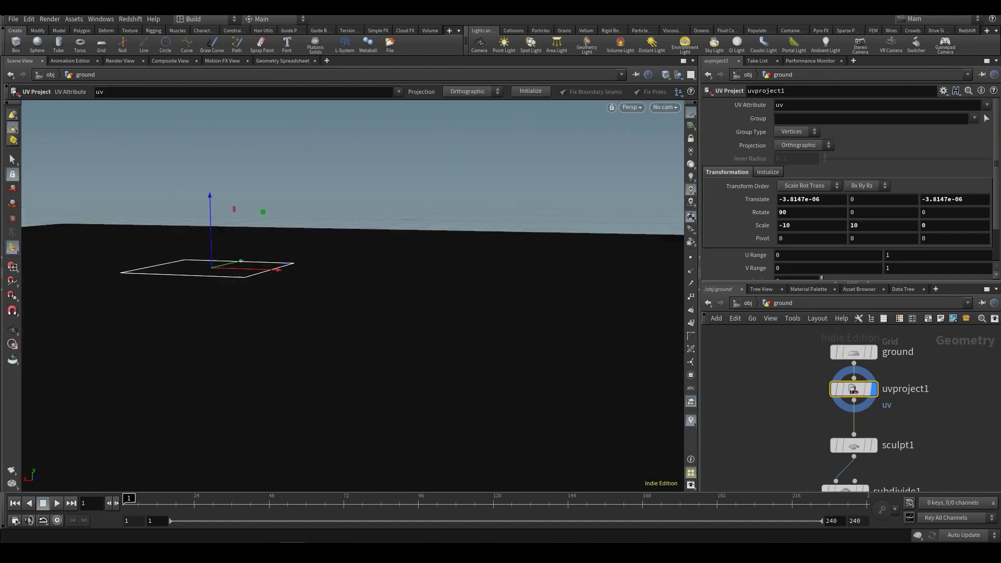
pyautogui.click(665, 108)
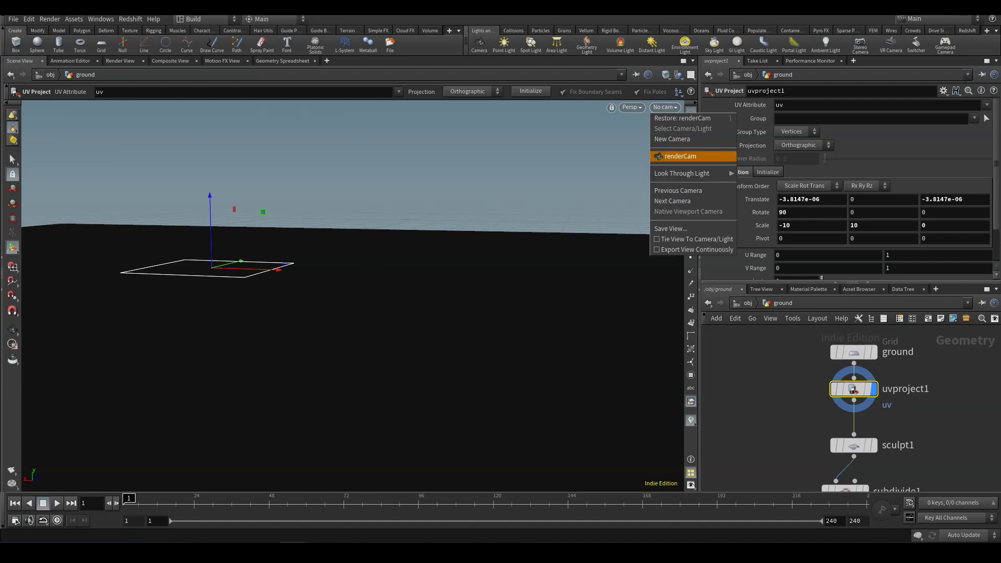
pyautogui.click(678, 156)
# Turn on the Display flag of the OUT_ground null and switch to the render view.
pyautogui.moveTo(892, 459); pyautogui.dragTo(880, 329, button='middle')
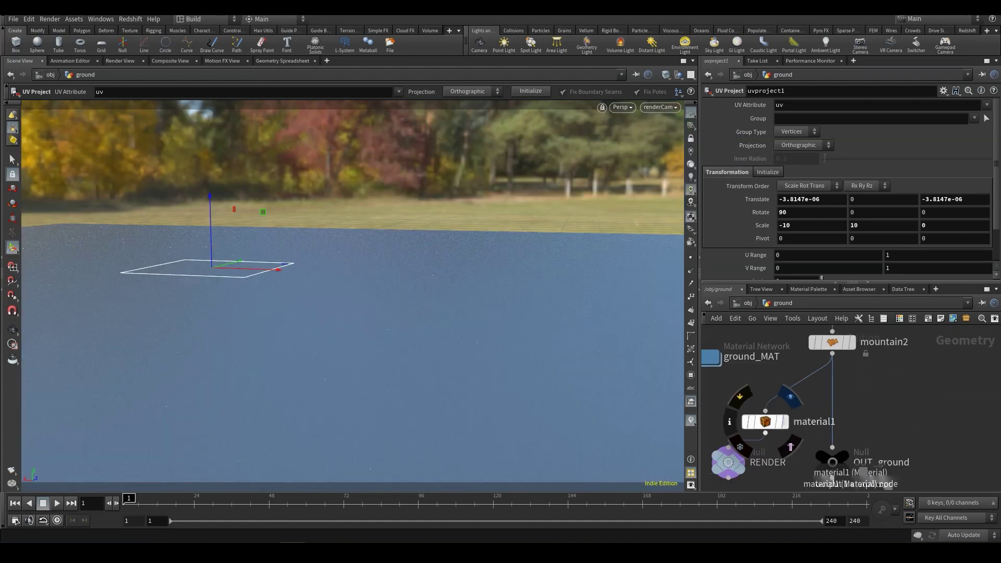
pyautogui.click(832, 462)
pyautogui.click(857, 436)
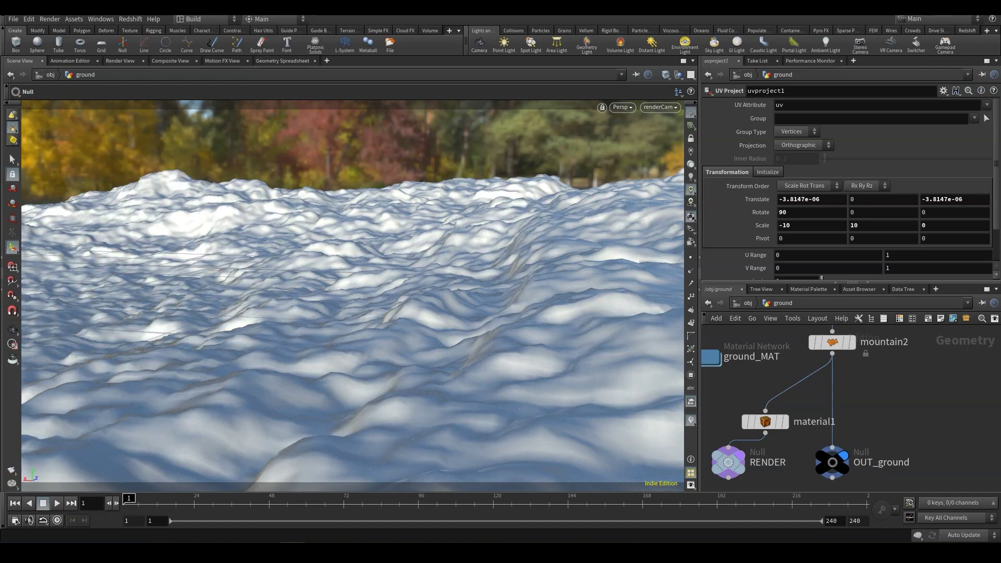
pyautogui.click(120, 60)
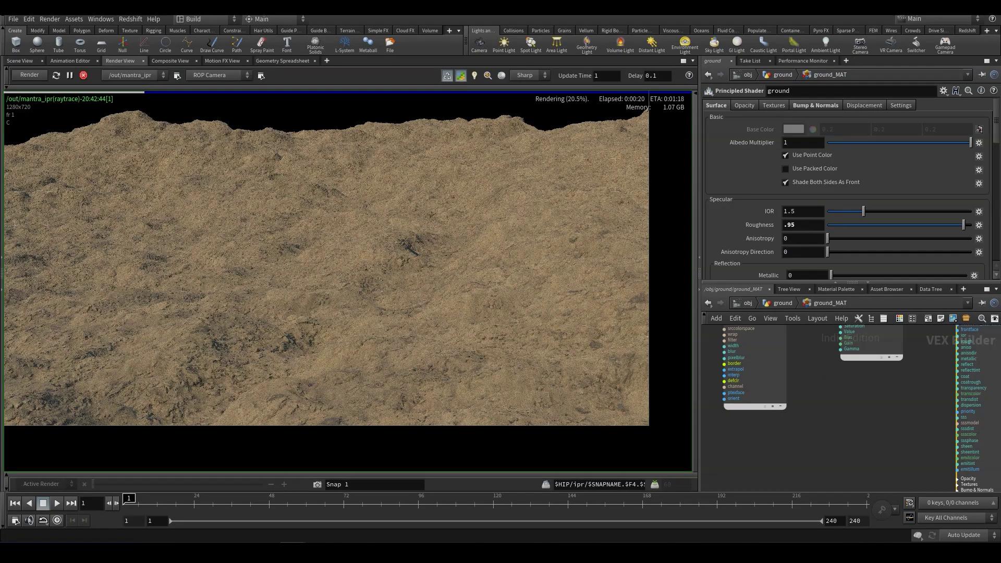
# Add a Texture node in ground_MAT and connect its color output to the rough input of the ground Principled Shader.
pyautogui.press('Tab')
pyautogui.write('tex')
pyautogui.press('Return')
pyautogui.press('Return')
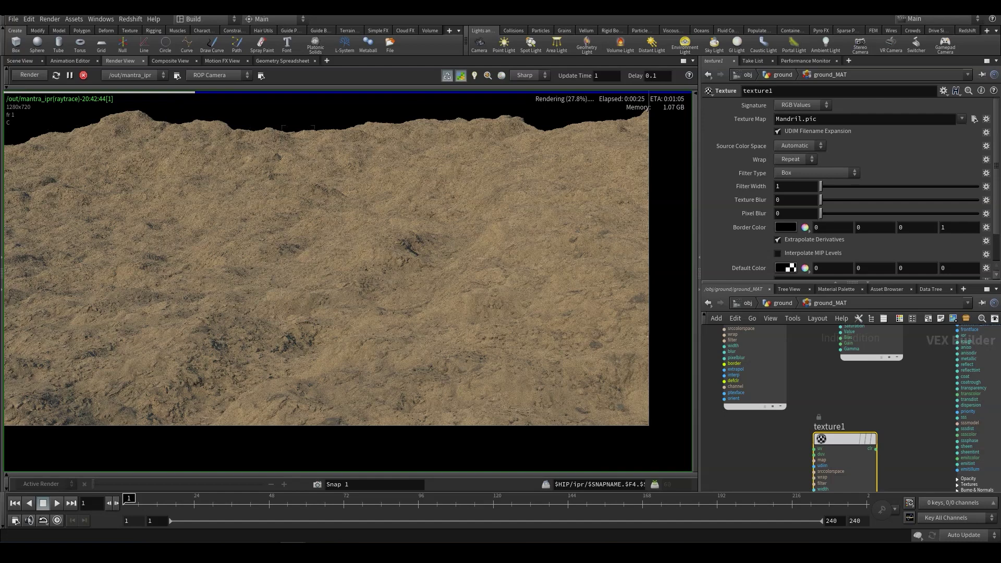
pyautogui.click(876, 448)
pyautogui.moveTo(957, 349); pyautogui.dragTo(950, 389, button='middle')
pyautogui.moveTo(950, 388); pyautogui.dragTo(949, 387)
# Load Sand_roughness.tif as the texture map of the texture1 node.
pyautogui.click(974, 119)
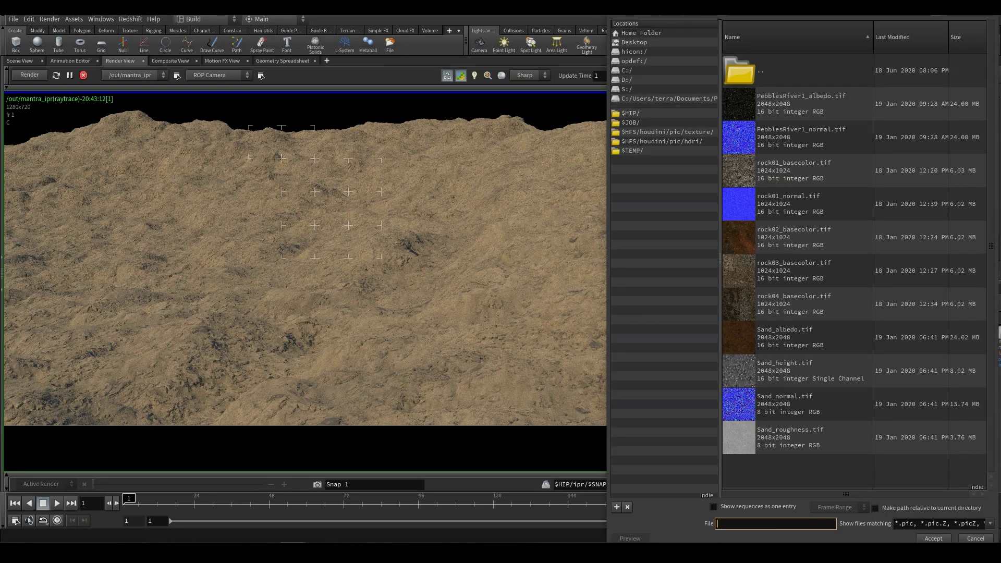
pyautogui.click(791, 438)
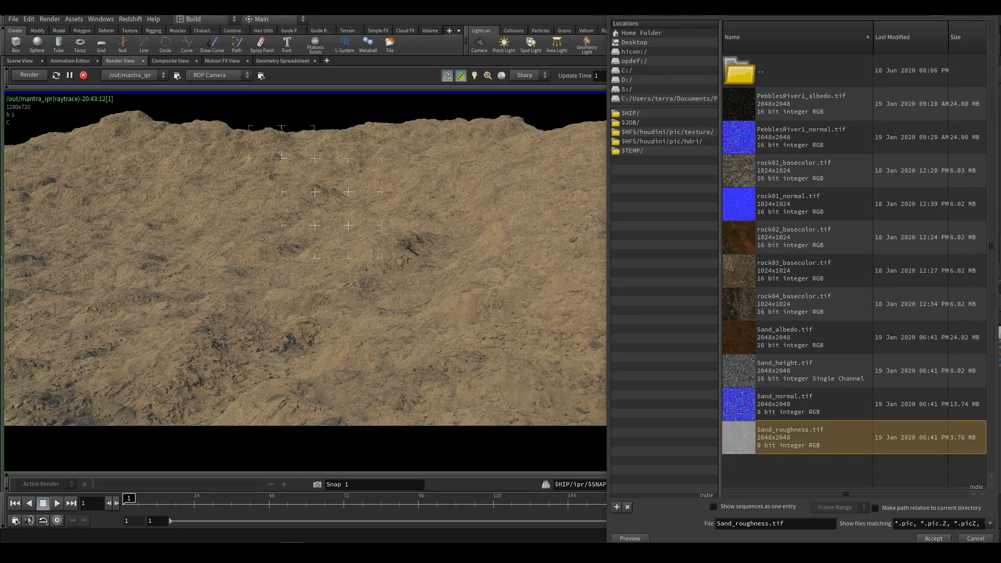
pyautogui.click(933, 539)
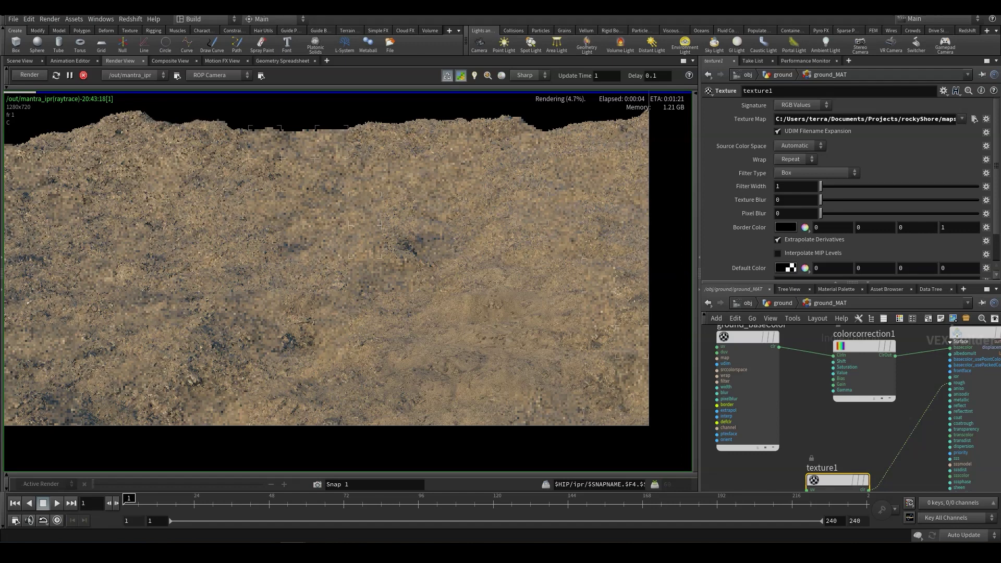
# Enable texture displacement on the ground Principled Shader and load Sand_height.tif as its displacement texture.
pyautogui.click(969, 333)
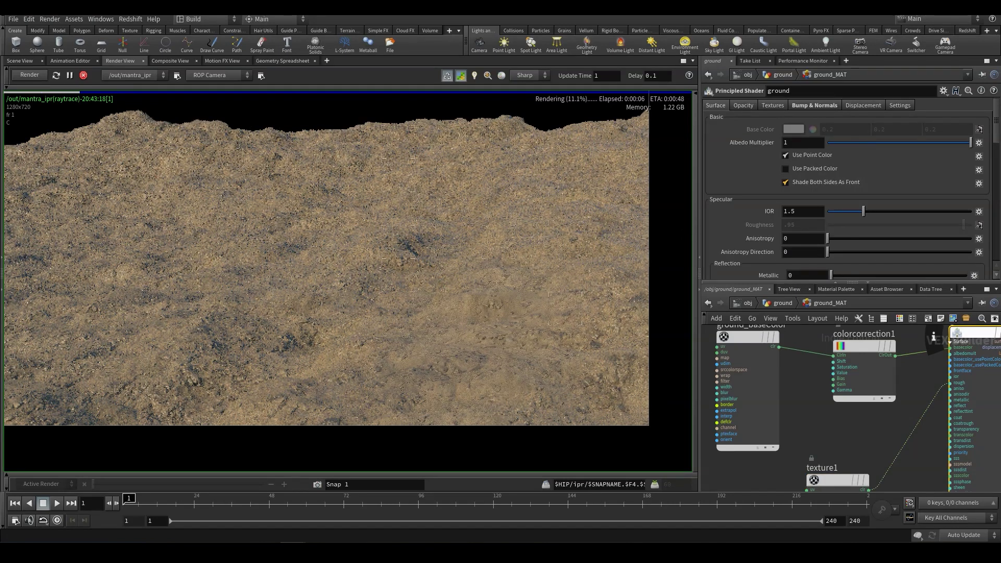
pyautogui.click(863, 106)
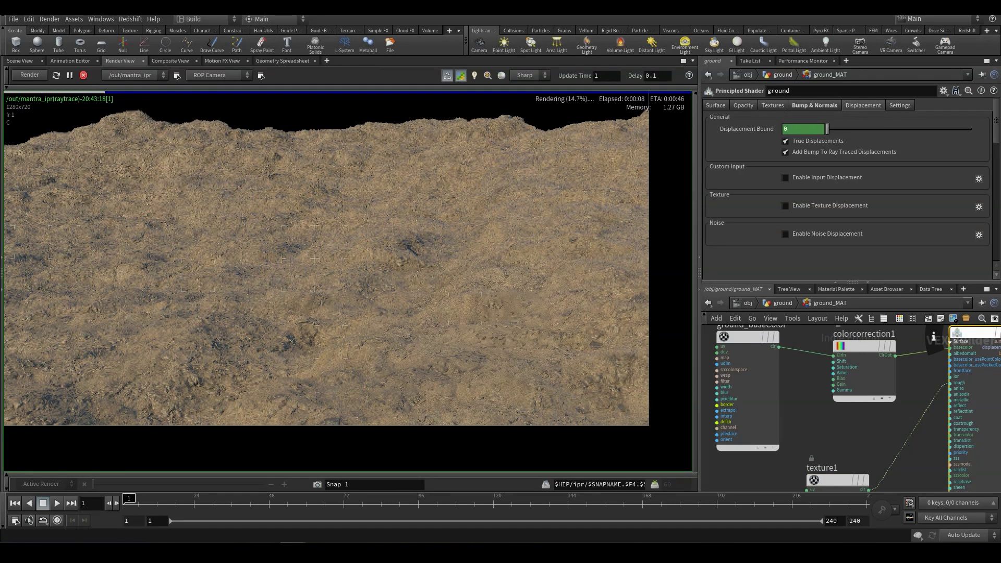
pyautogui.click(785, 205)
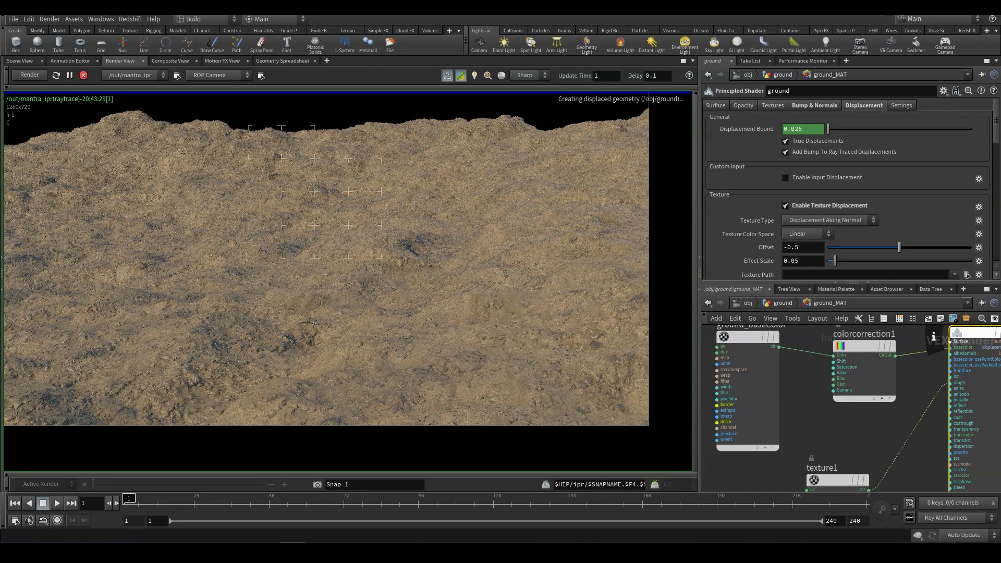
pyautogui.scroll(-1, 967, 261)
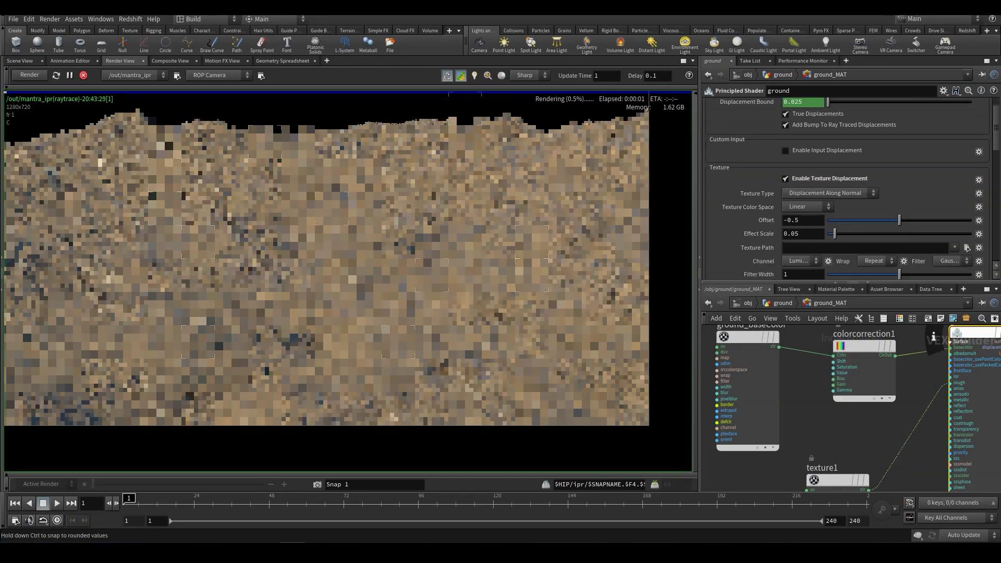
pyautogui.click(967, 248)
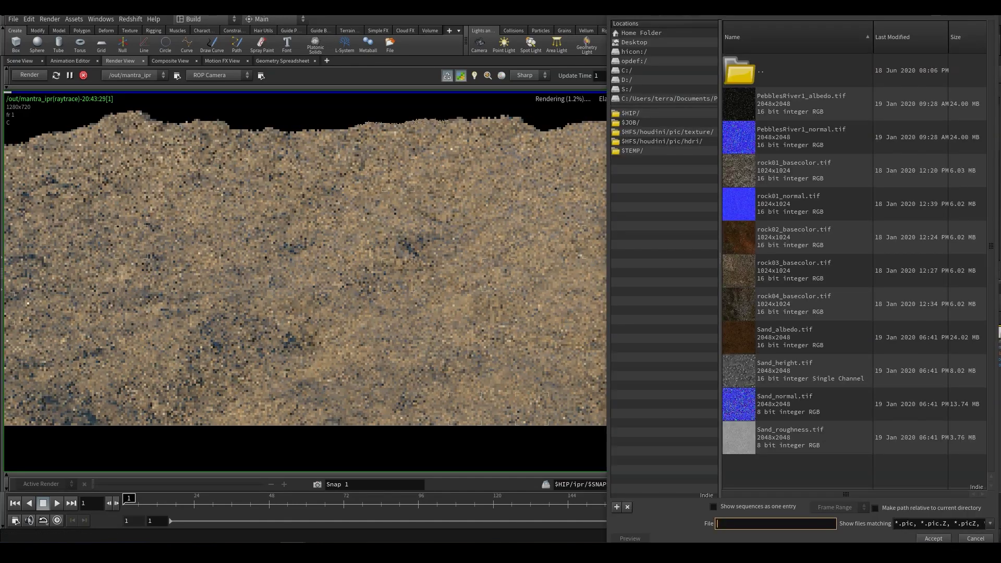
pyautogui.doubleClick(785, 370)
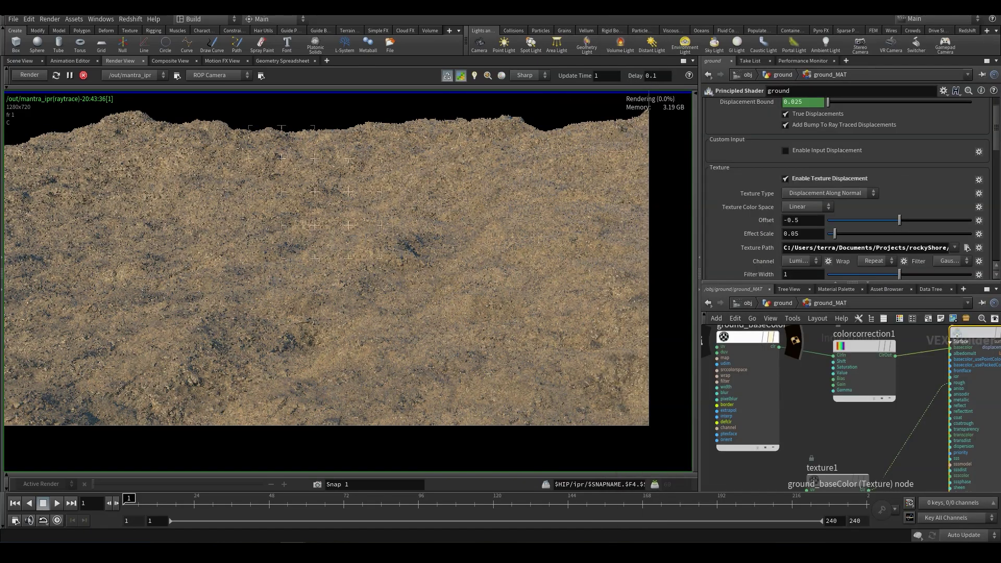